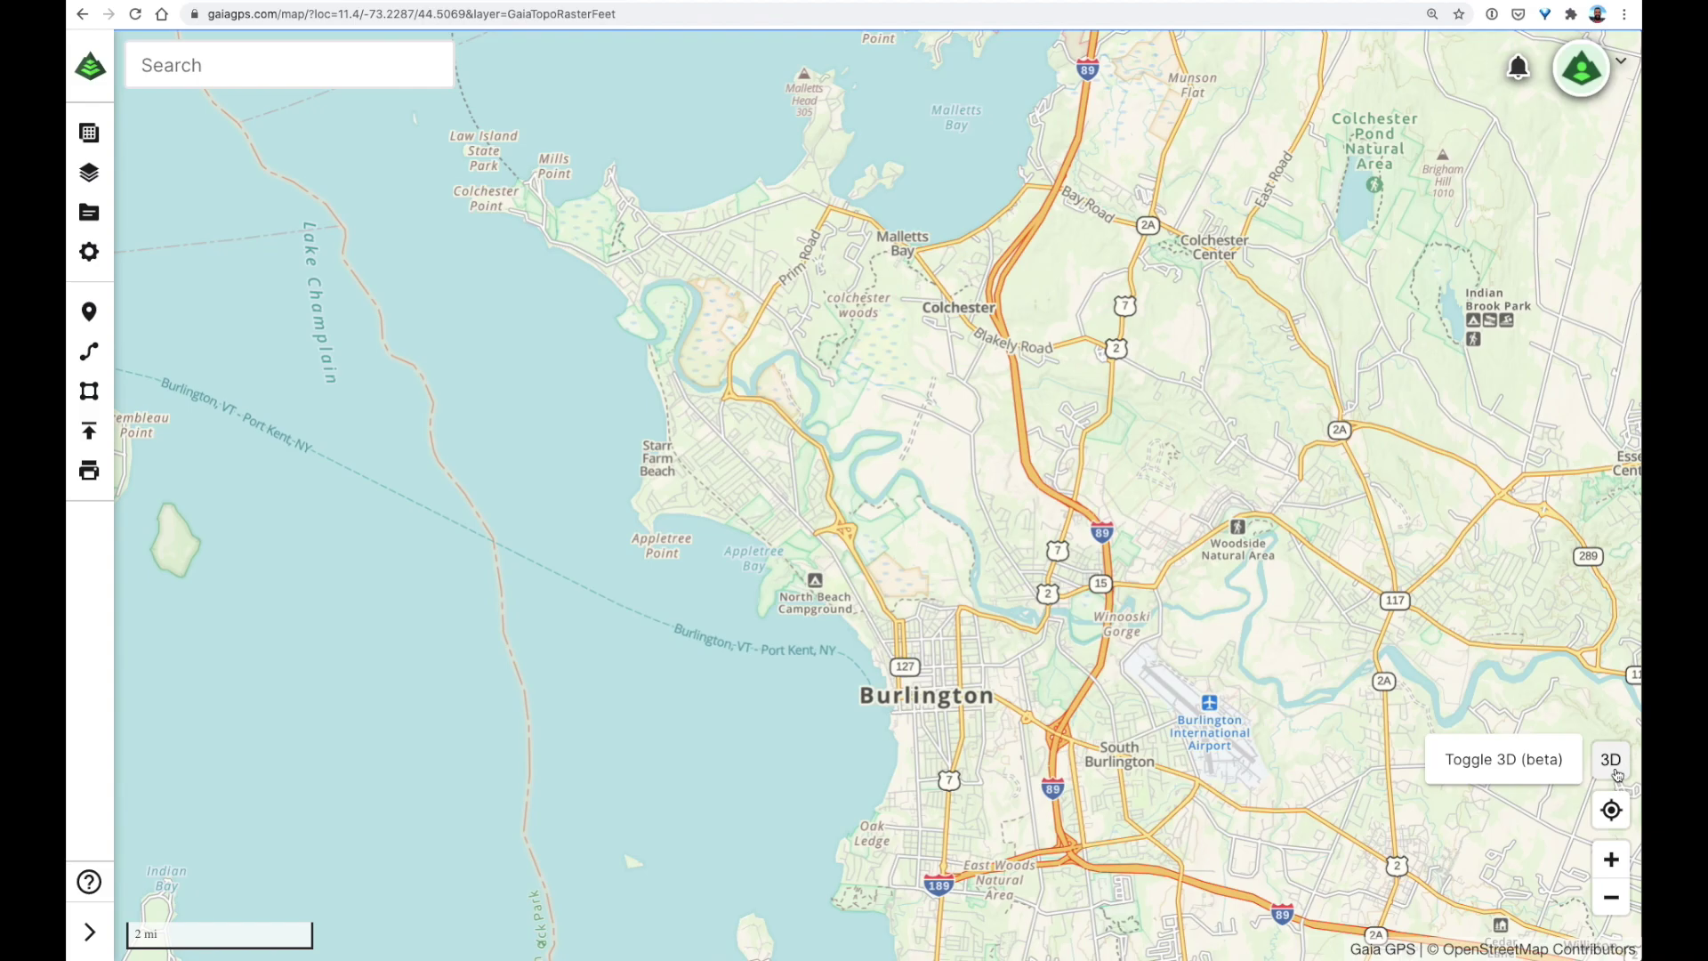
Step: Search 'white mountain' and go to White Mountain National Forest, New Hampshire
left_click(238, 61)
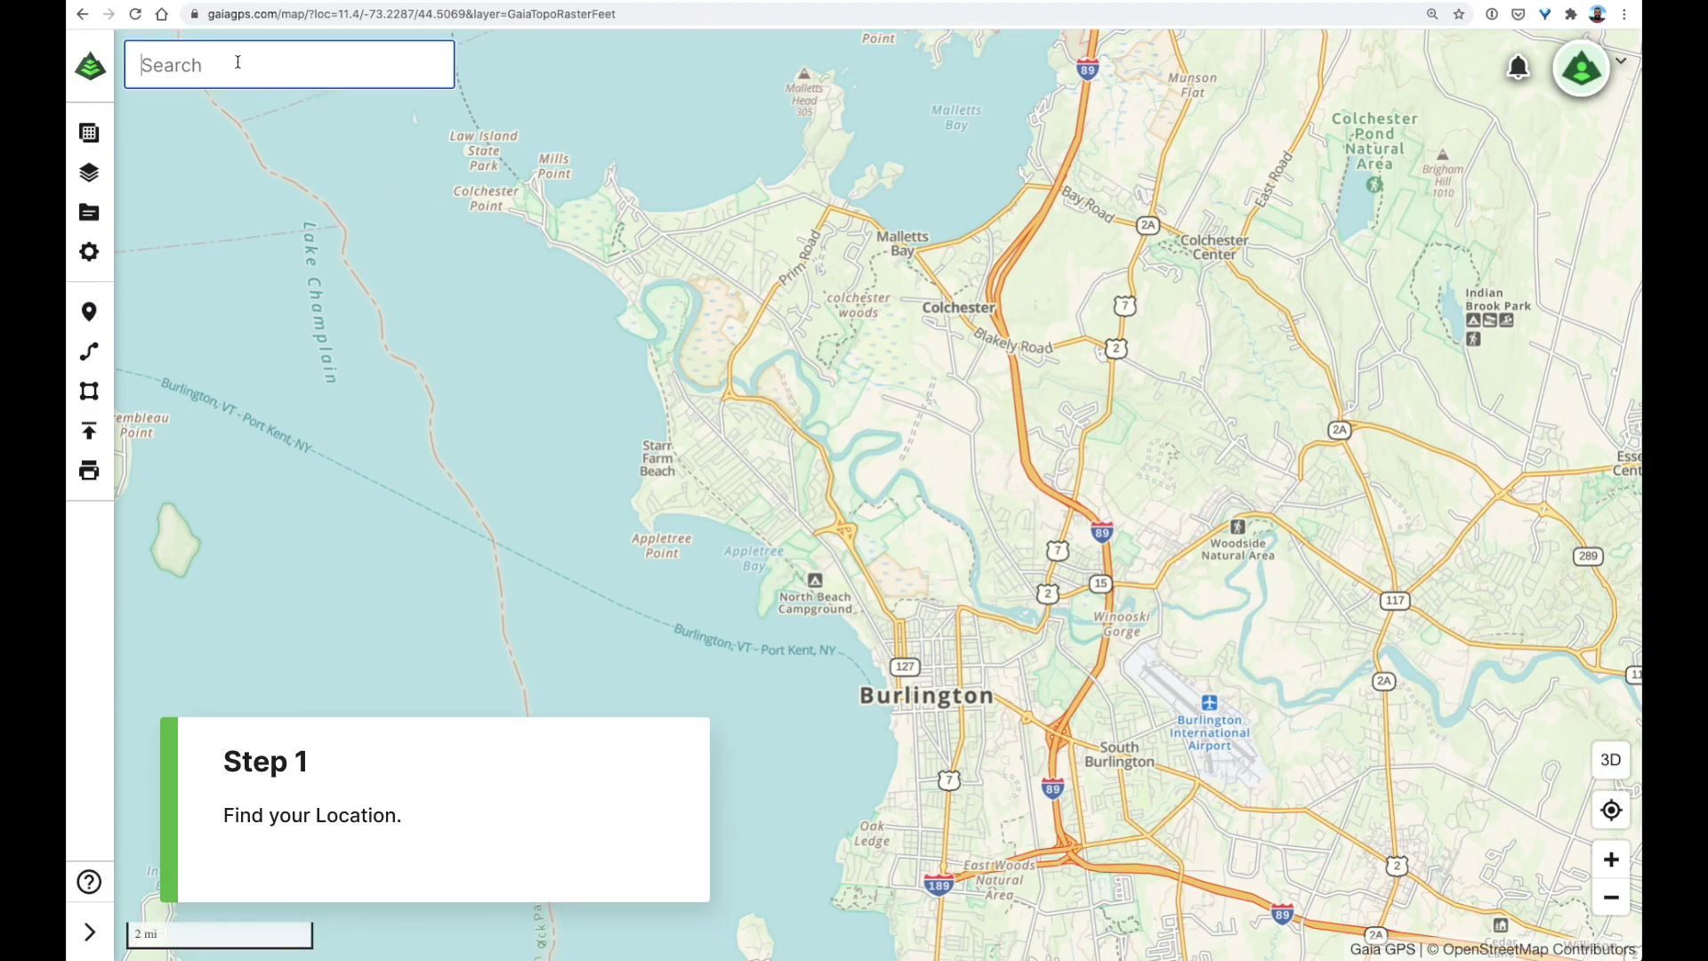
type("white mountain")
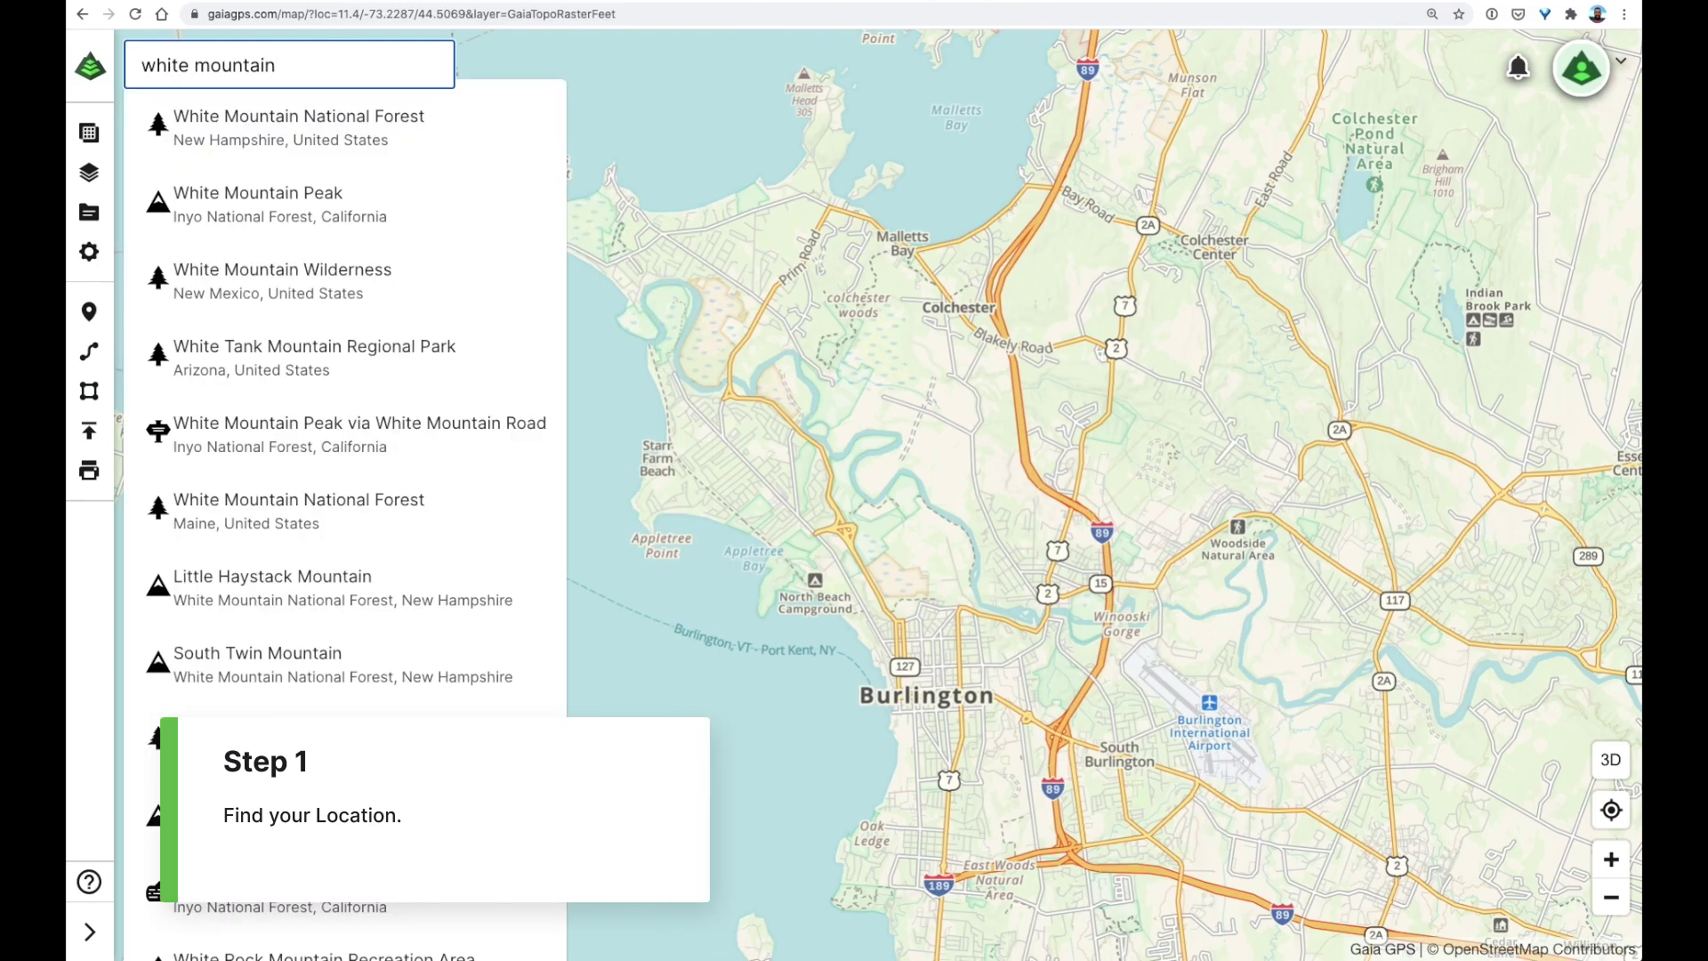
key("Down")
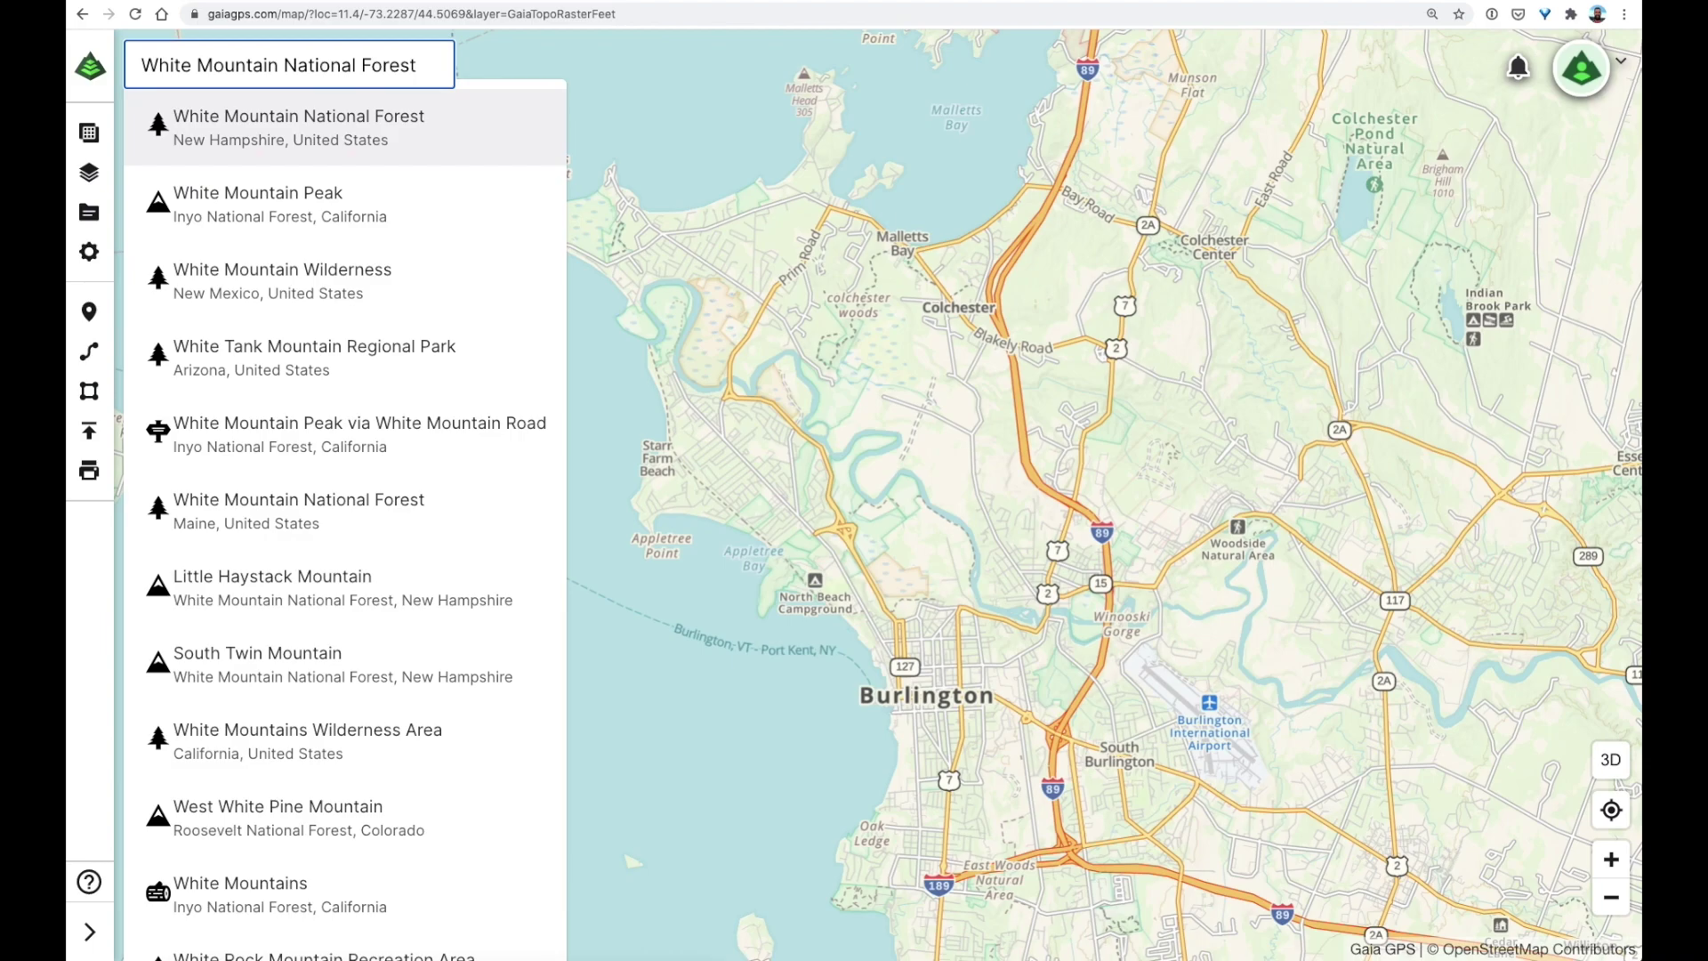
key("Return")
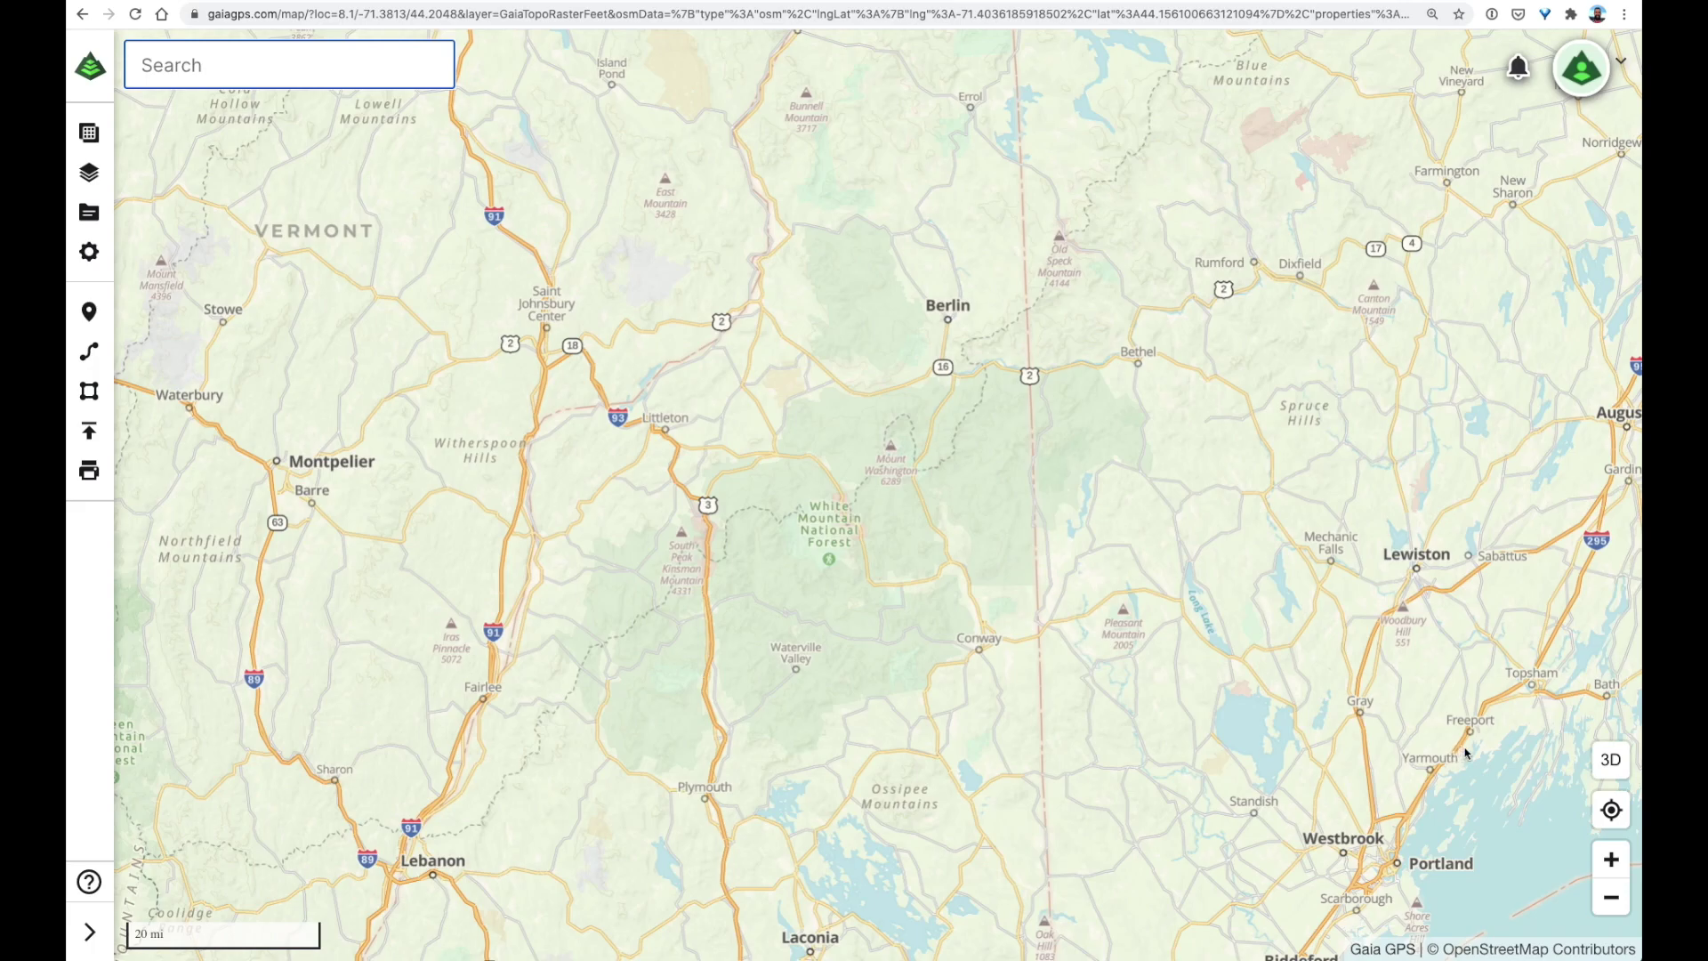
Step: Zoom in and pan north of Mount Washington toward Madison Spring Hut
left_click(1609, 870)
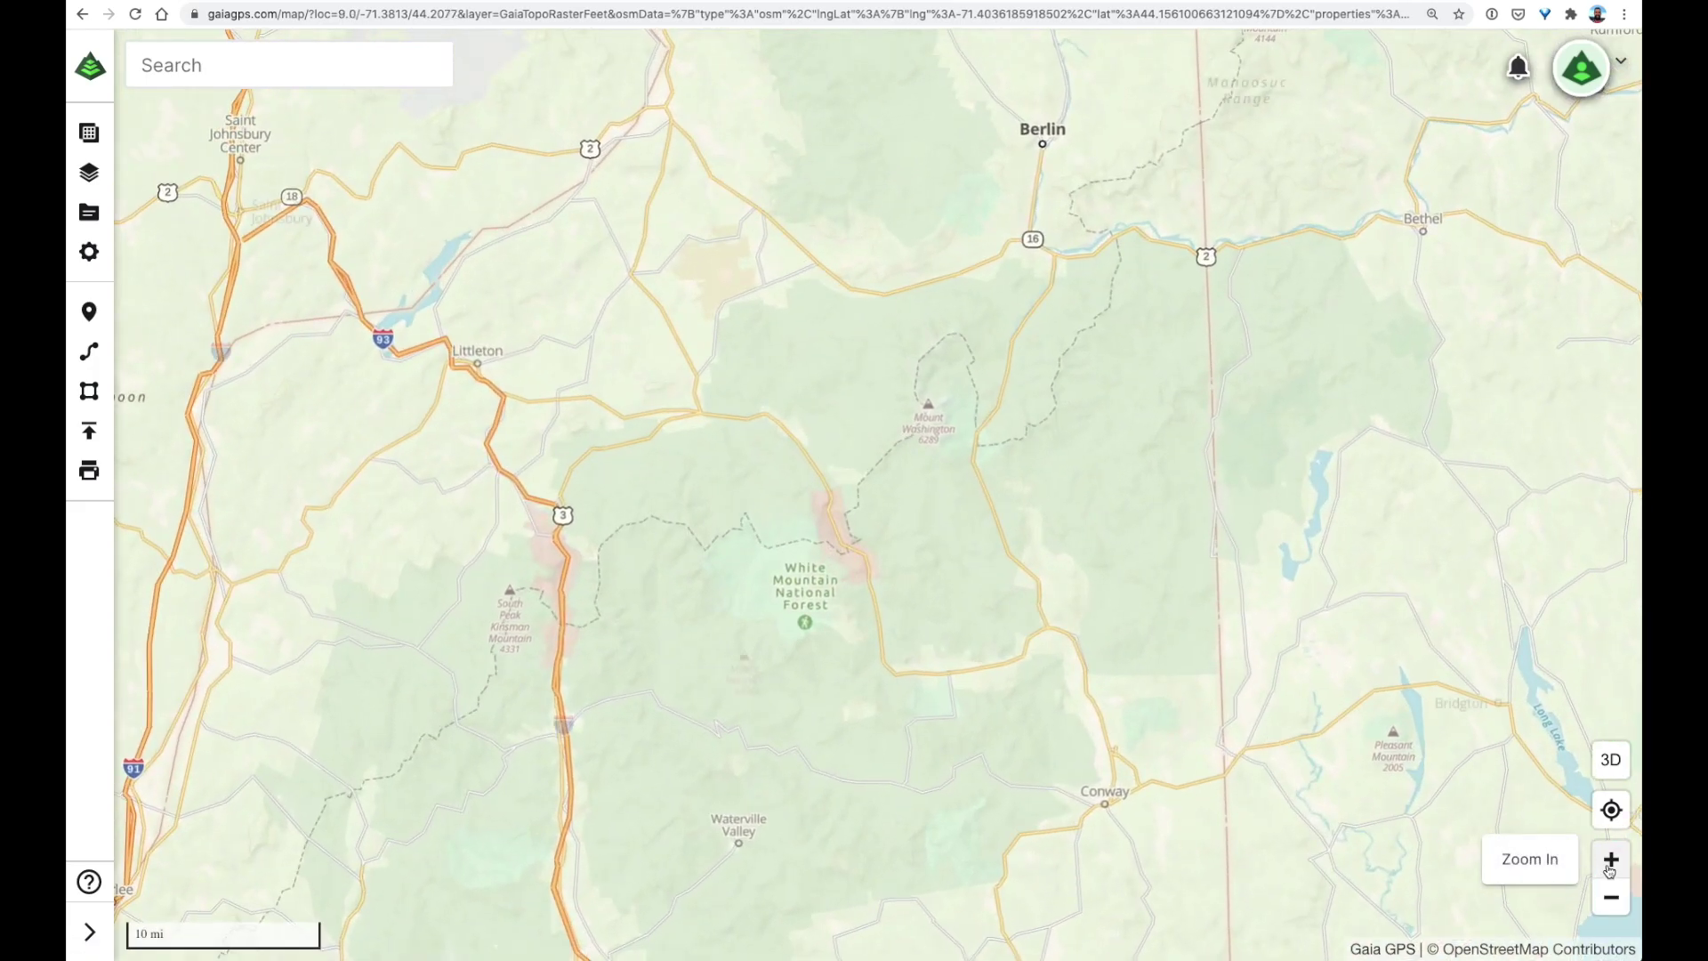
left_click(1609, 870)
left_click(1611, 898)
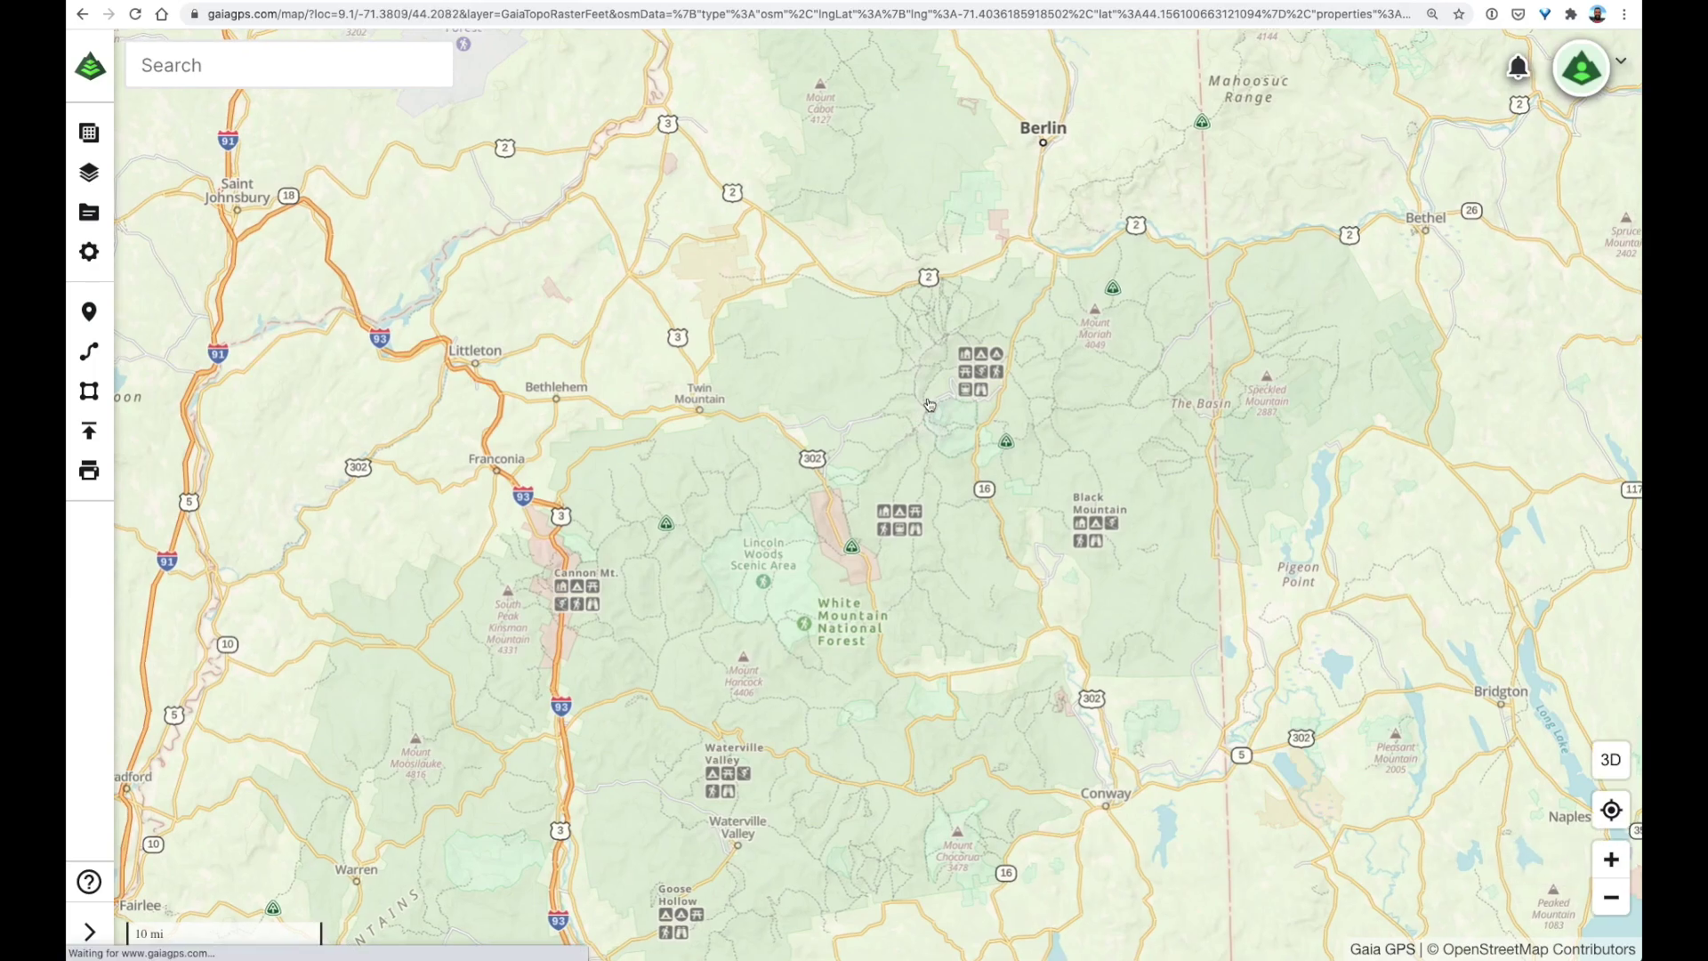
scroll(930, 405, "up", 5)
scroll(930, 405, "up", 8)
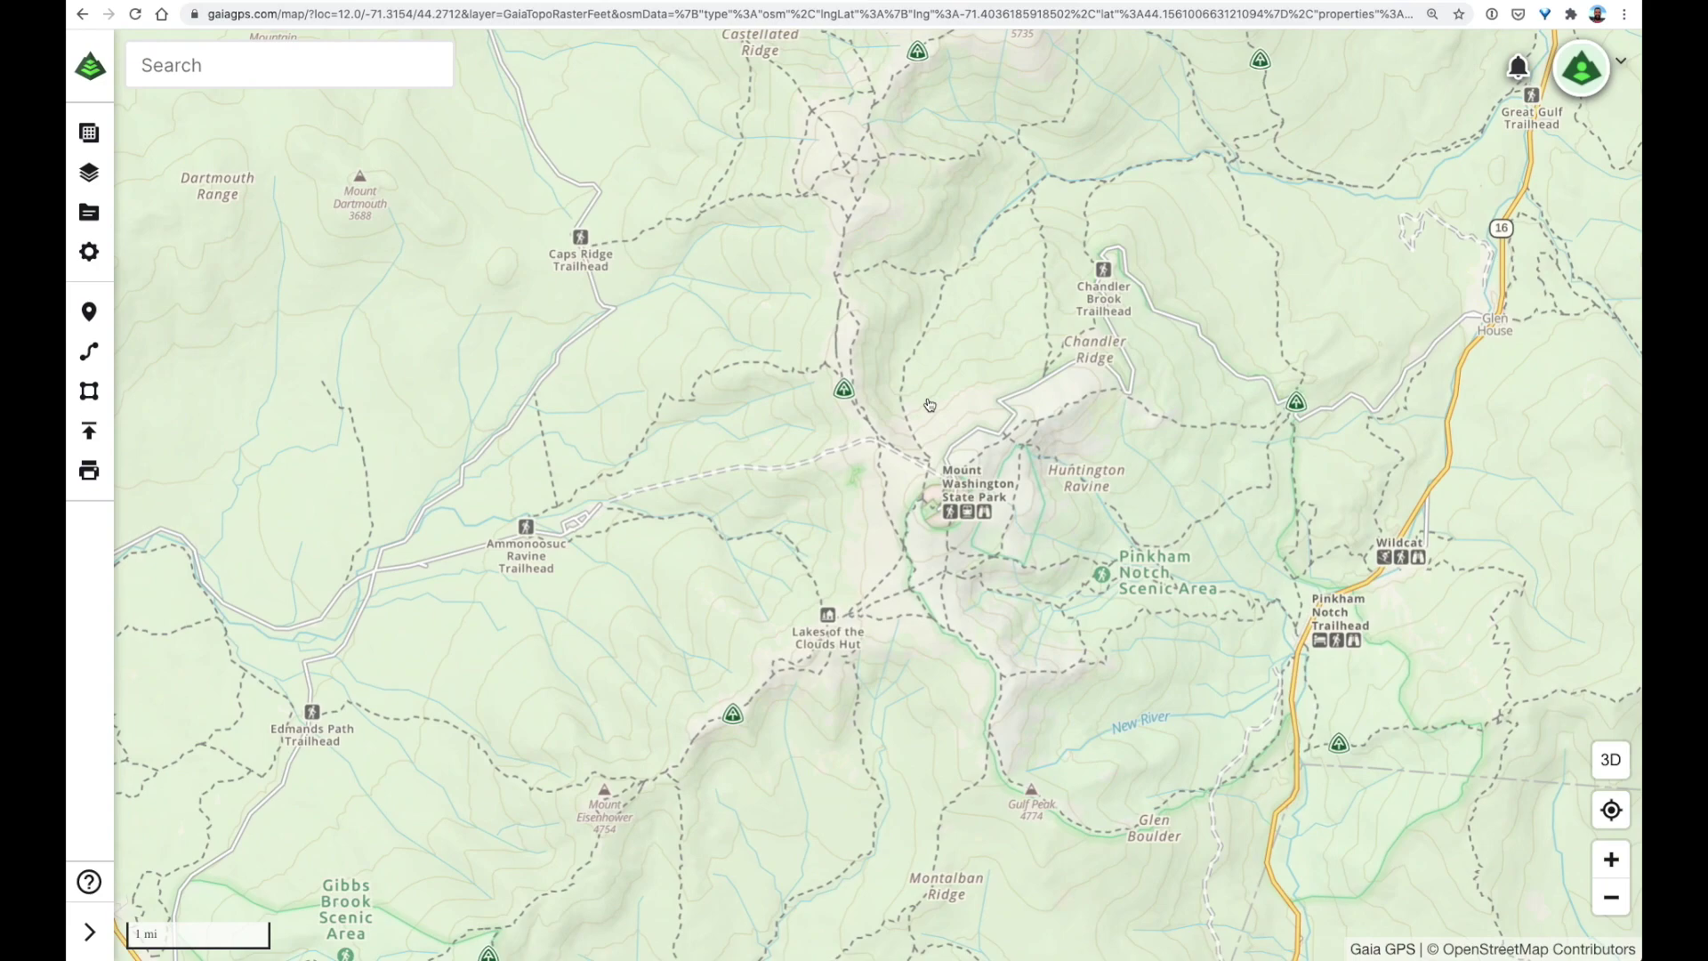
left_click_drag(764, 324, 759, 667)
left_click_drag(1024, 460, 863, 610)
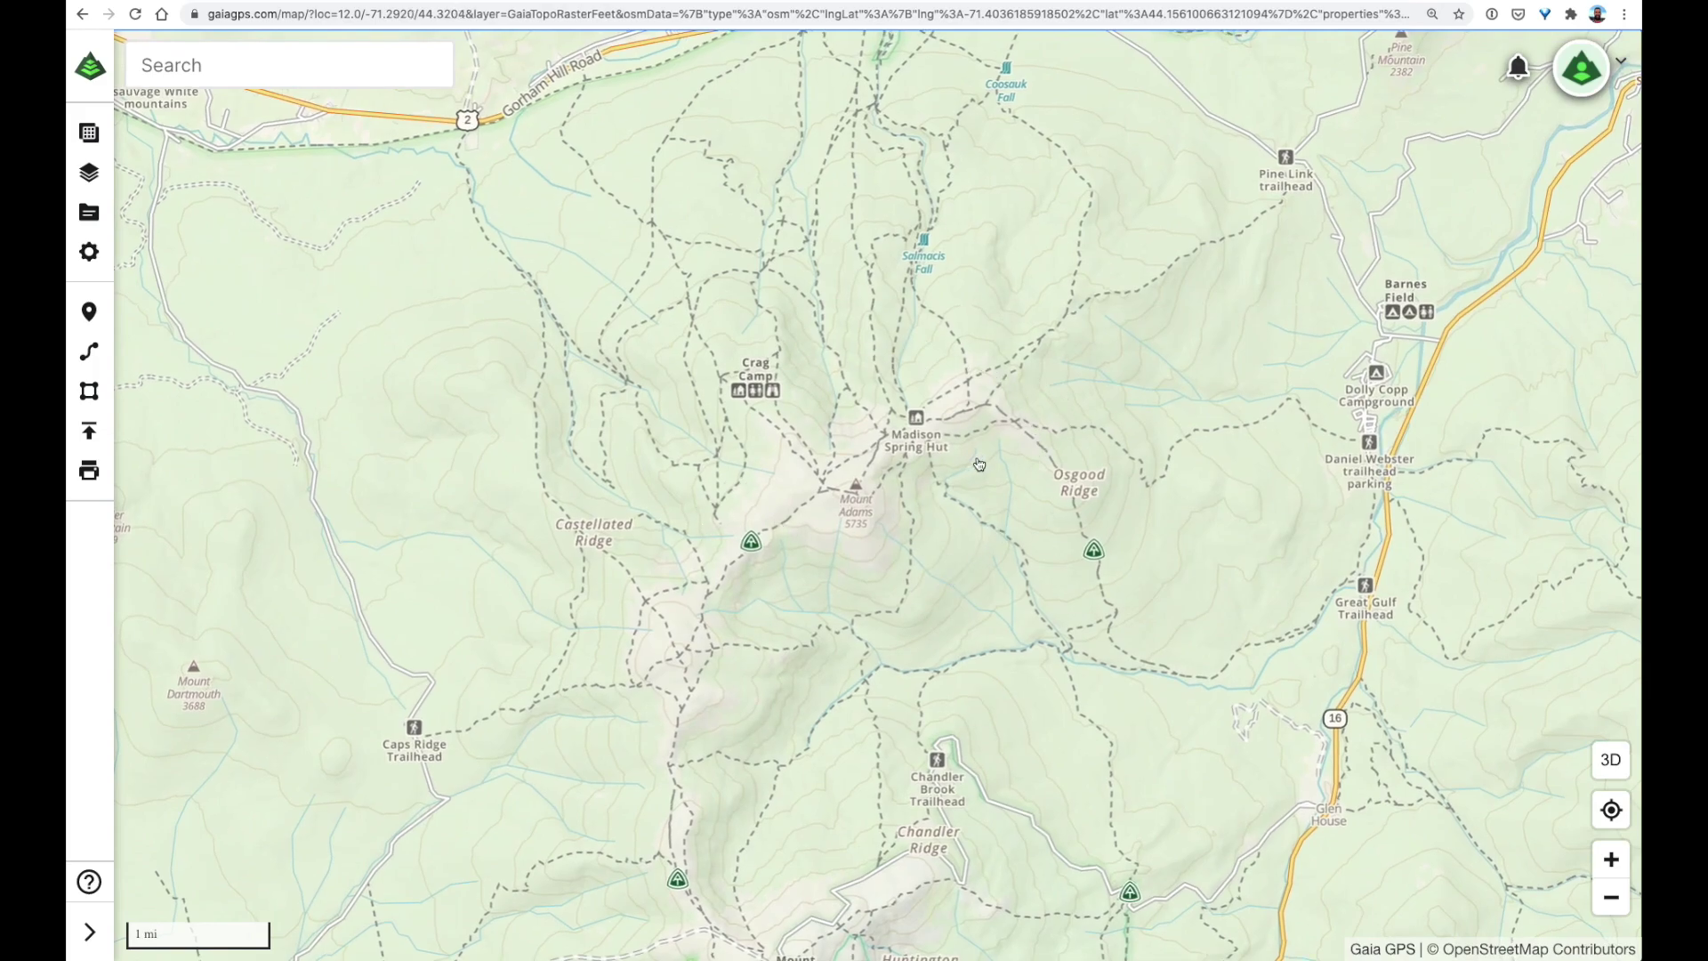
Step: Zoom in closer and center Madison Spring Hut and Mount Madison in view
scroll(978, 465, "up", 1)
scroll(979, 465, "up", 4)
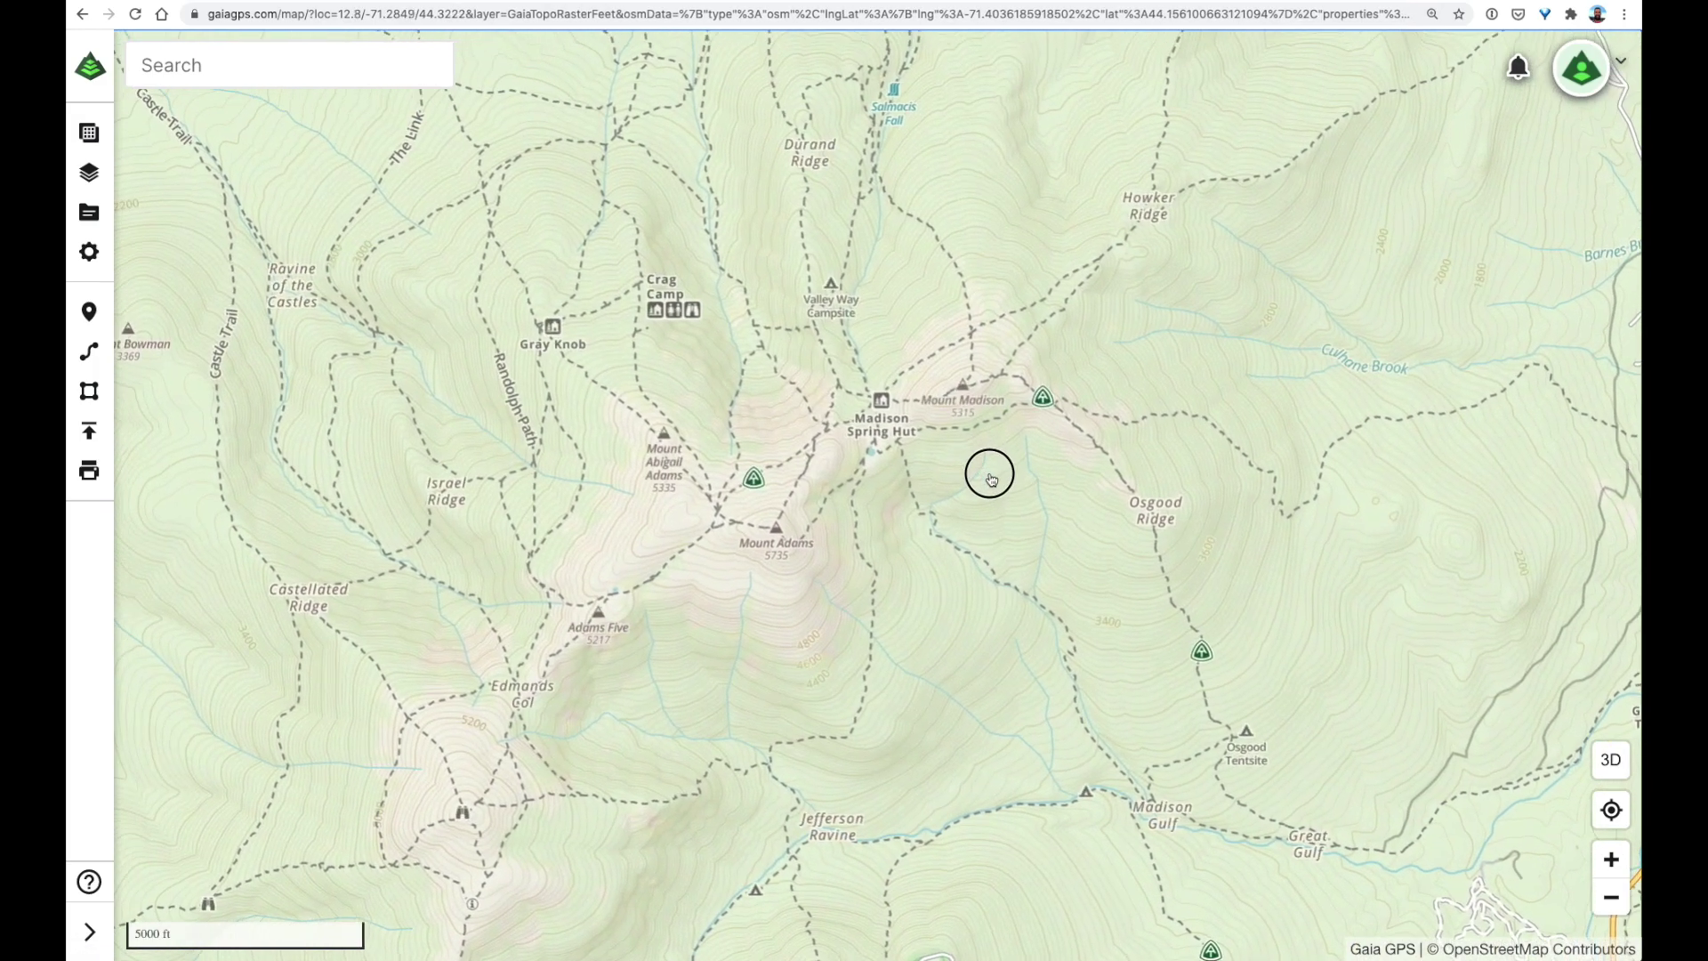
left_click_drag(979, 462, 1000, 494)
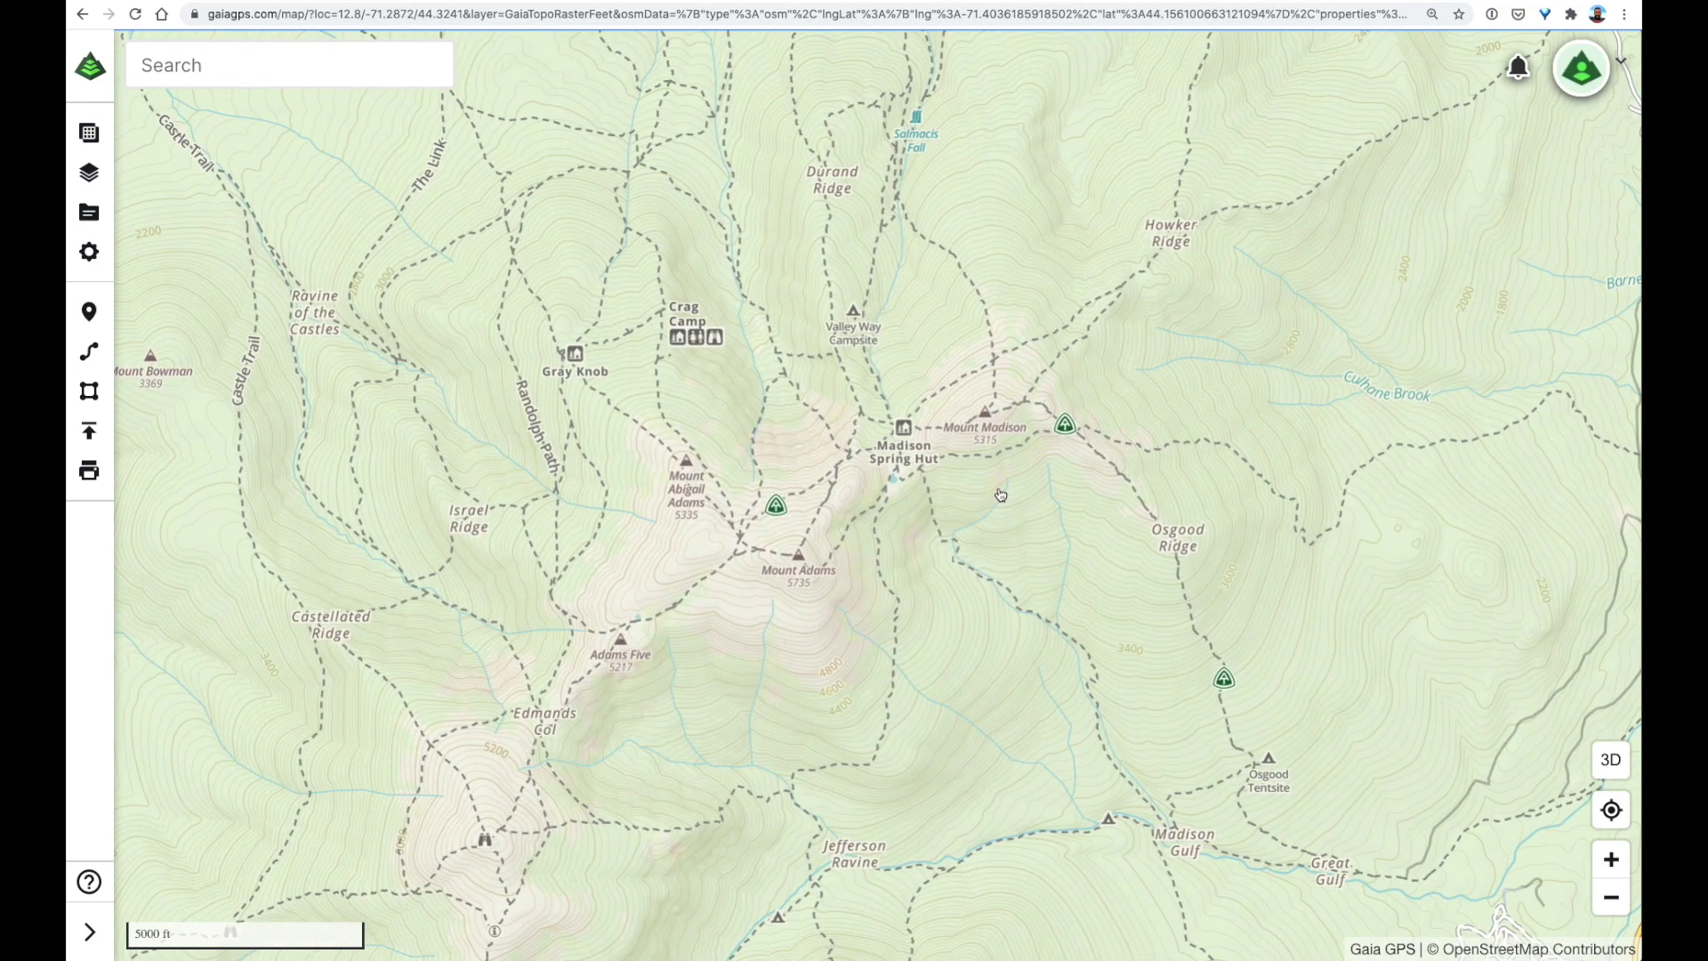
scroll(903, 425, "up", 3)
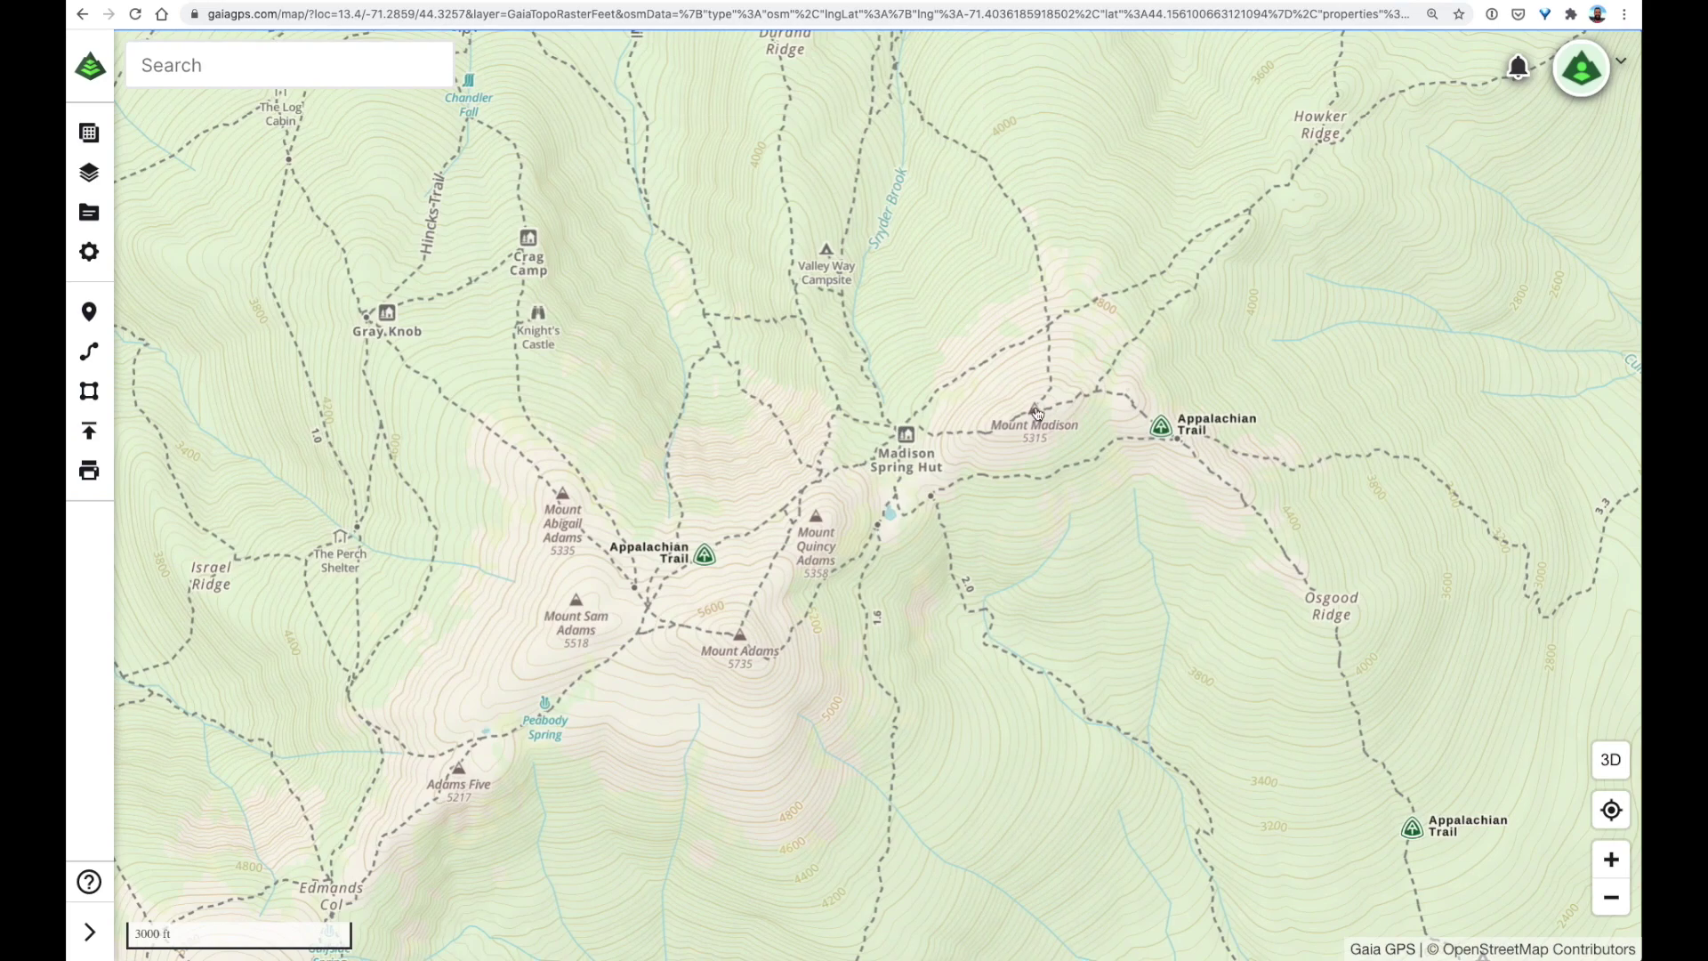
left_click_drag(1039, 413, 923, 440)
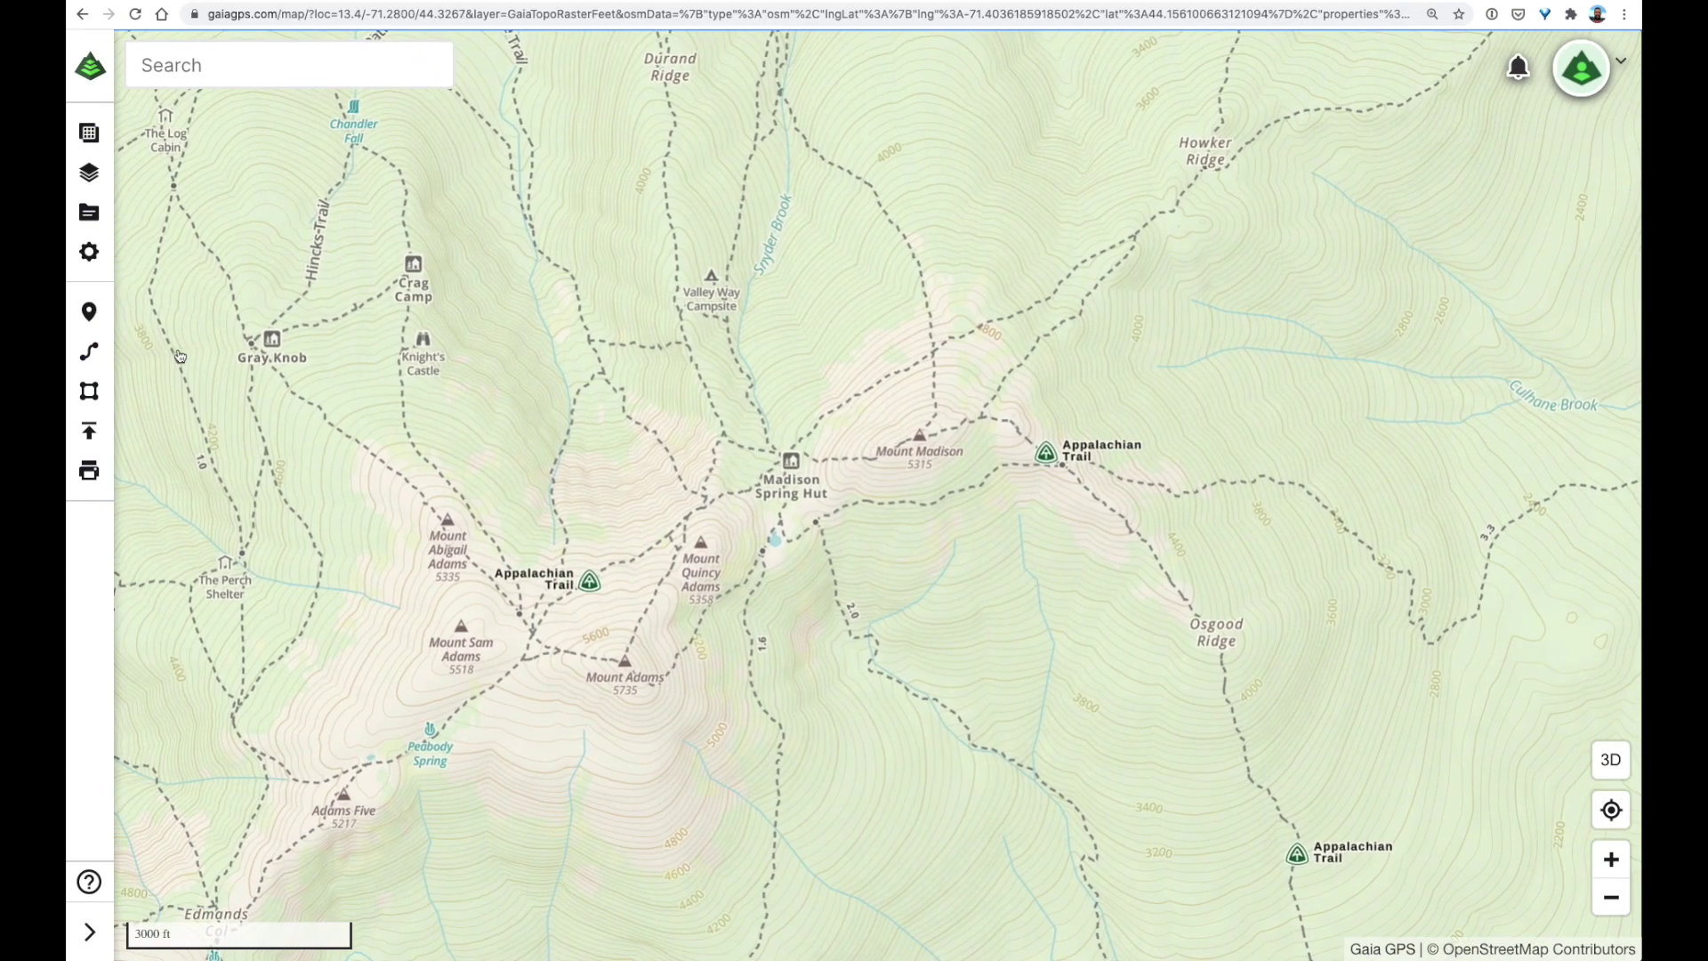
left_click(105, 323)
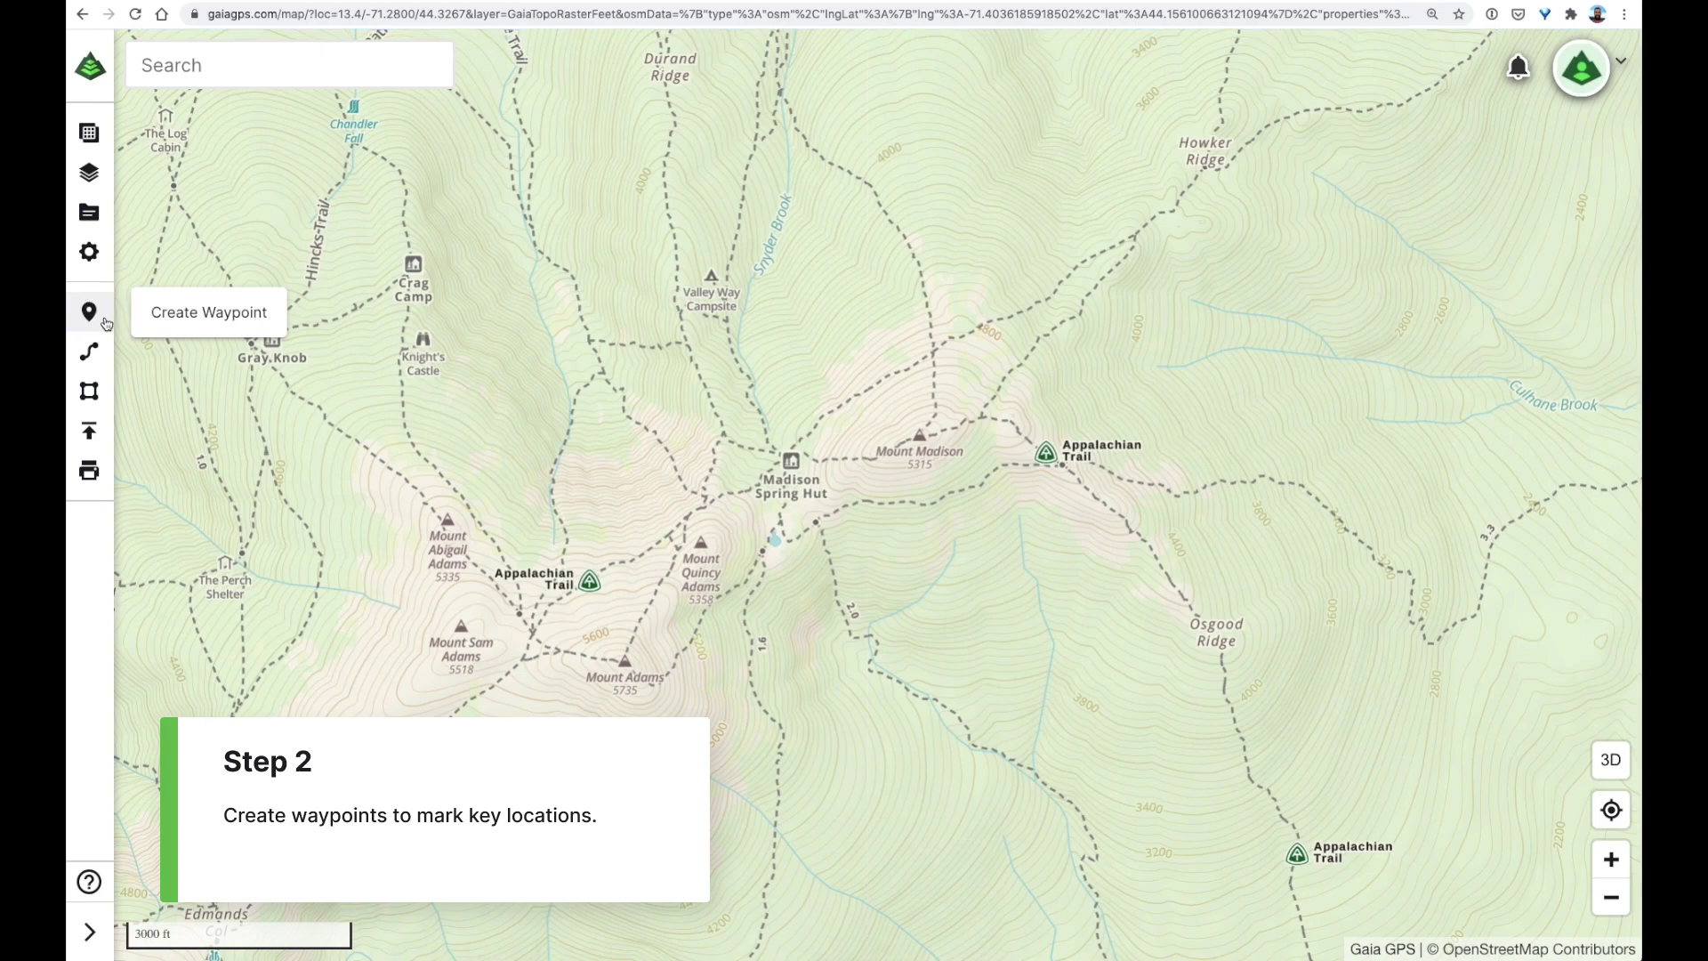
Step: Save a waypoint named 'hut' on Madison Spring Hut
left_click(104, 322)
mouse_move(1084, 502)
left_mouse_down()
mouse_move(1059, 518)
mouse_move(957, 499)
mouse_move(885, 462)
mouse_move(780, 496)
left_mouse_up()
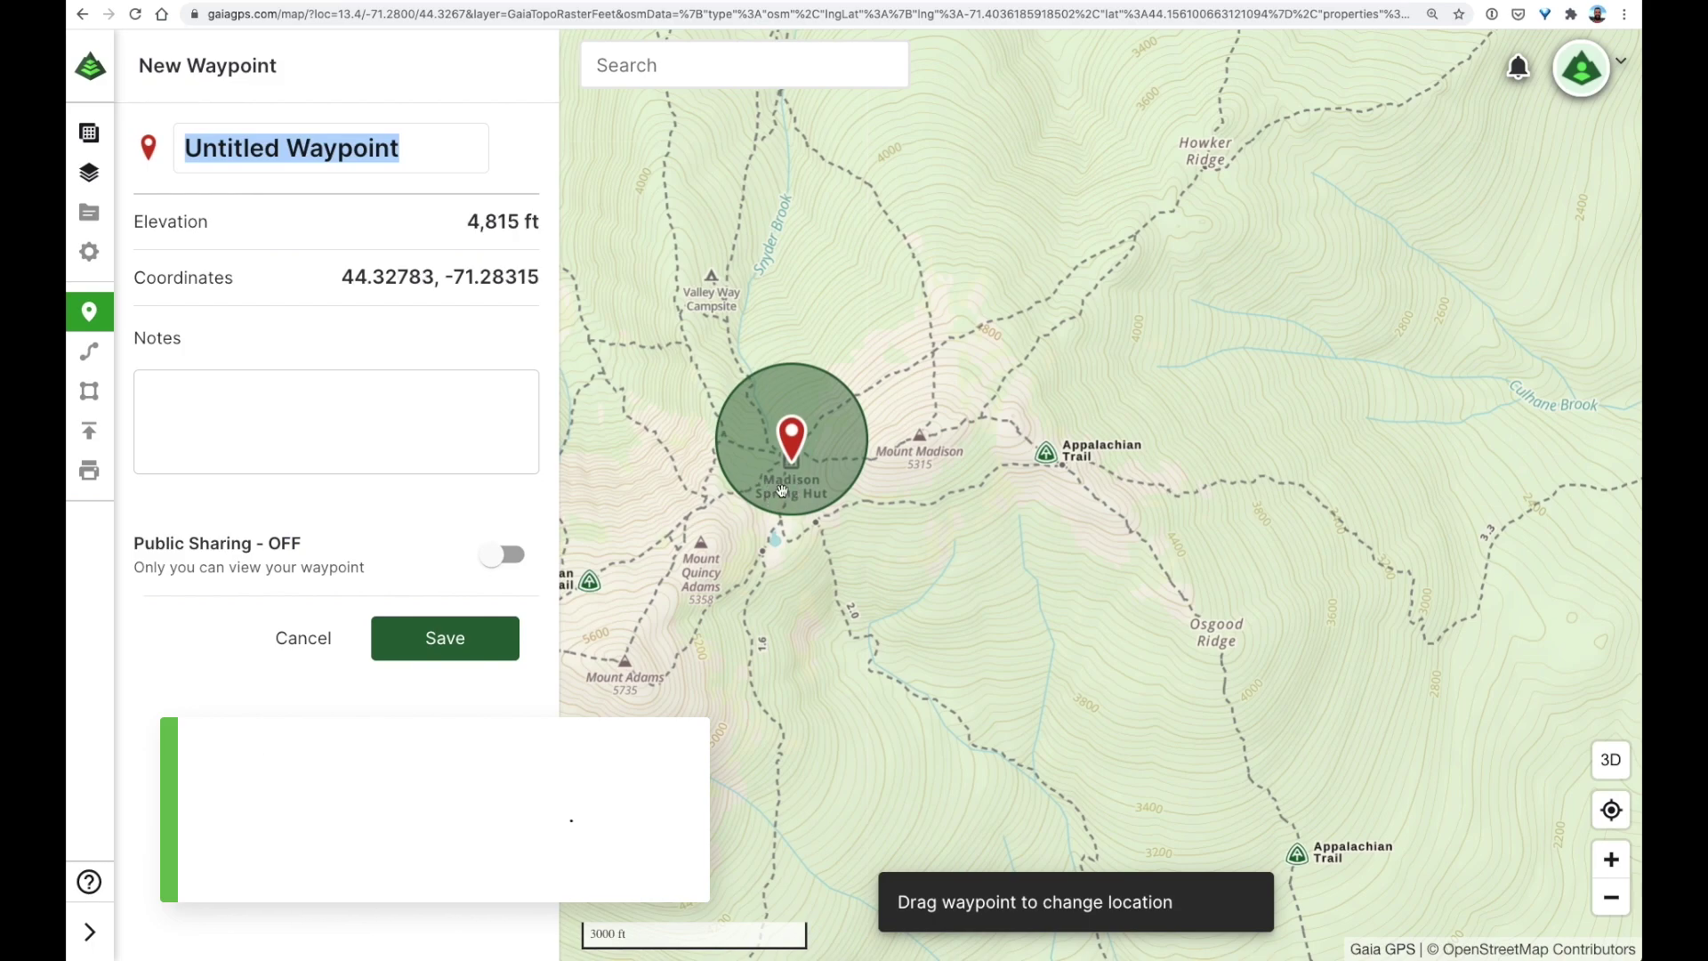
triple_click(290, 151)
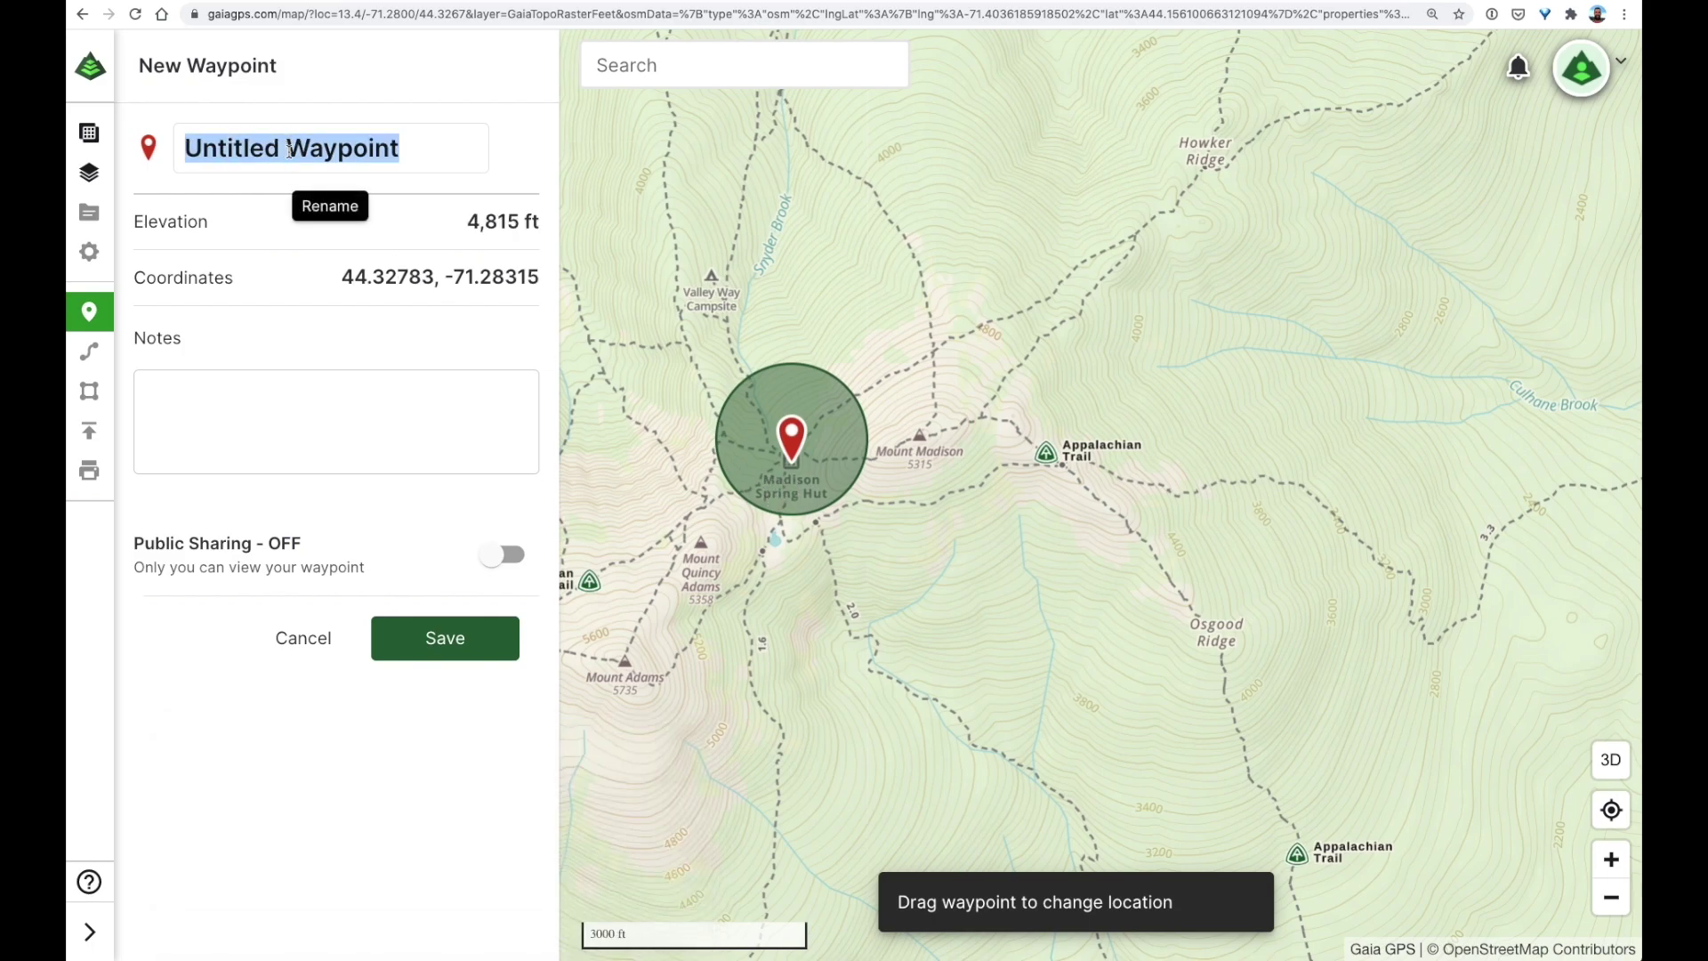
type("hut")
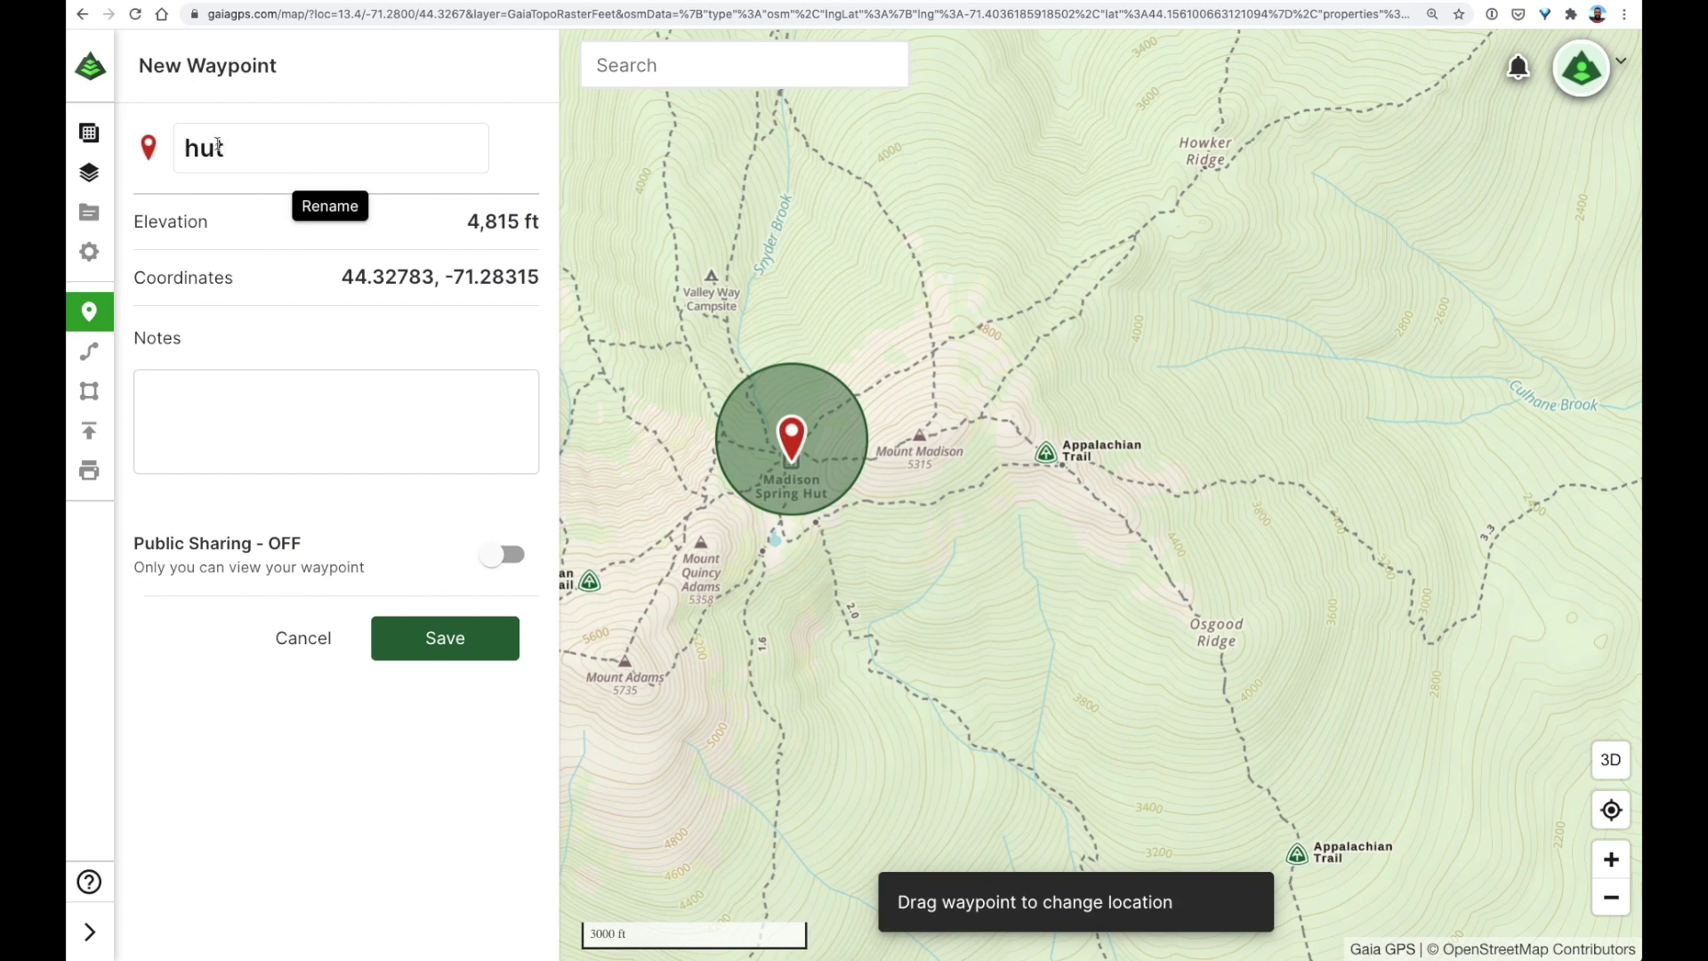
left_click(404, 643)
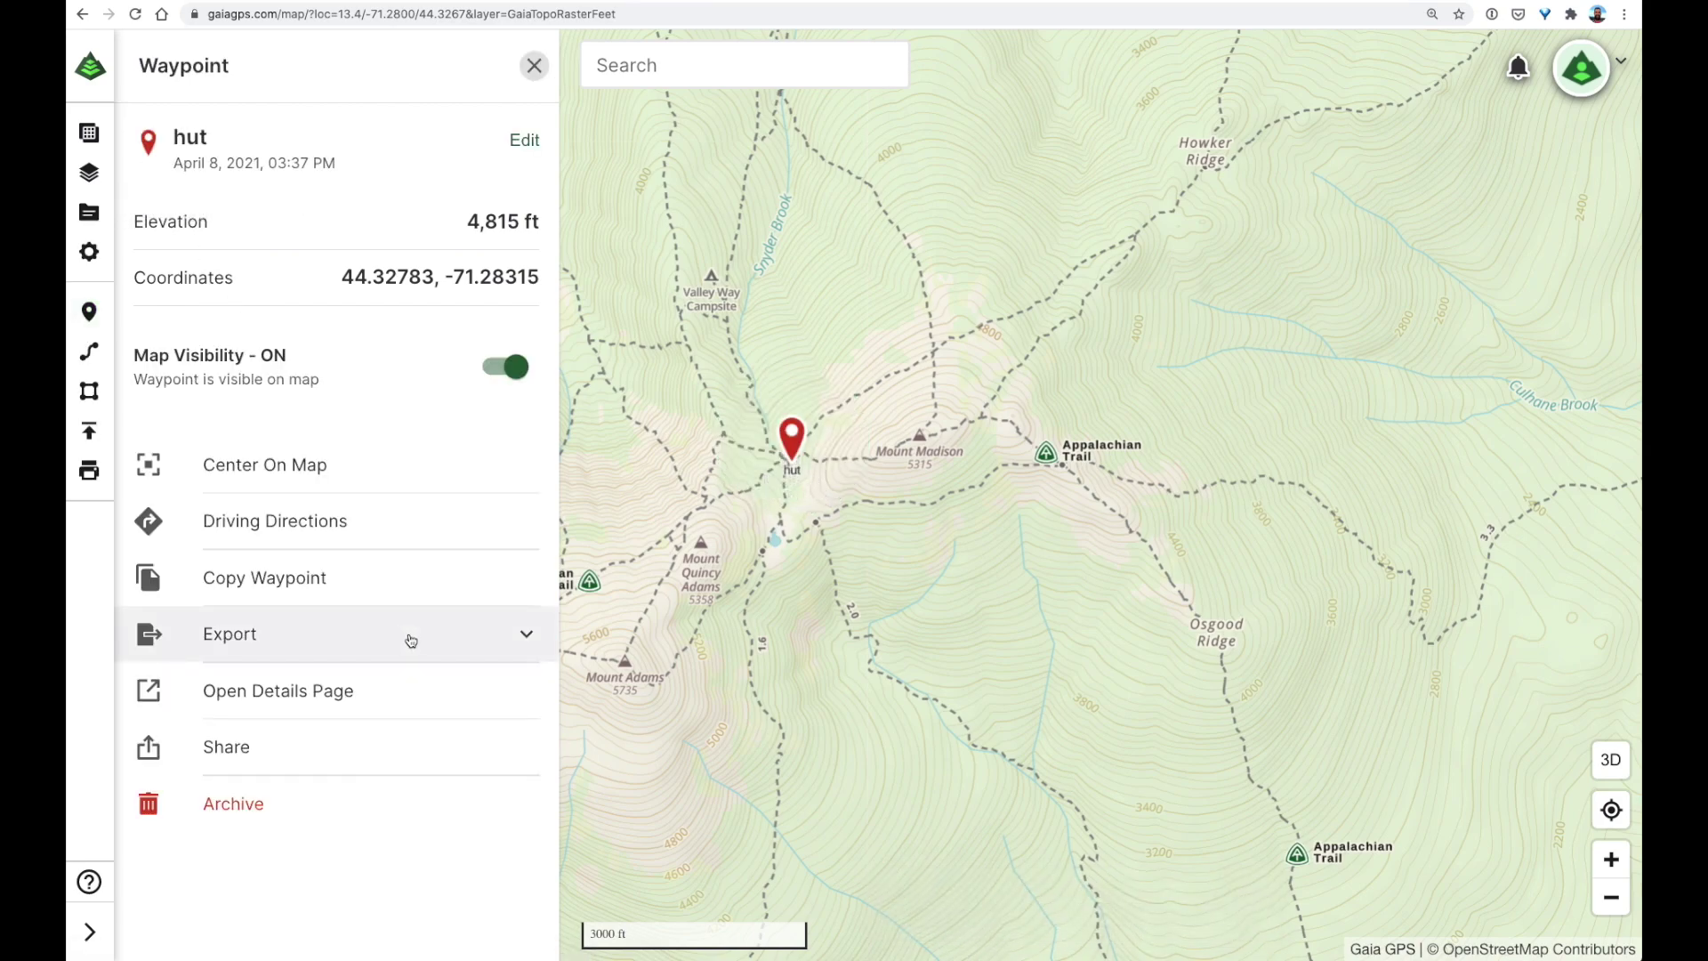
Step: Save a waypoint named 'mt. madison' with a mountain icon on Mount Madison
left_click(101, 323)
left_click_drag(1095, 503, 941, 446)
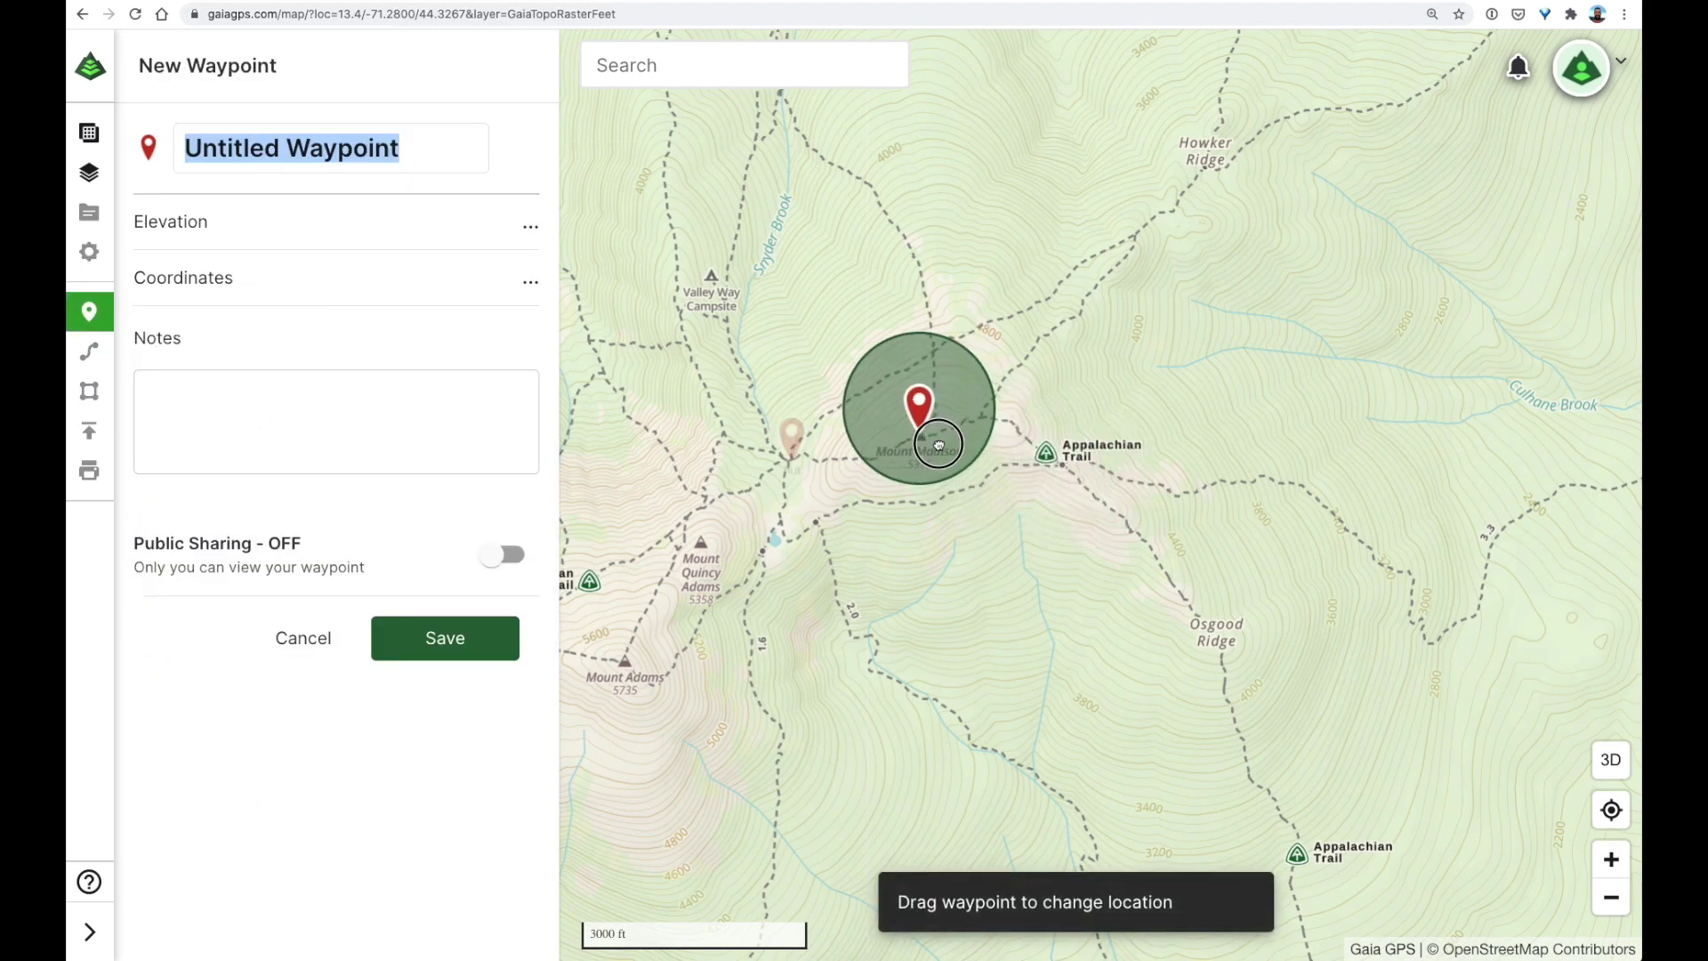
double_click(321, 145)
triple_click(322, 145)
type("mt. madison")
left_click(148, 147)
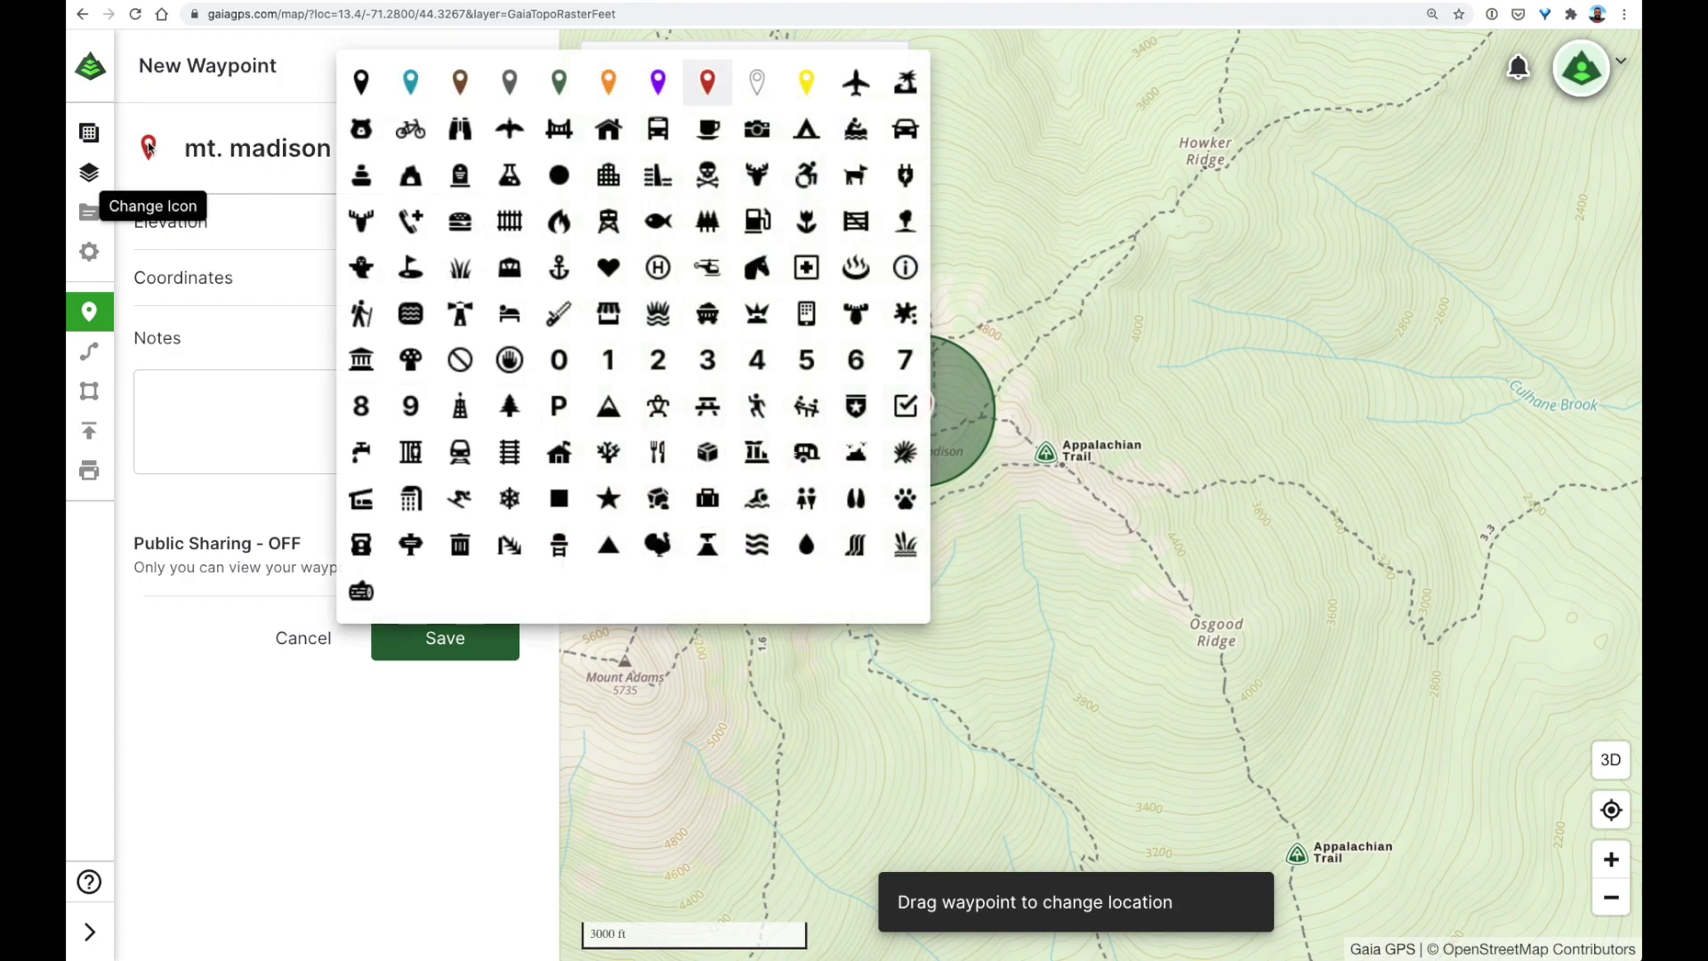
left_click(610, 403)
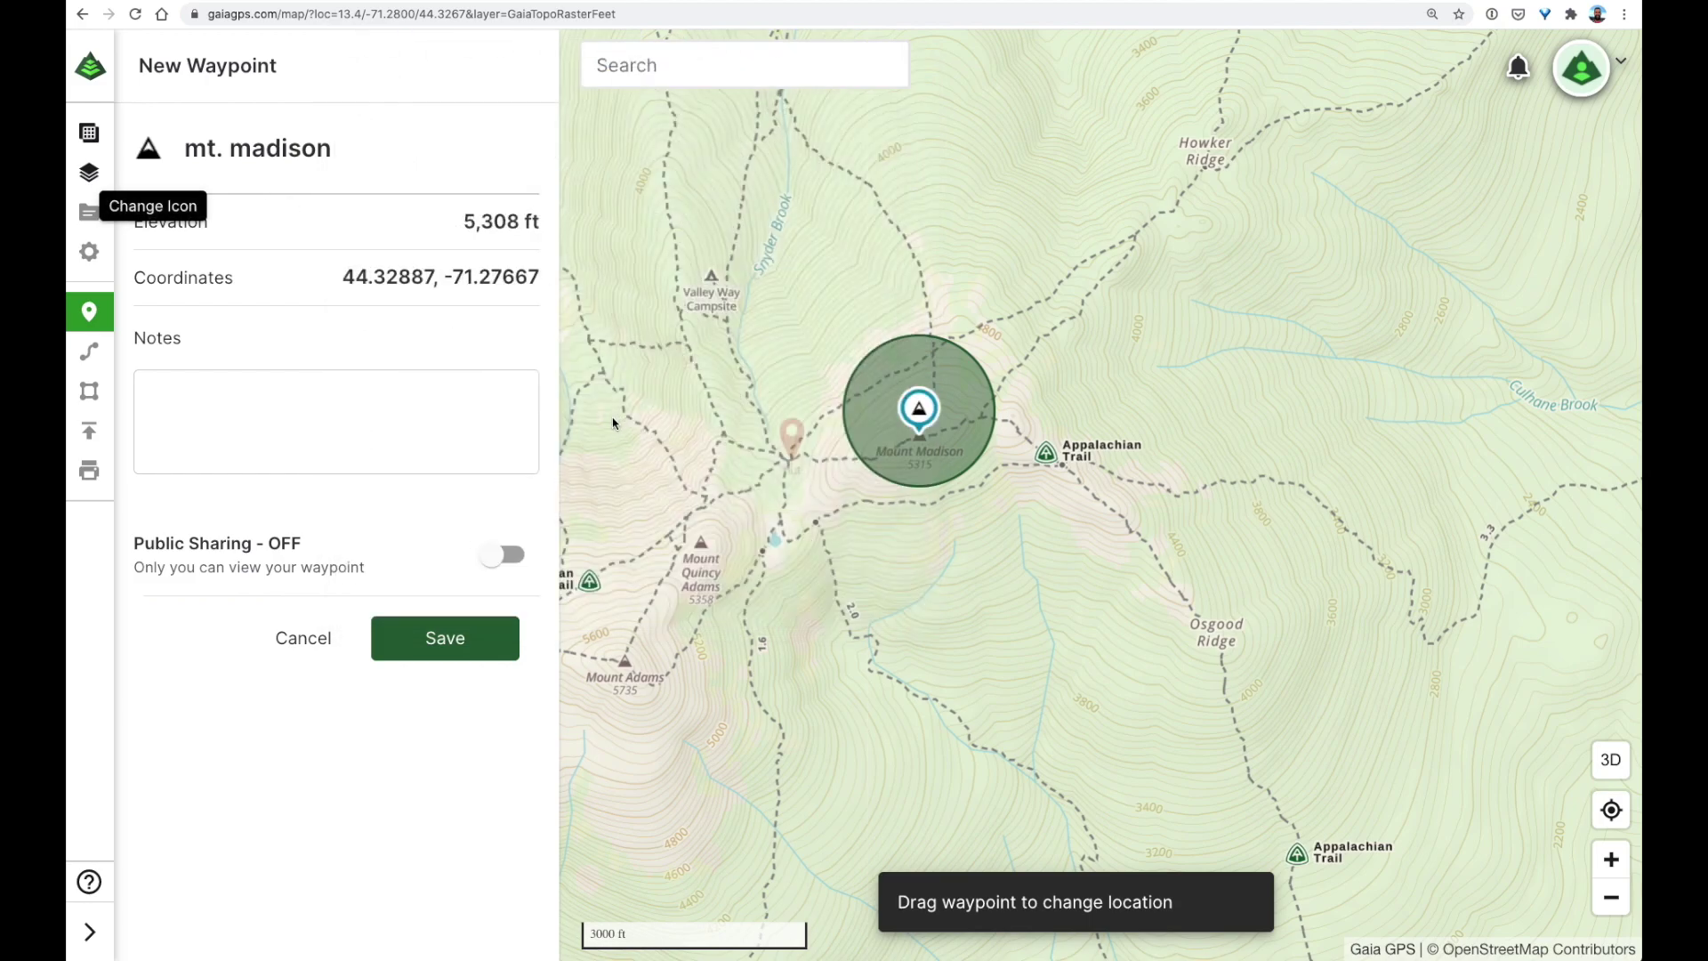
left_click(496, 654)
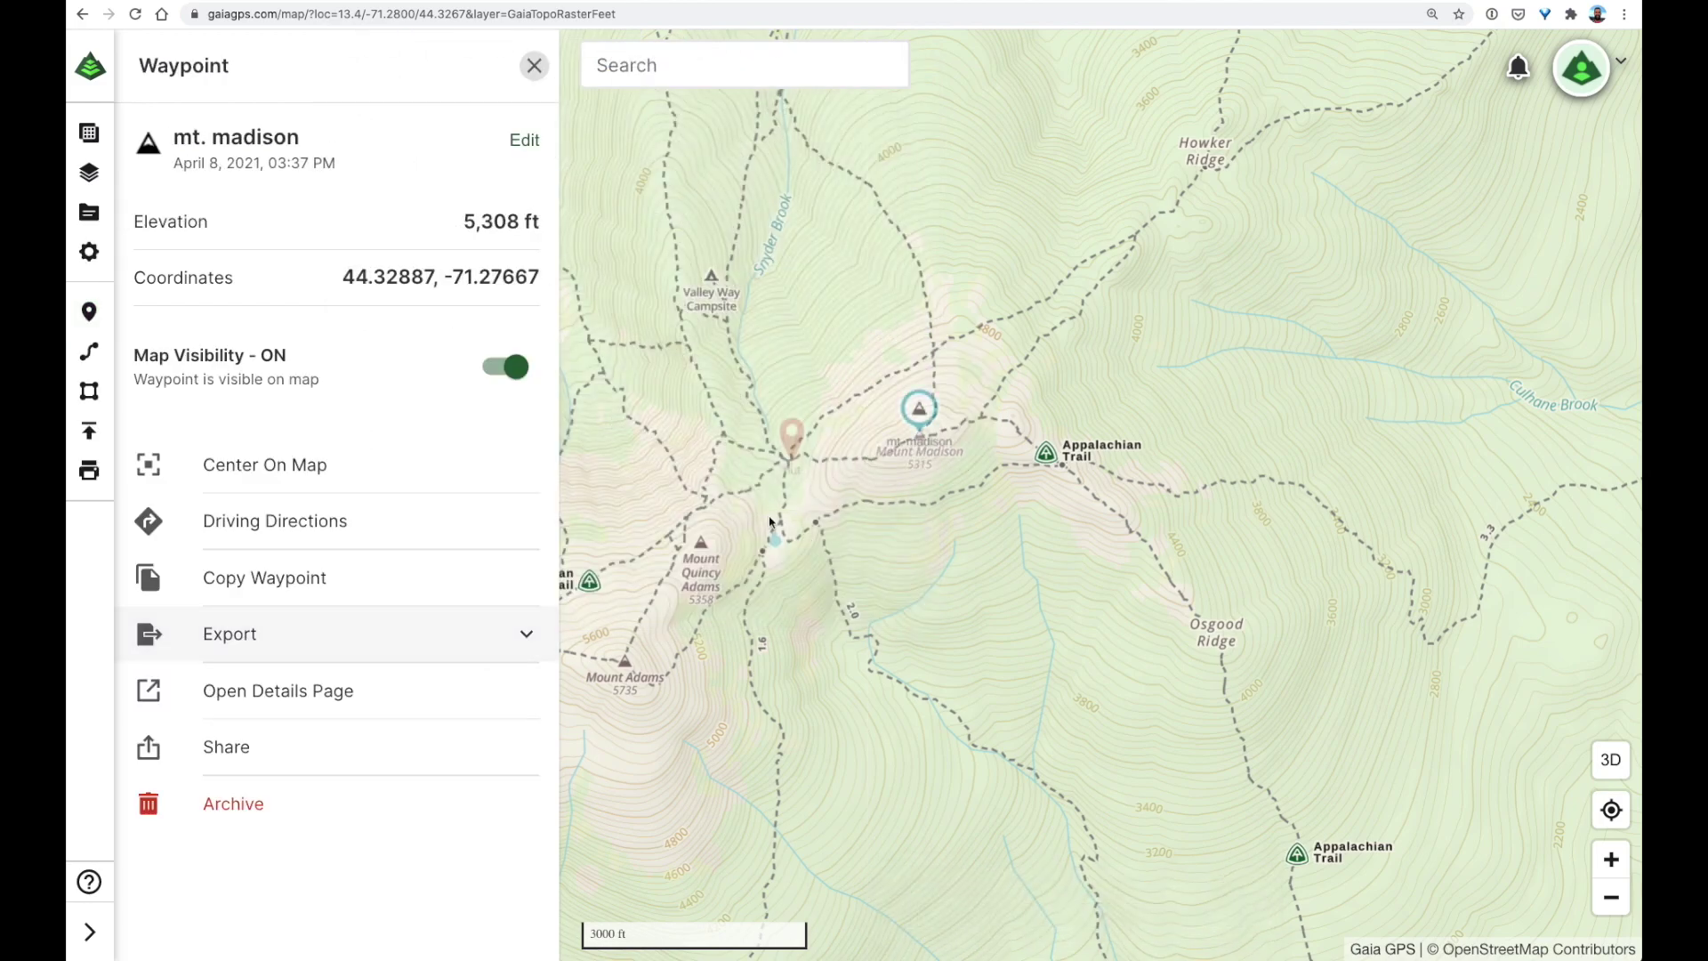
Step: Pan north of Mount Madison and zoom in on the Appalachia trailhead parking
left_click_drag(812, 305, 1052, 512)
scroll(1023, 516, "down", 5)
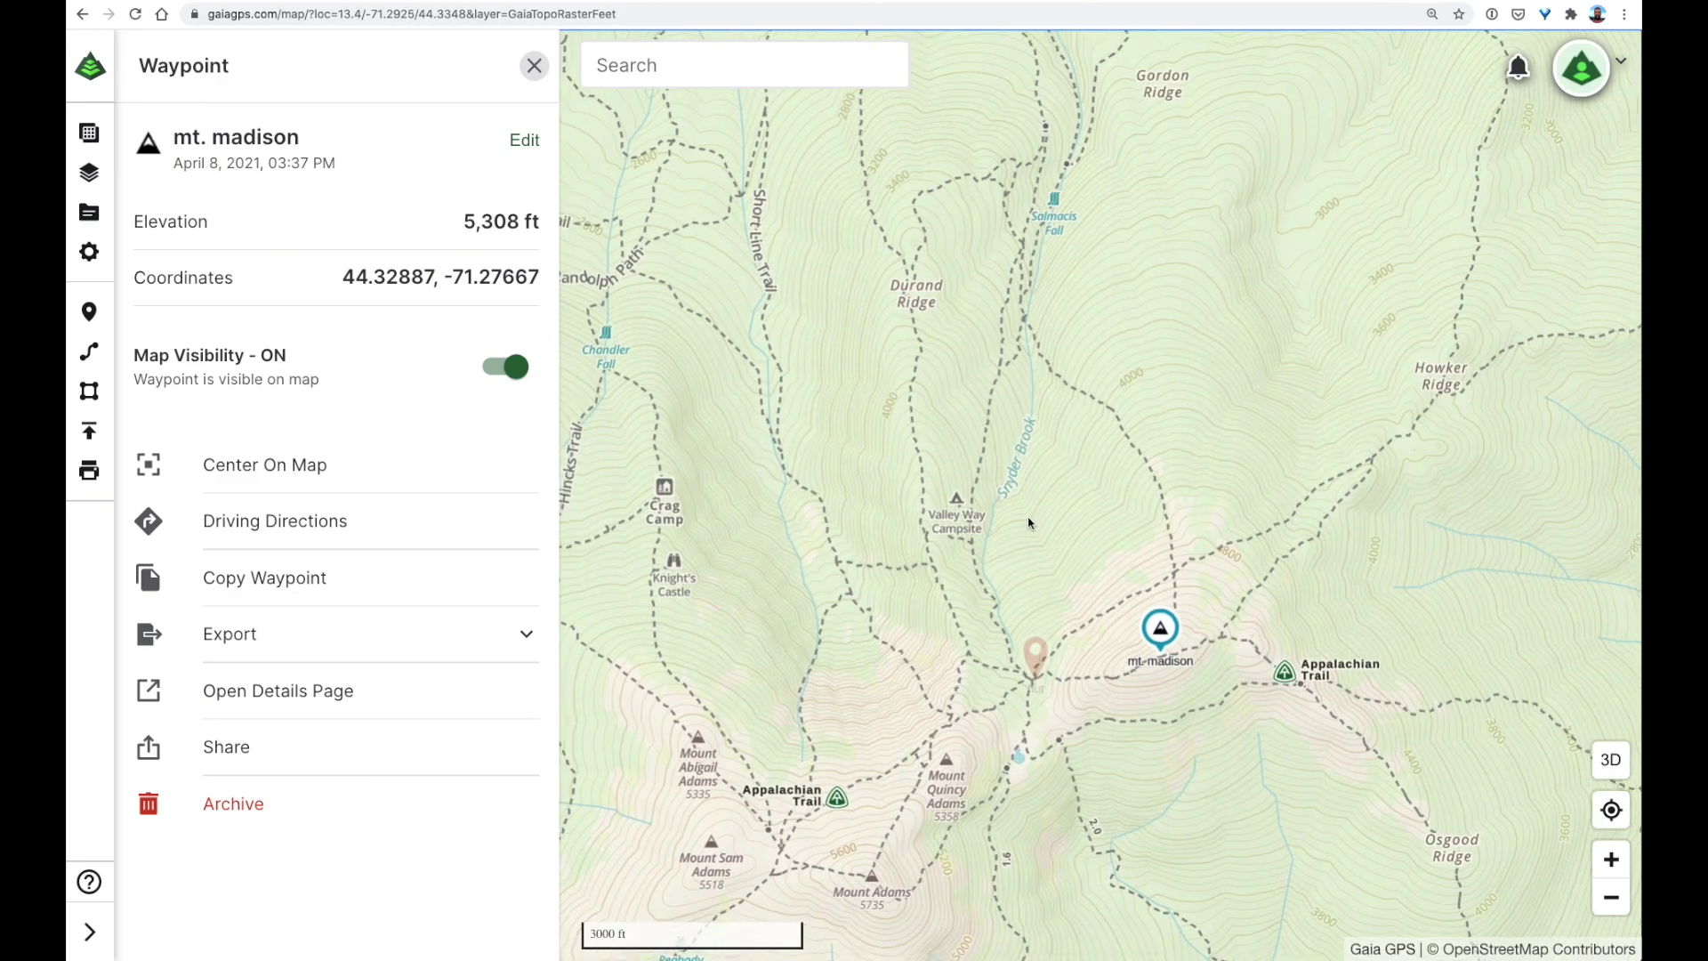
scroll(919, 428, "down", 1)
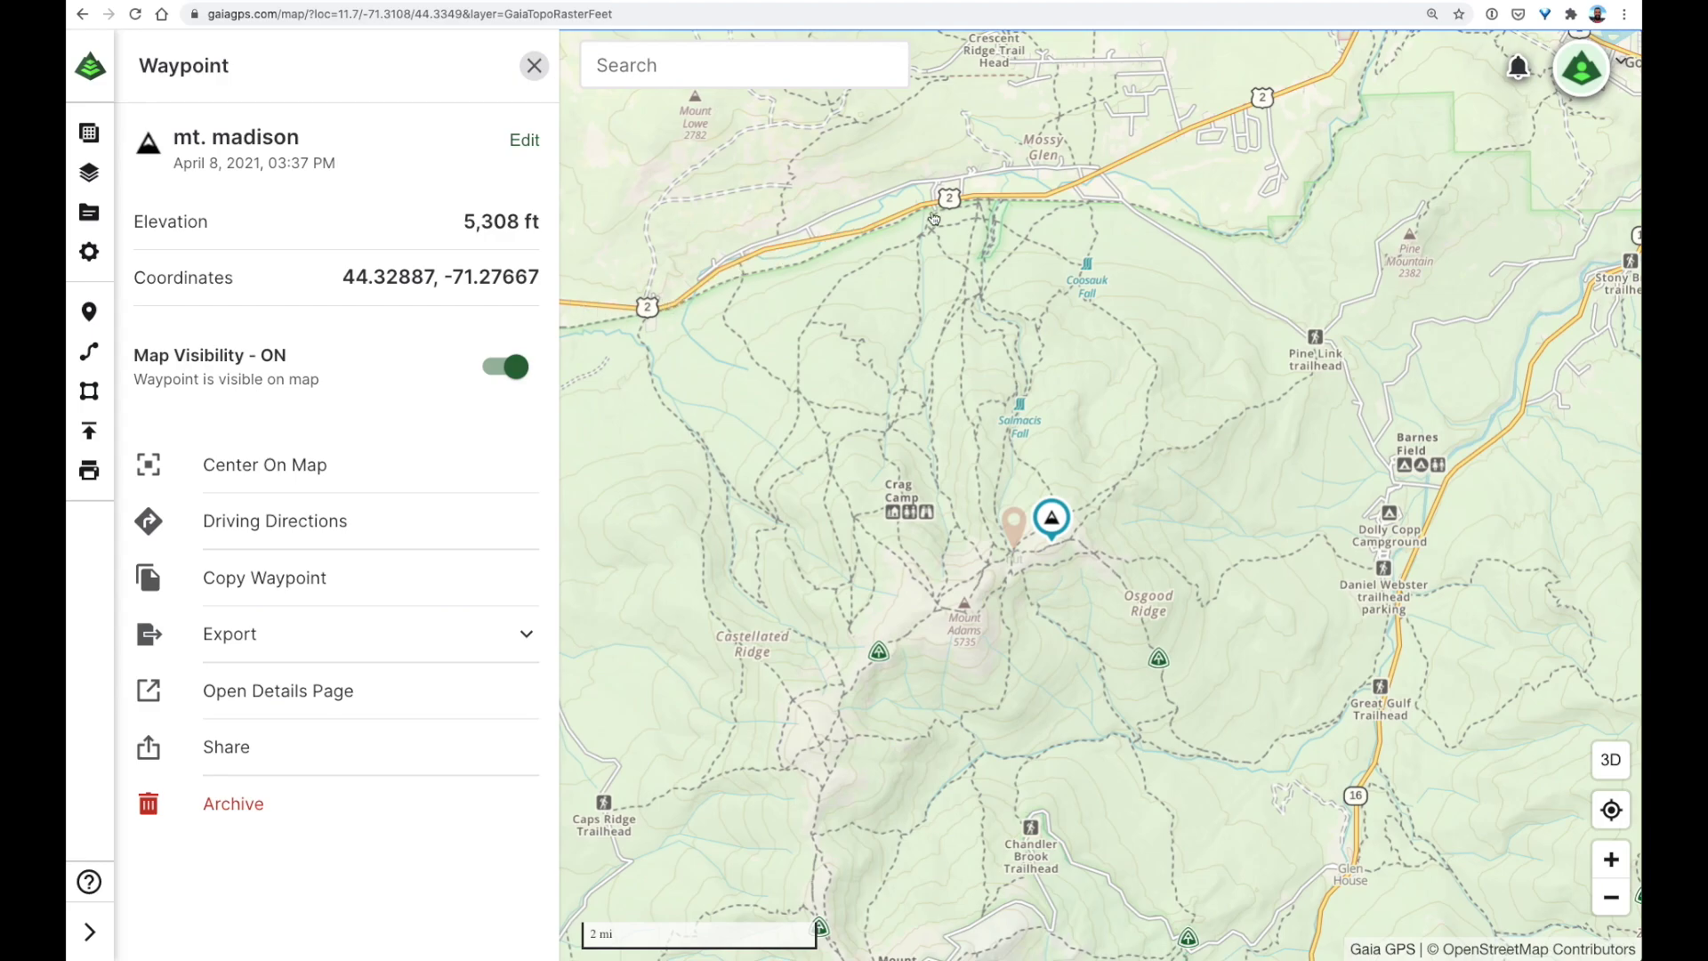
scroll(974, 201, "up", 1)
scroll(974, 201, "up", 5)
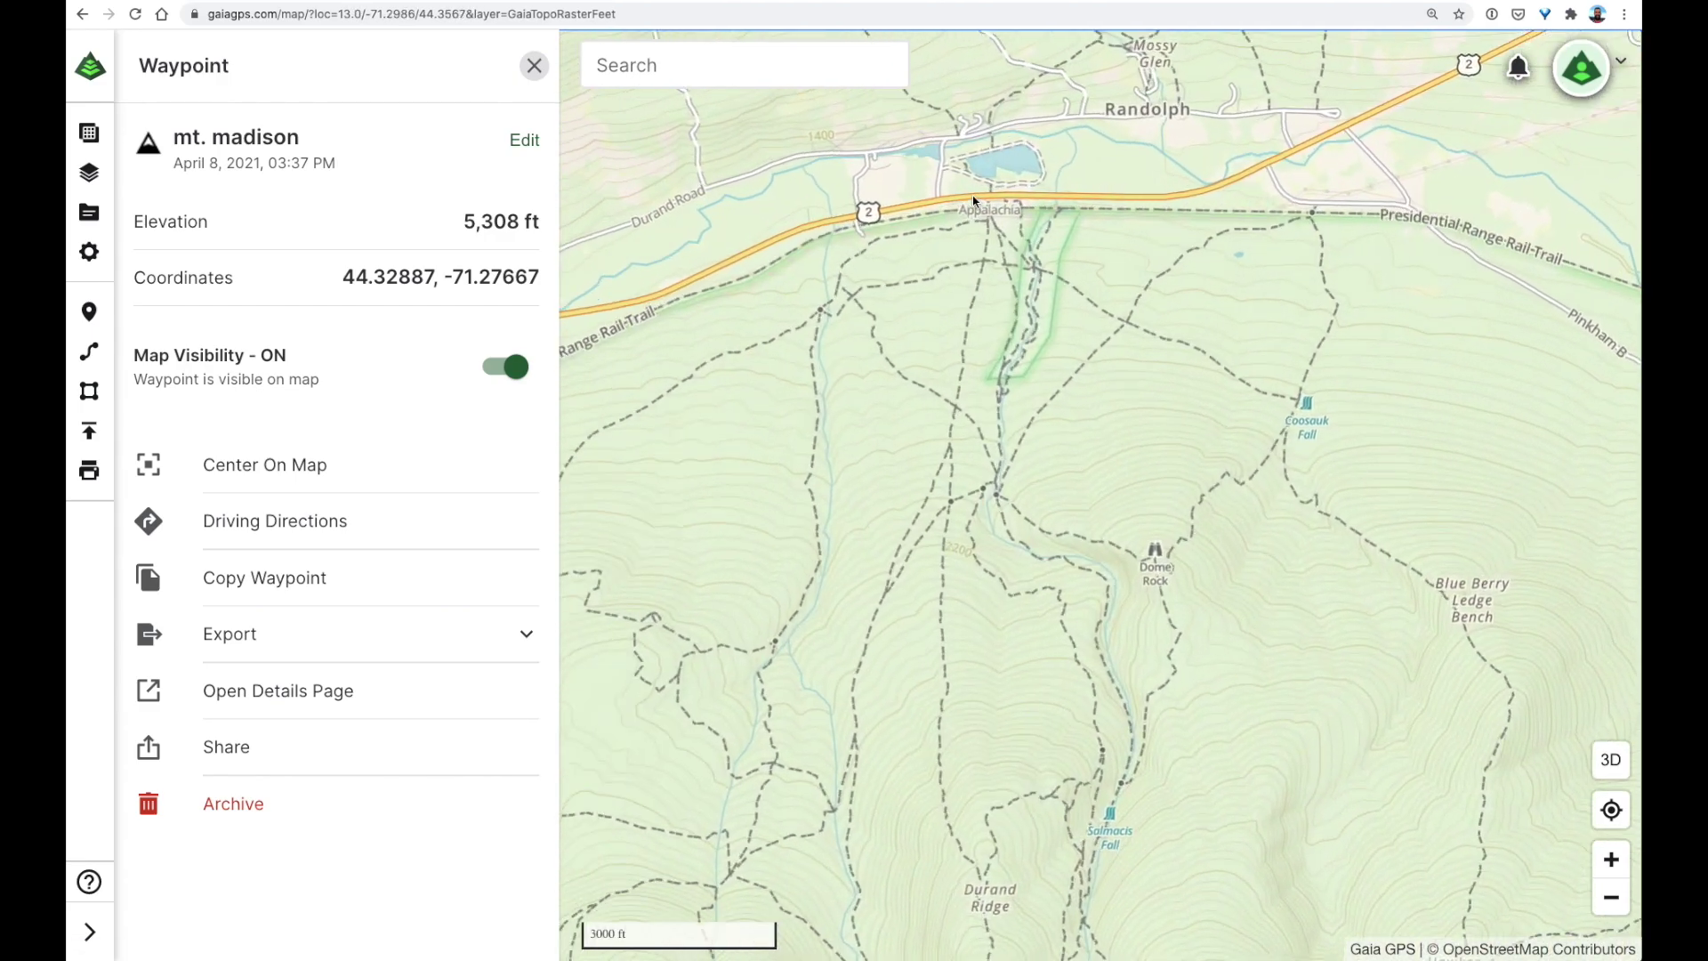
scroll(1011, 211, "up", 8)
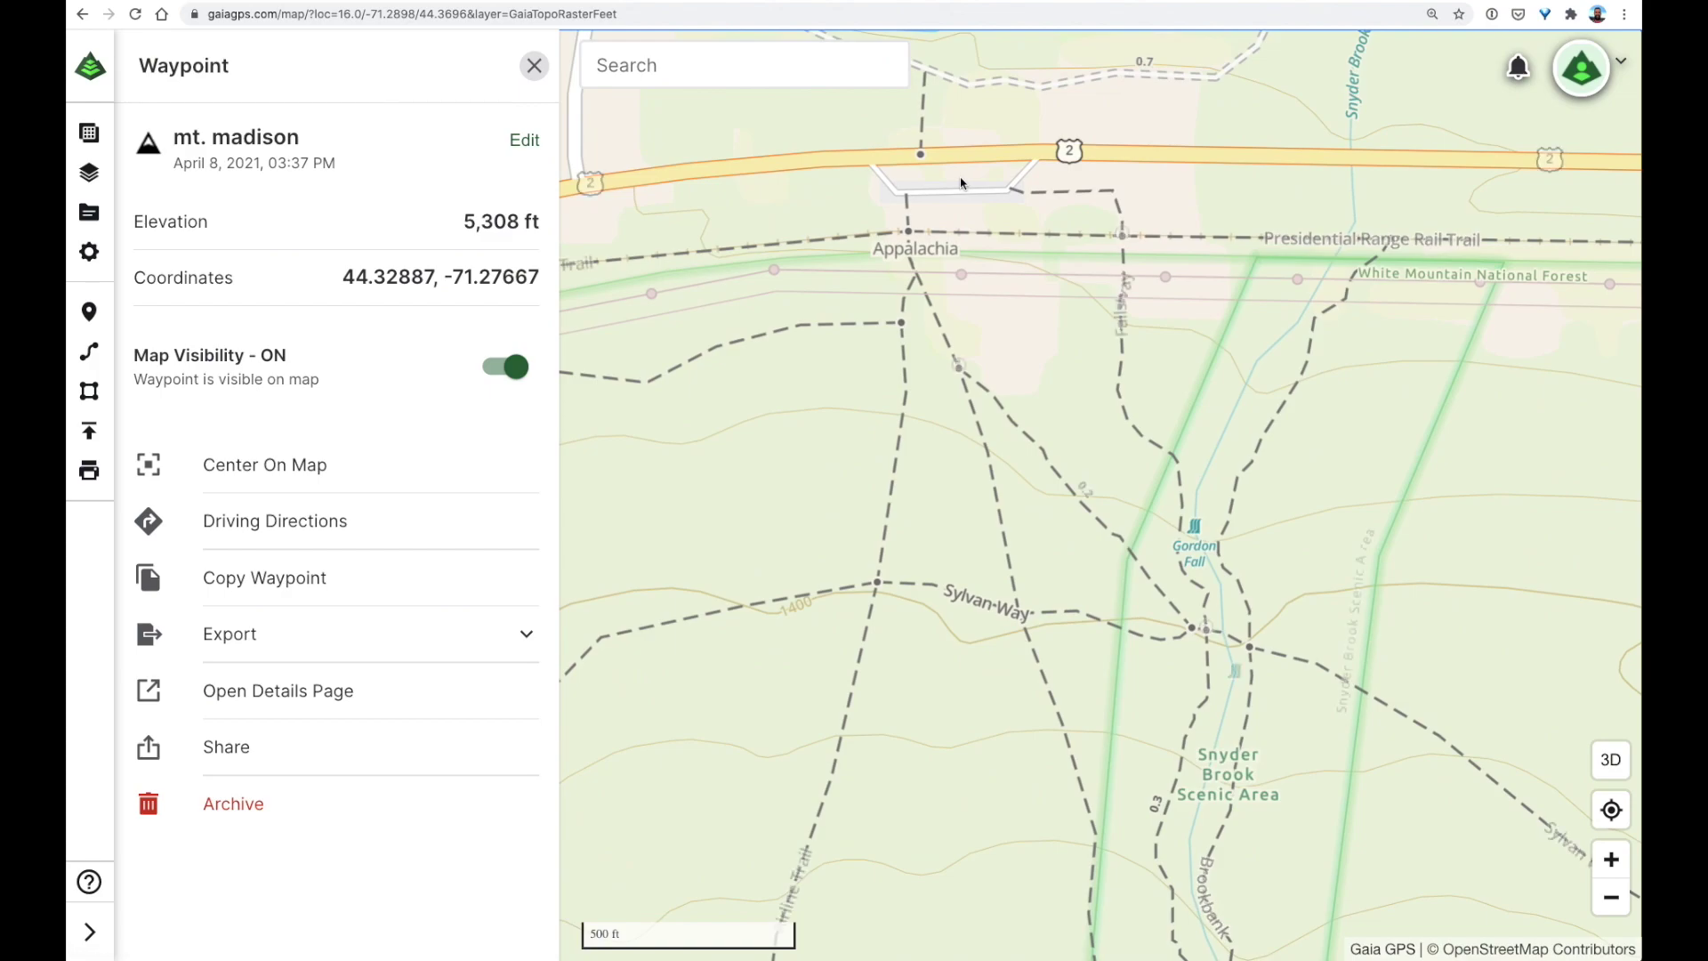
scroll(961, 356, "up", 1)
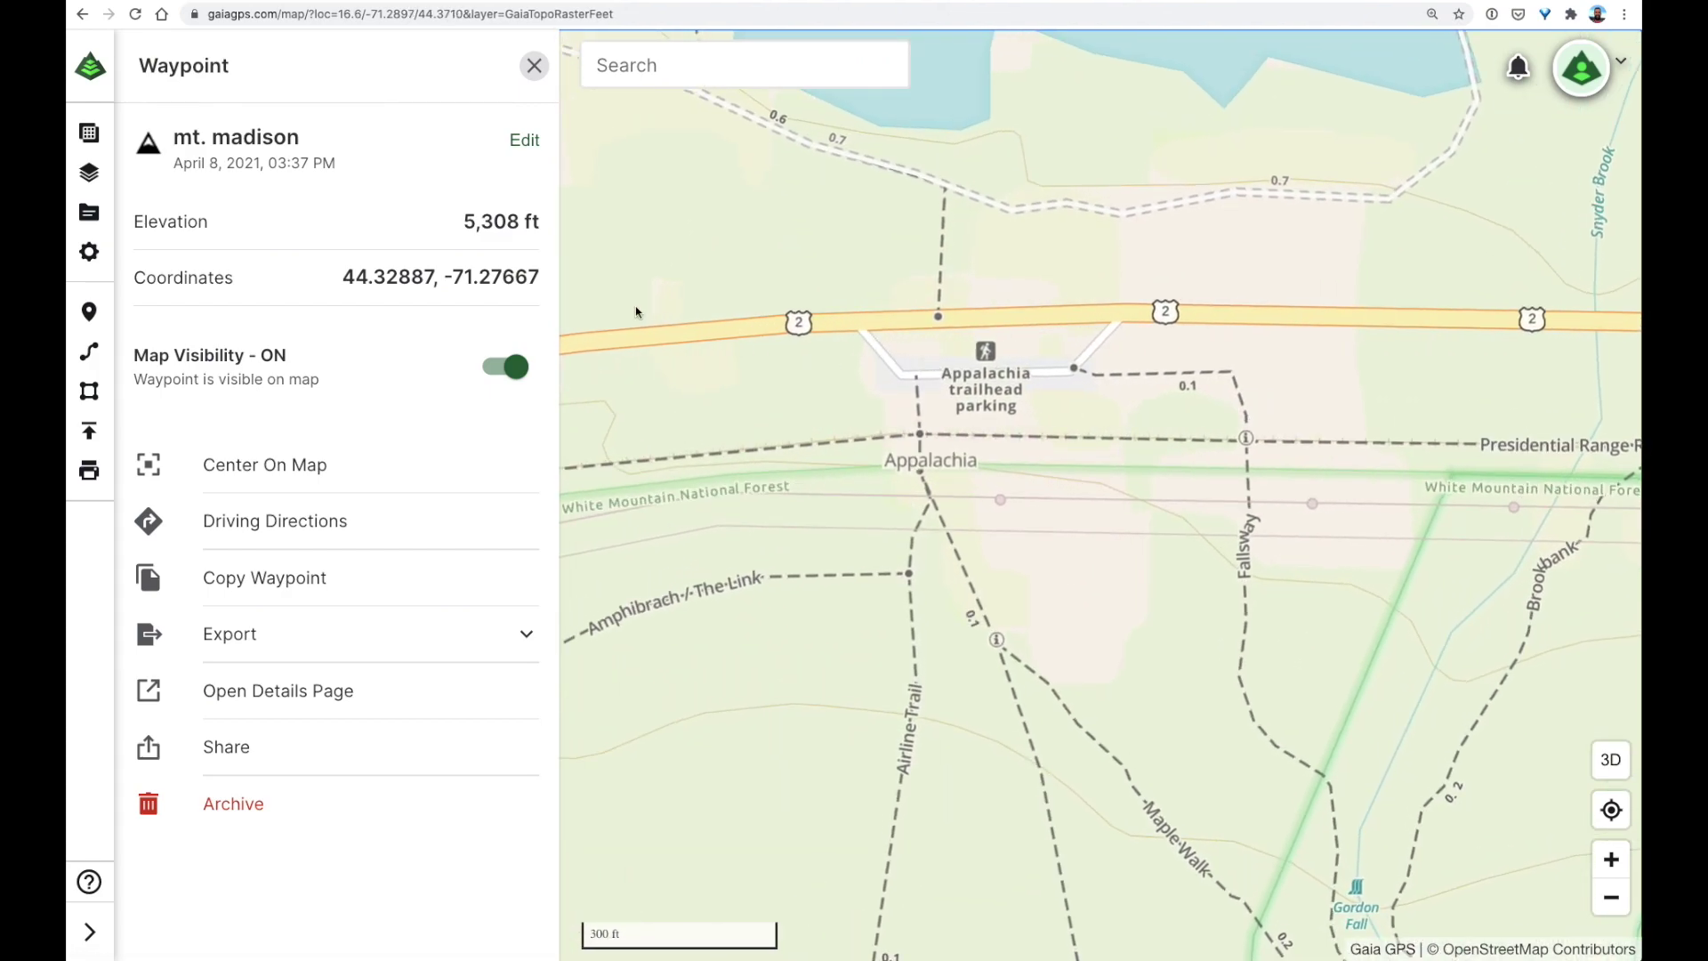
Step: Save a green-pin waypoint named 'trailhead' at the parking and close its details
left_click(90, 313)
left_click_drag(1025, 376, 997, 353)
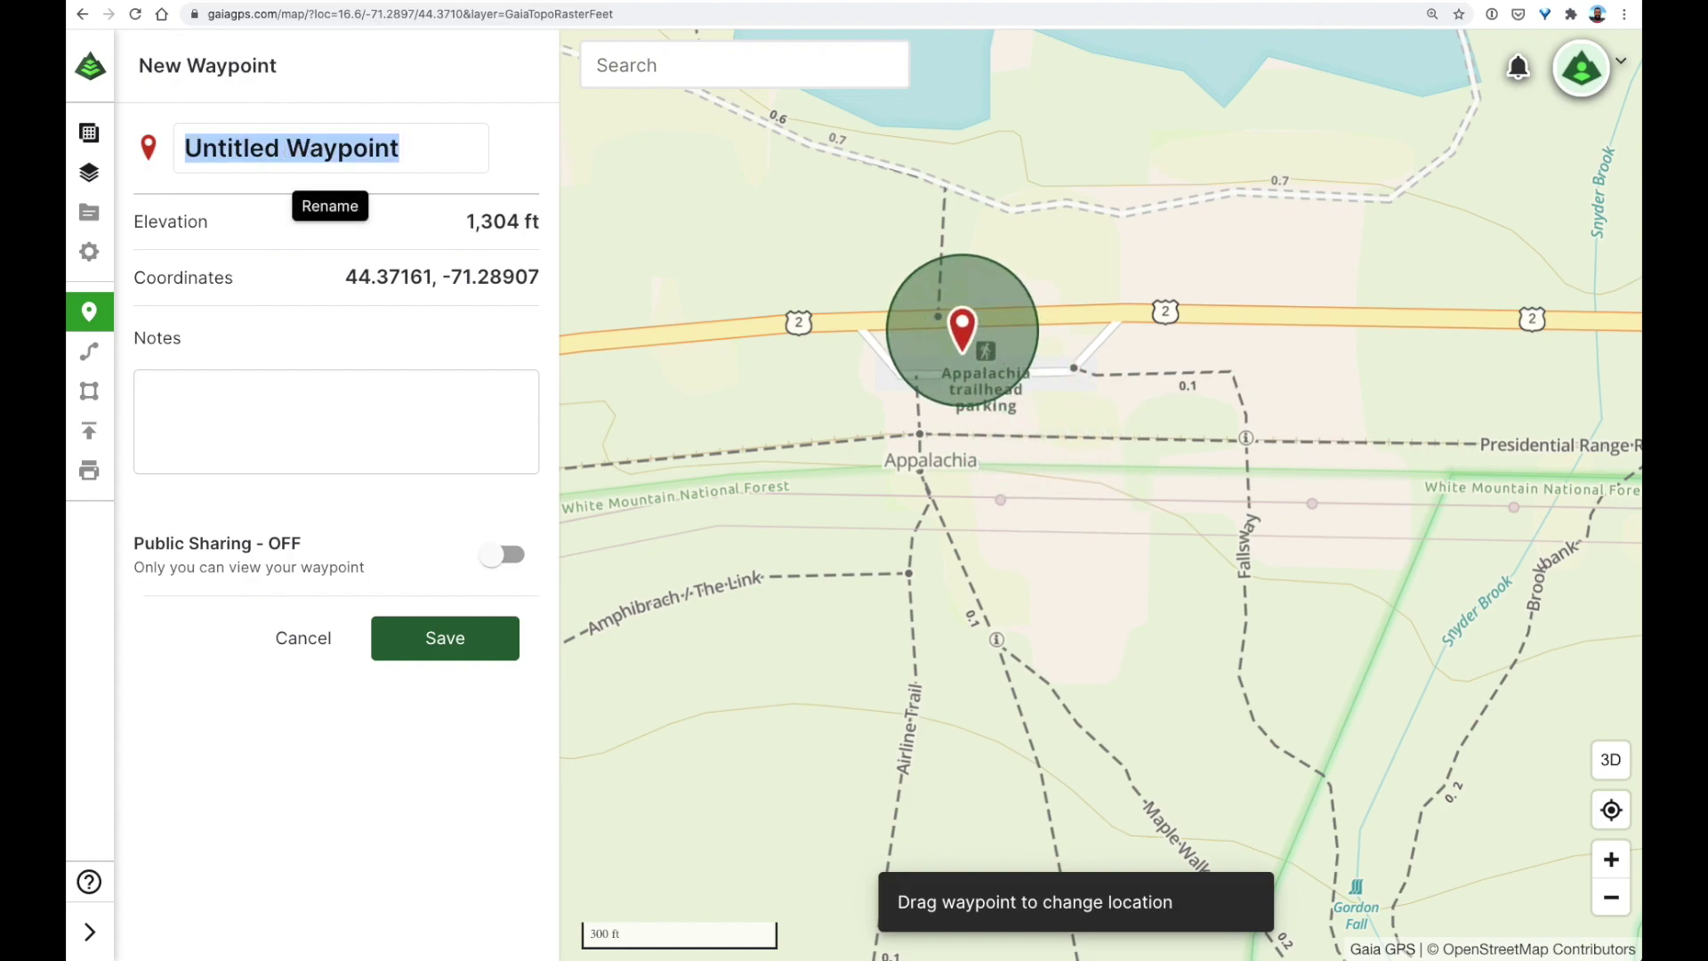
type("trailhead")
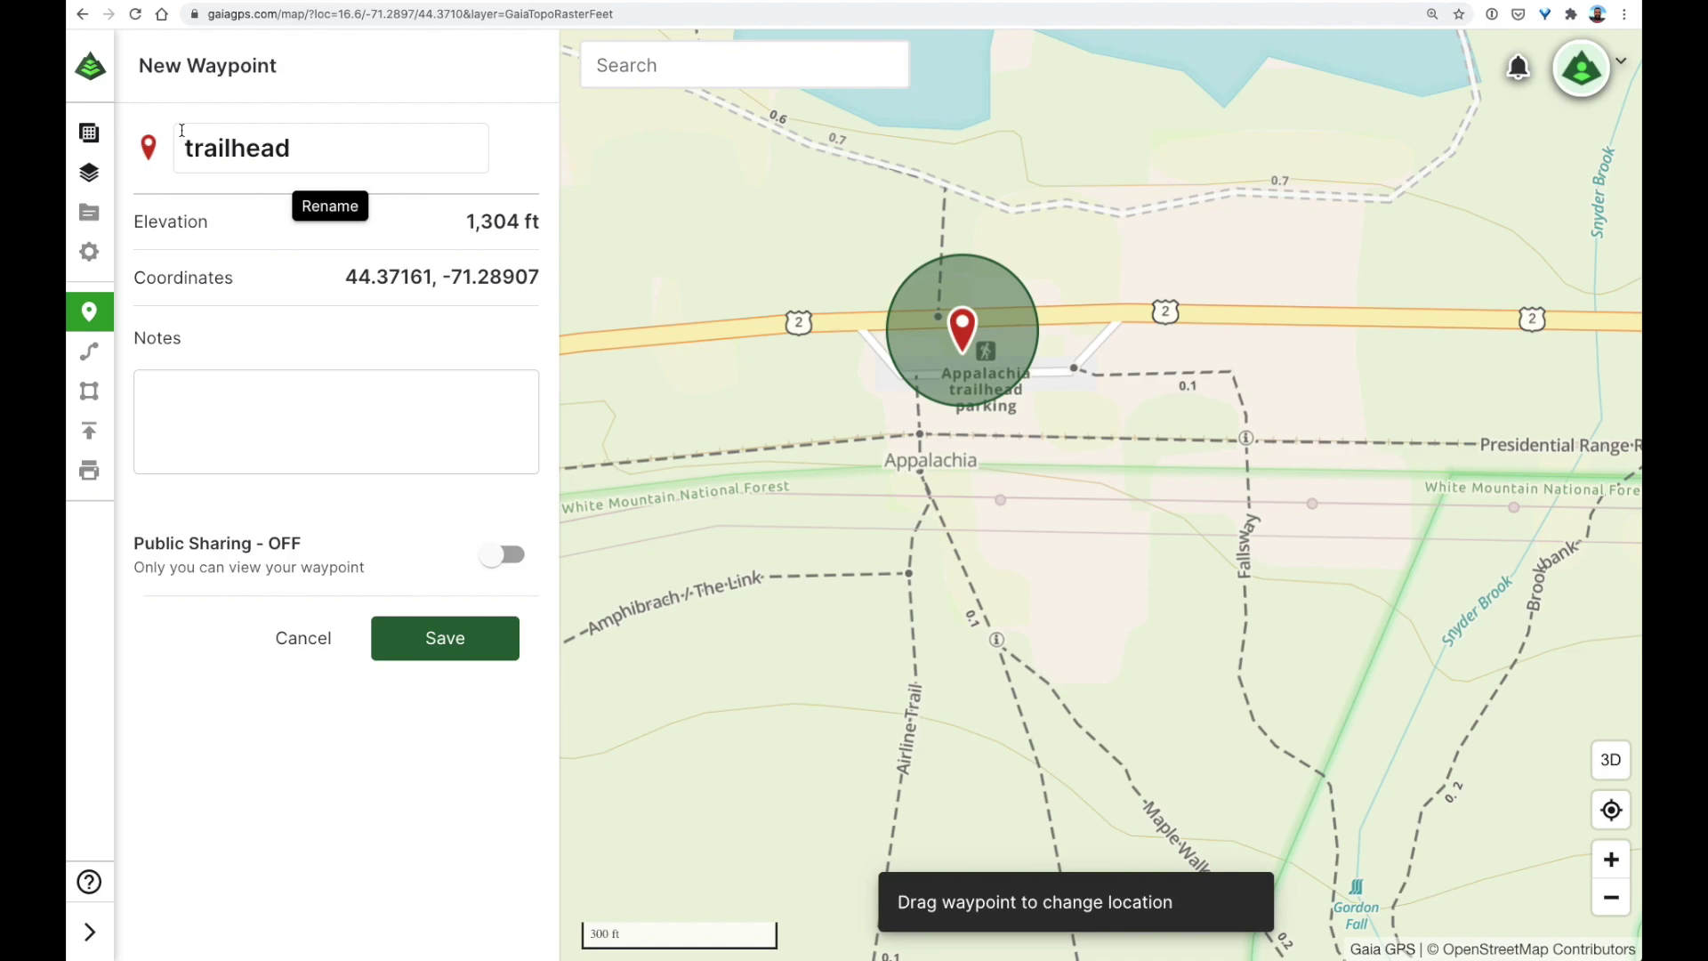
left_click(148, 147)
left_click(559, 79)
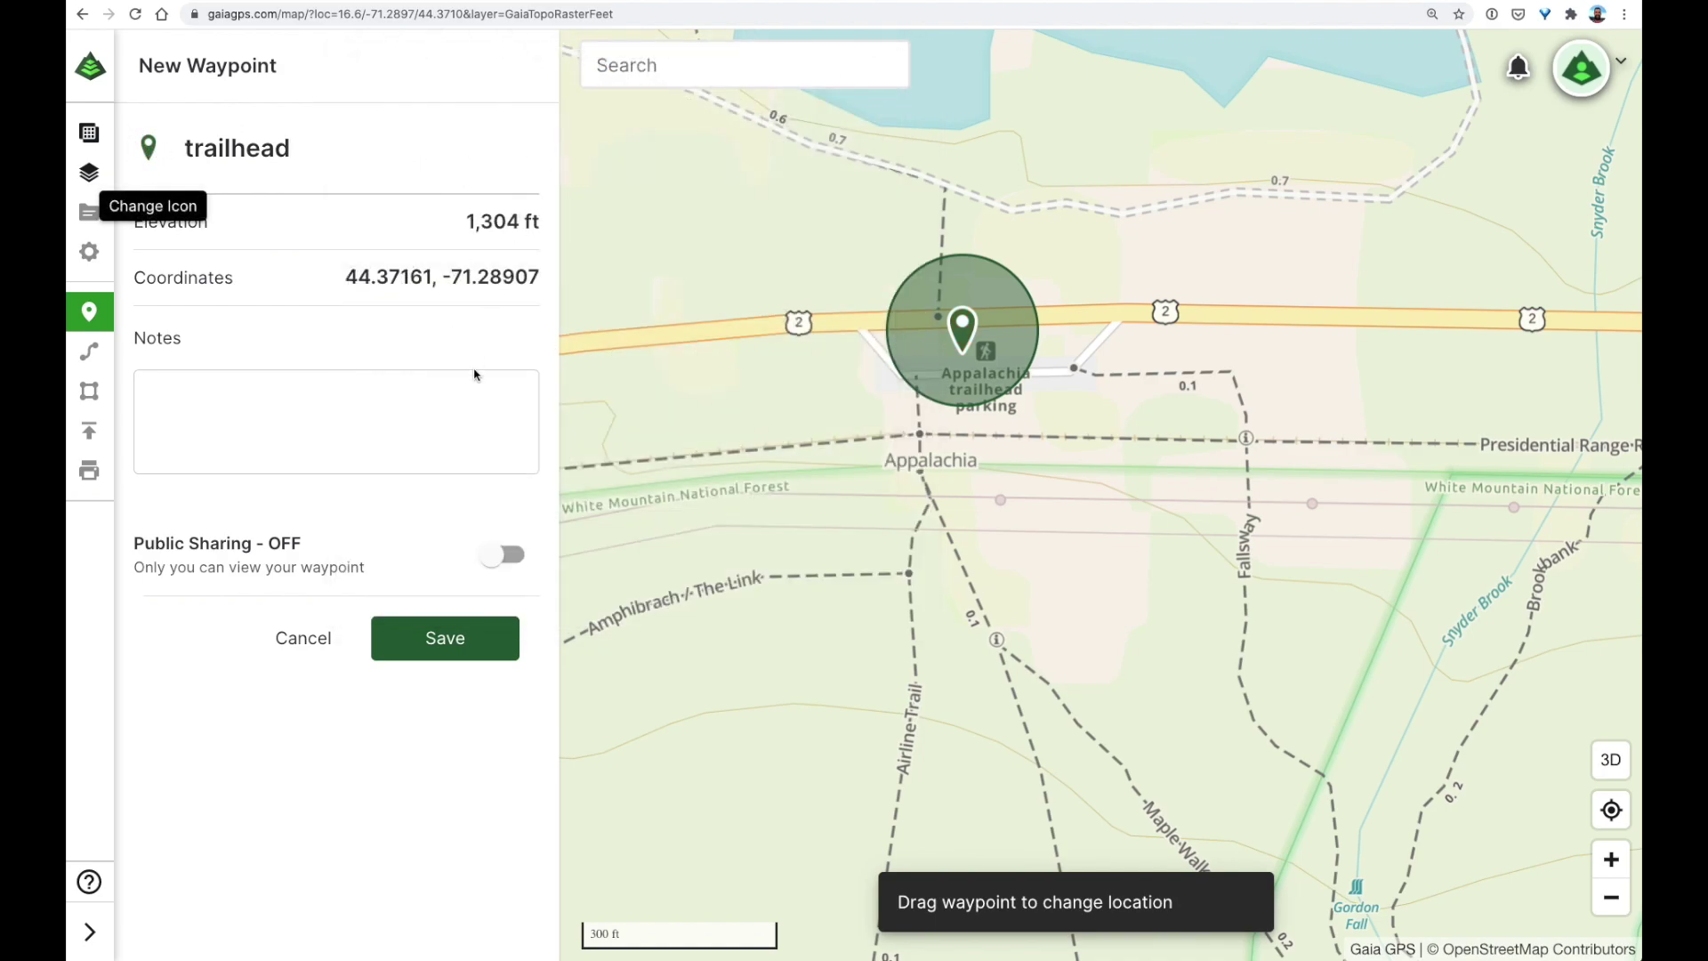
left_click(481, 653)
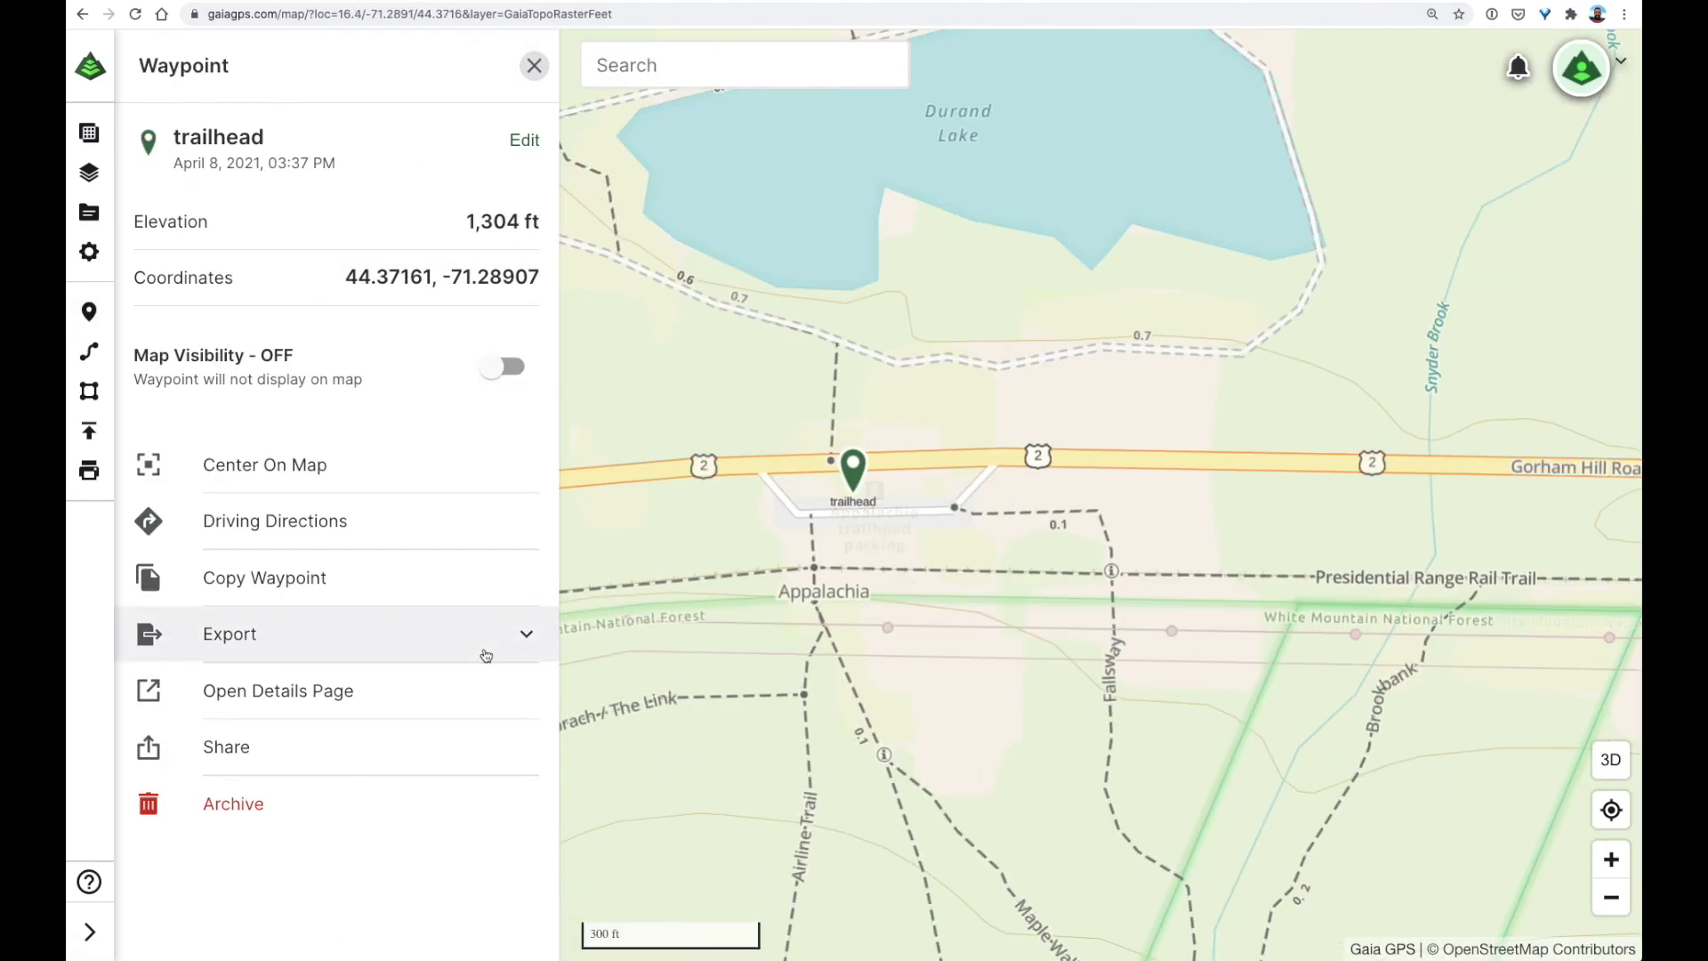
left_click(534, 66)
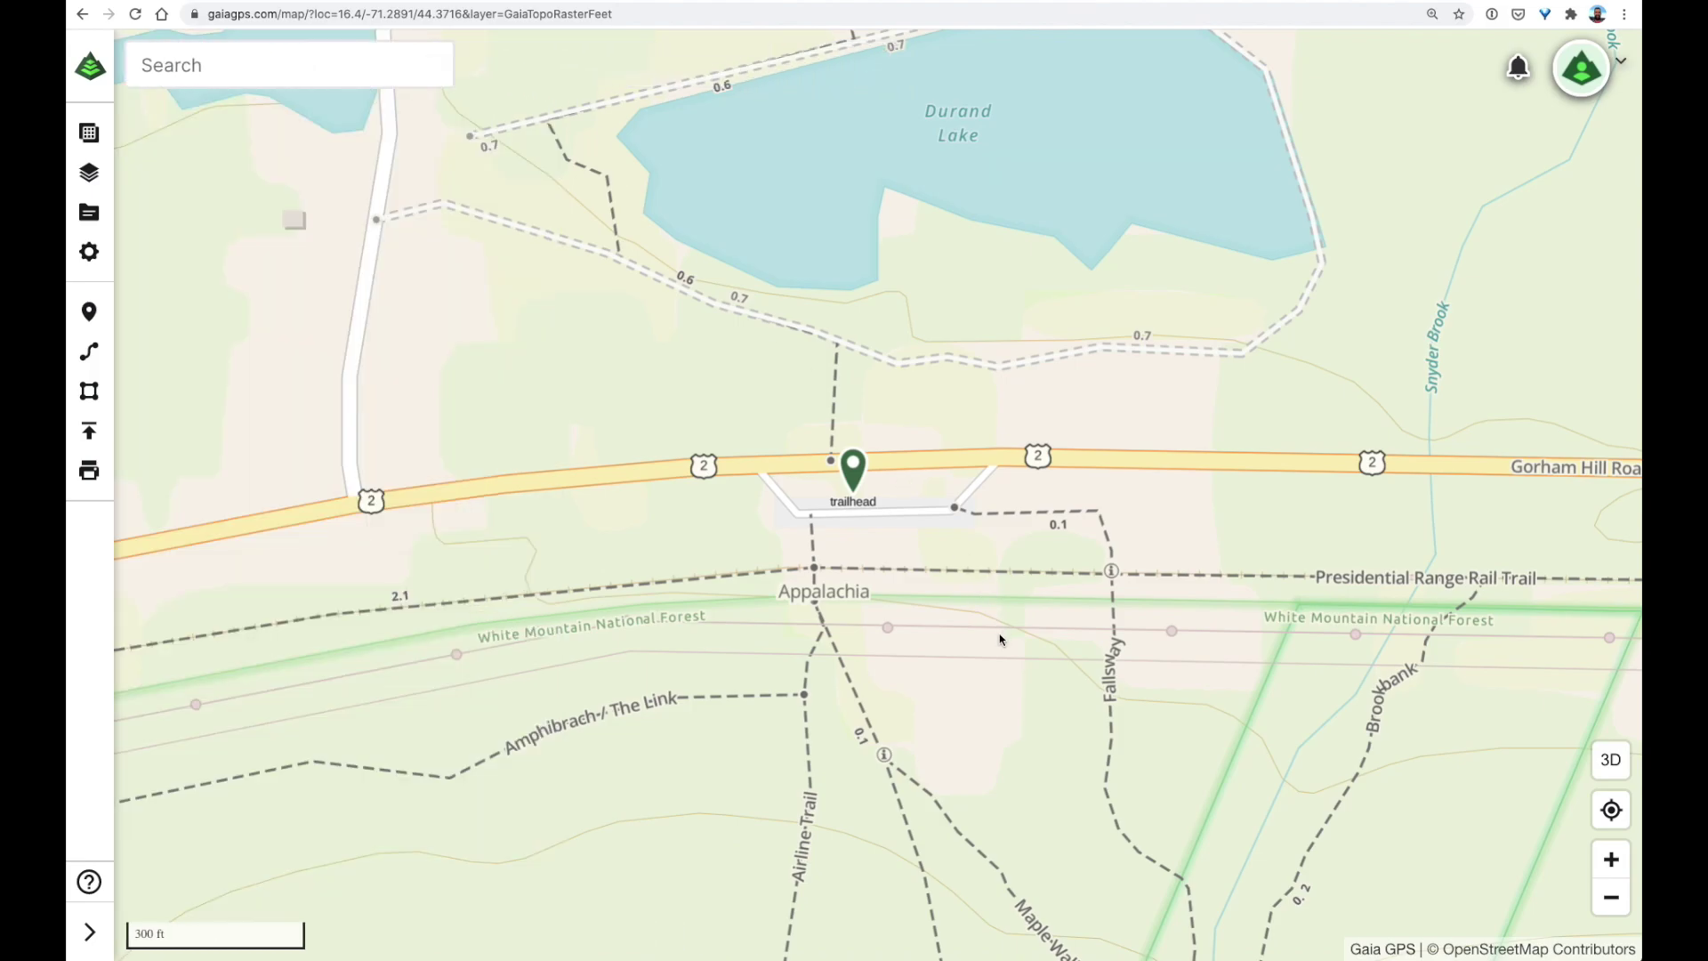
Step: Zoom out and pan so the trailhead sits near the top with Mt Madison below
scroll(999, 637, "down", 5)
left_click_drag(1053, 719, 866, 283)
scroll(904, 359, "down", 2)
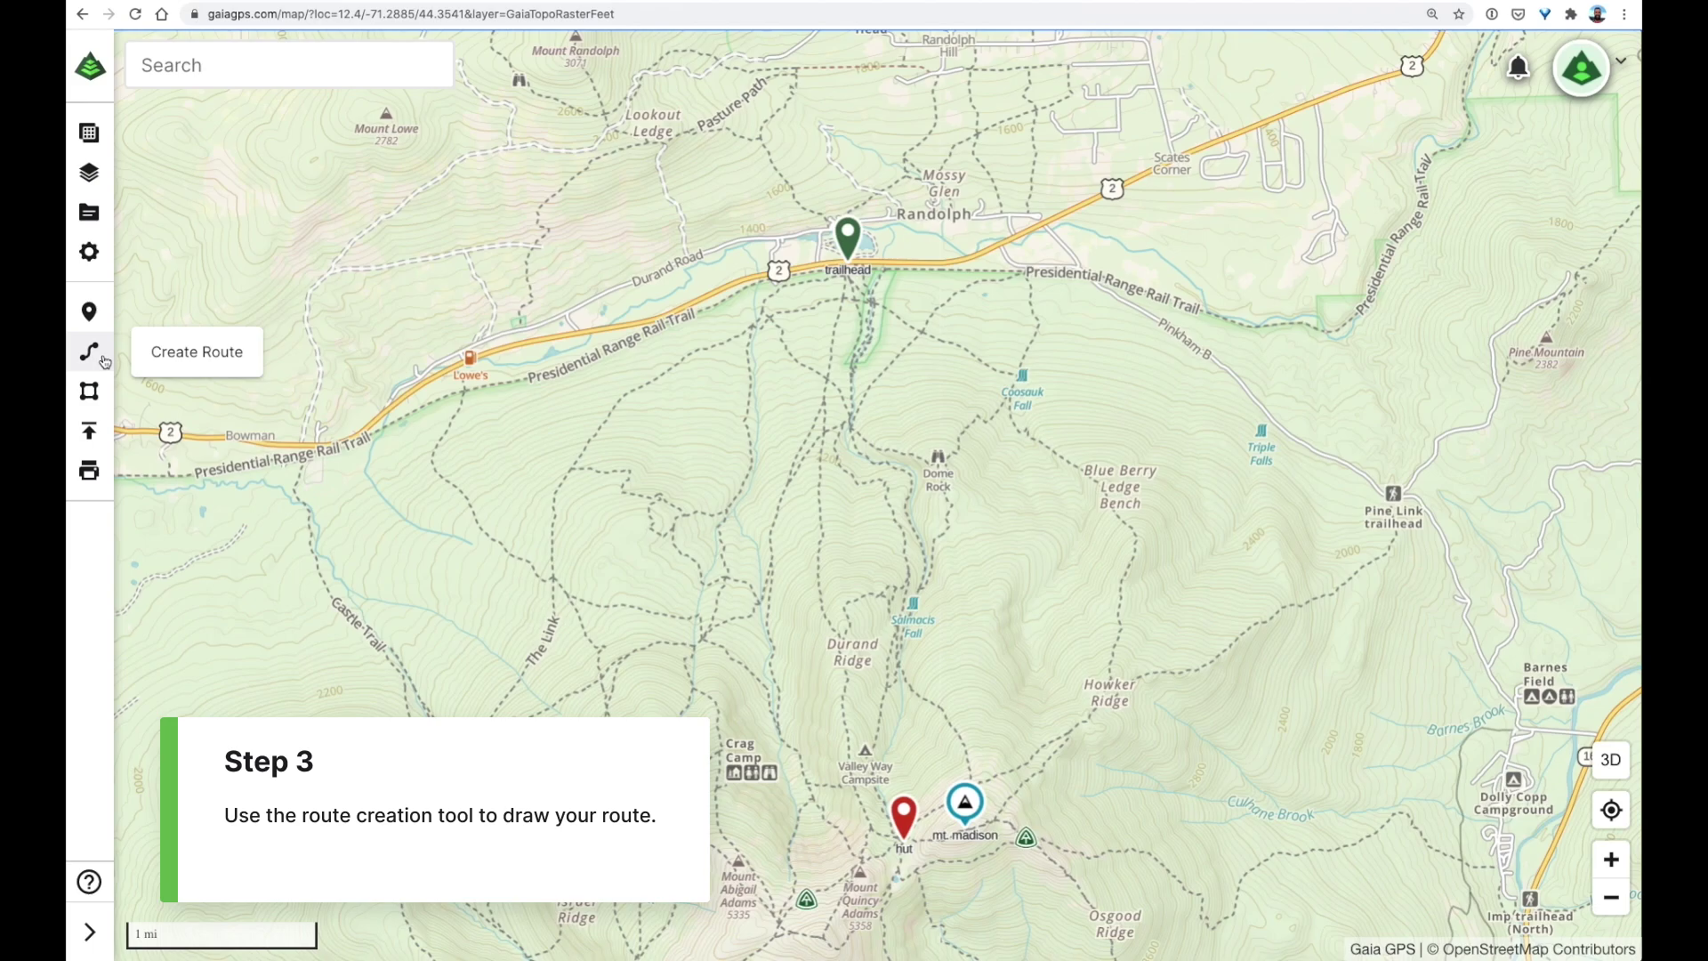
Step: Create a new route named 'madison hike' with Hiking routing mode
left_click(103, 354)
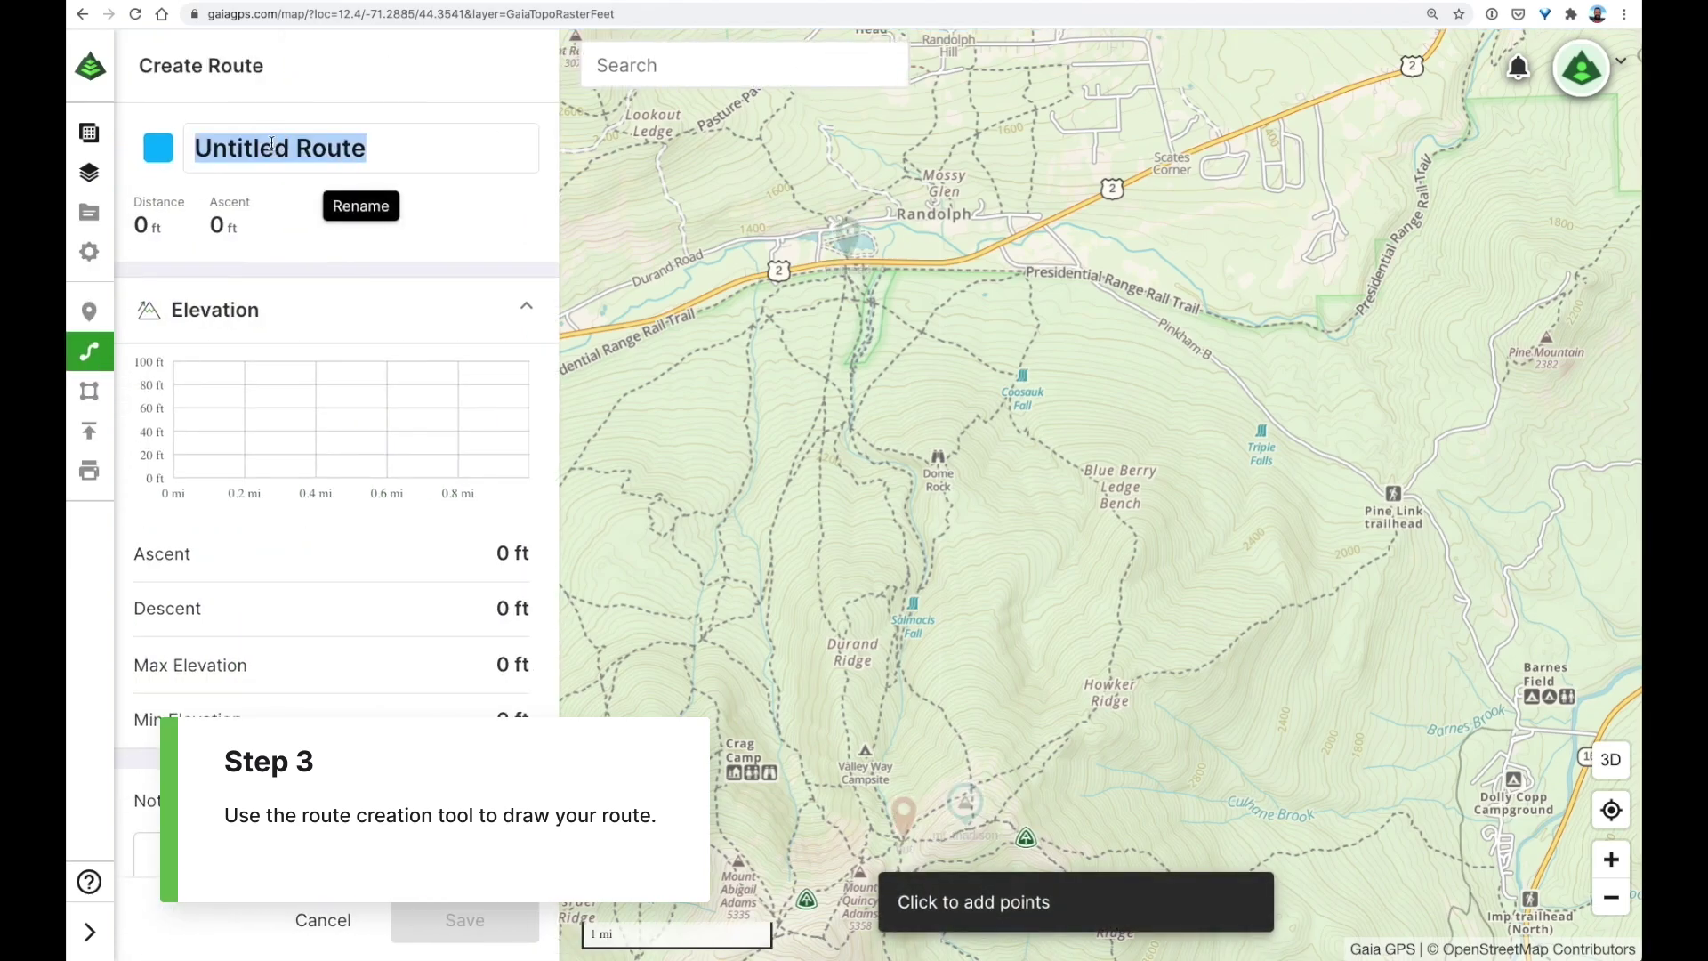
type("madison hike")
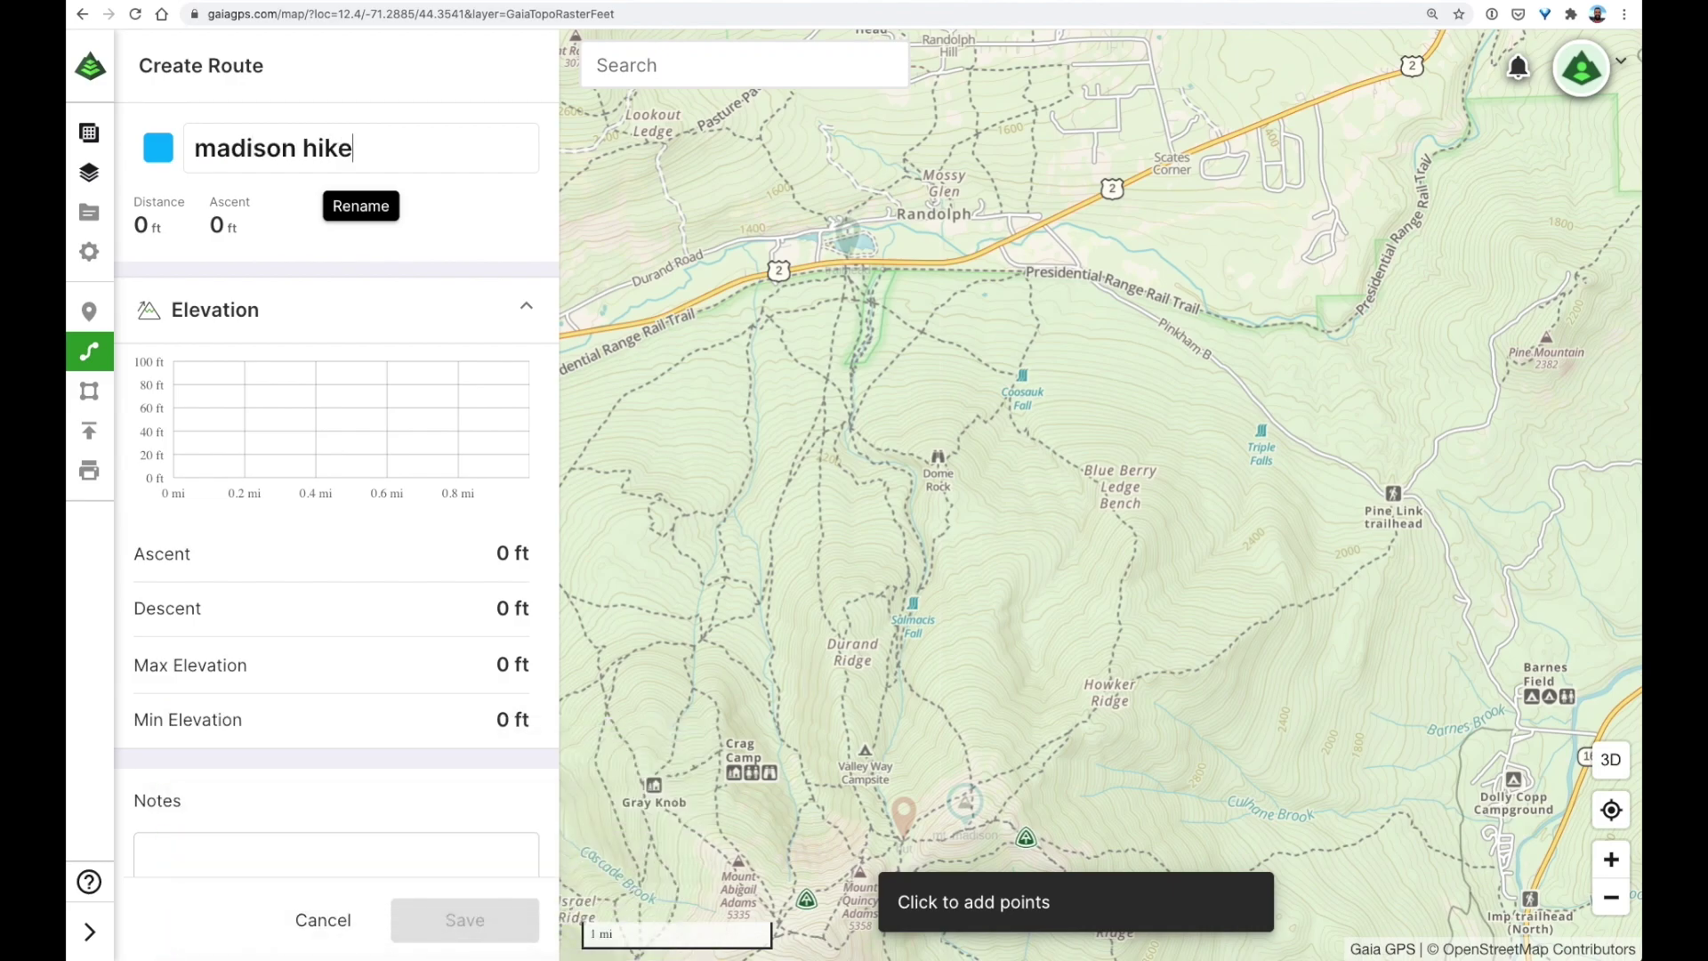
scroll(386, 580, "down", 3)
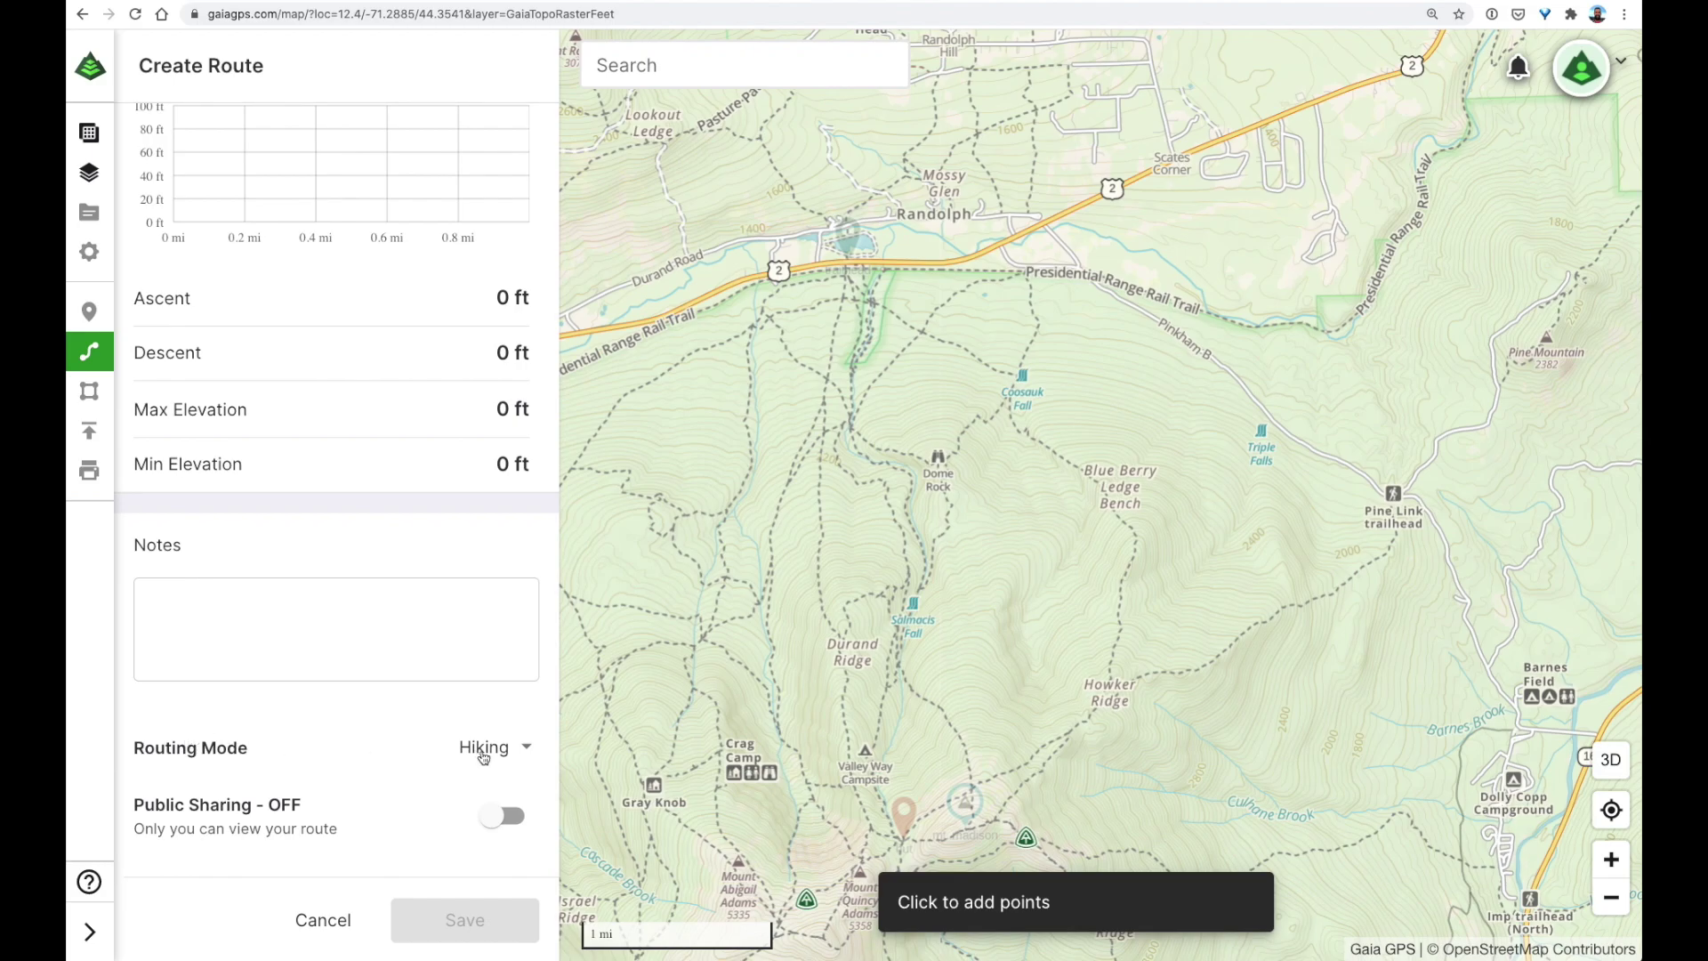
left_click(529, 751)
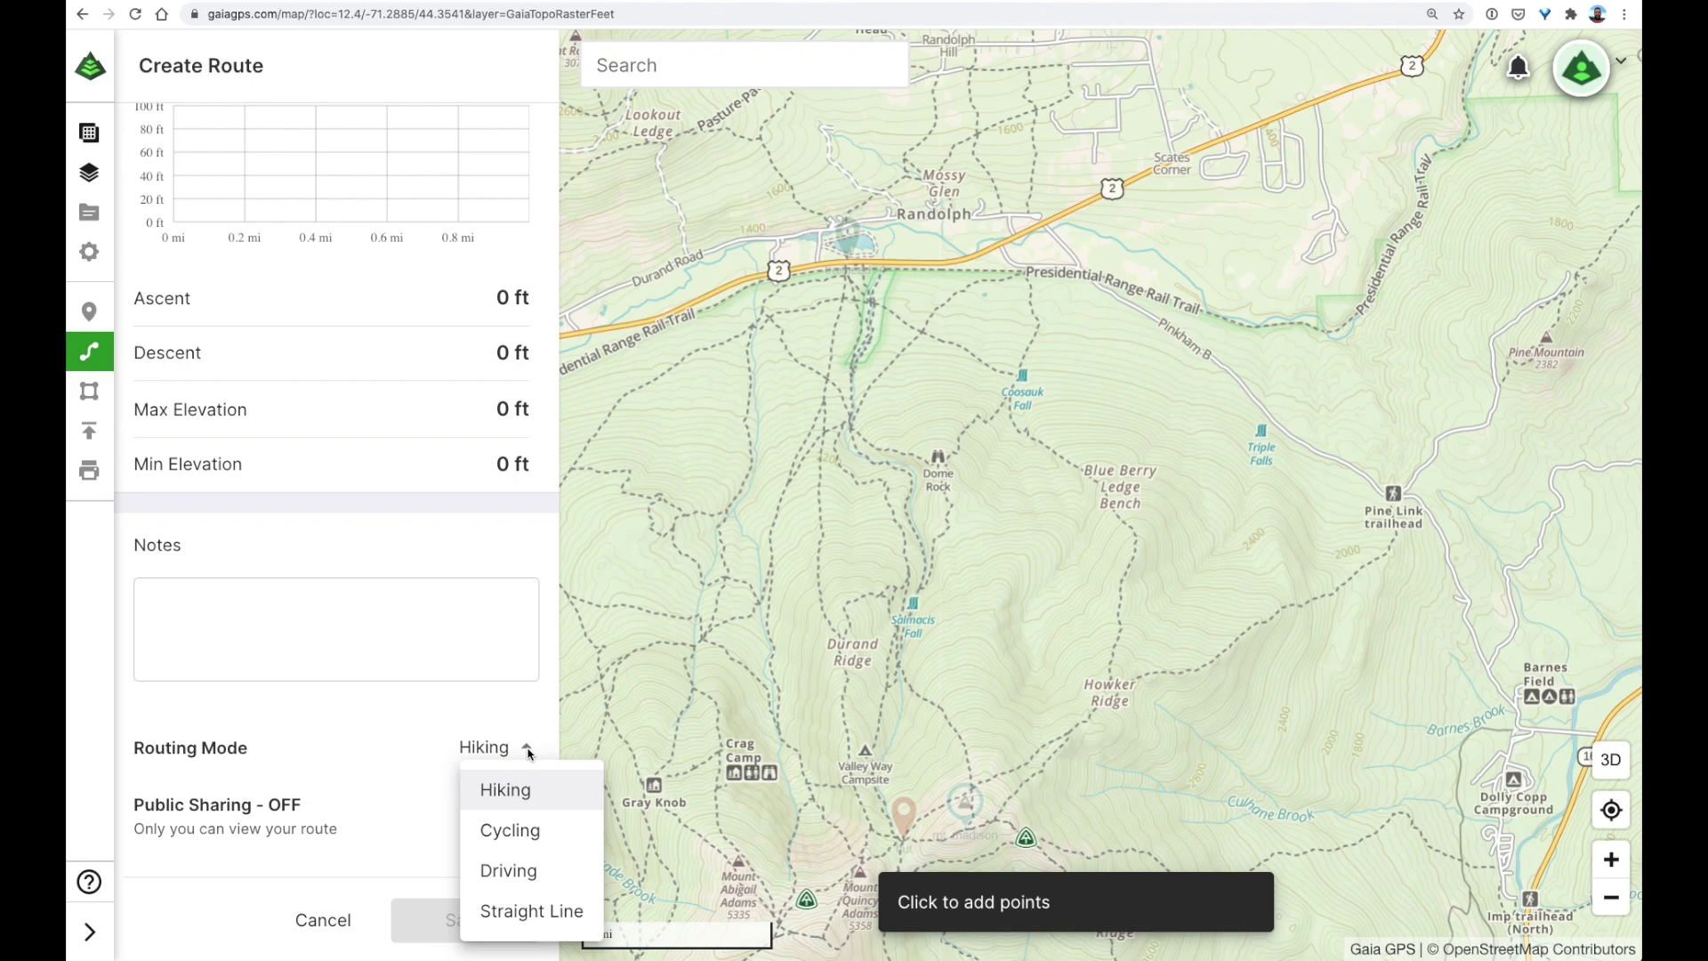
left_click(506, 805)
scroll(469, 369, "up", 3)
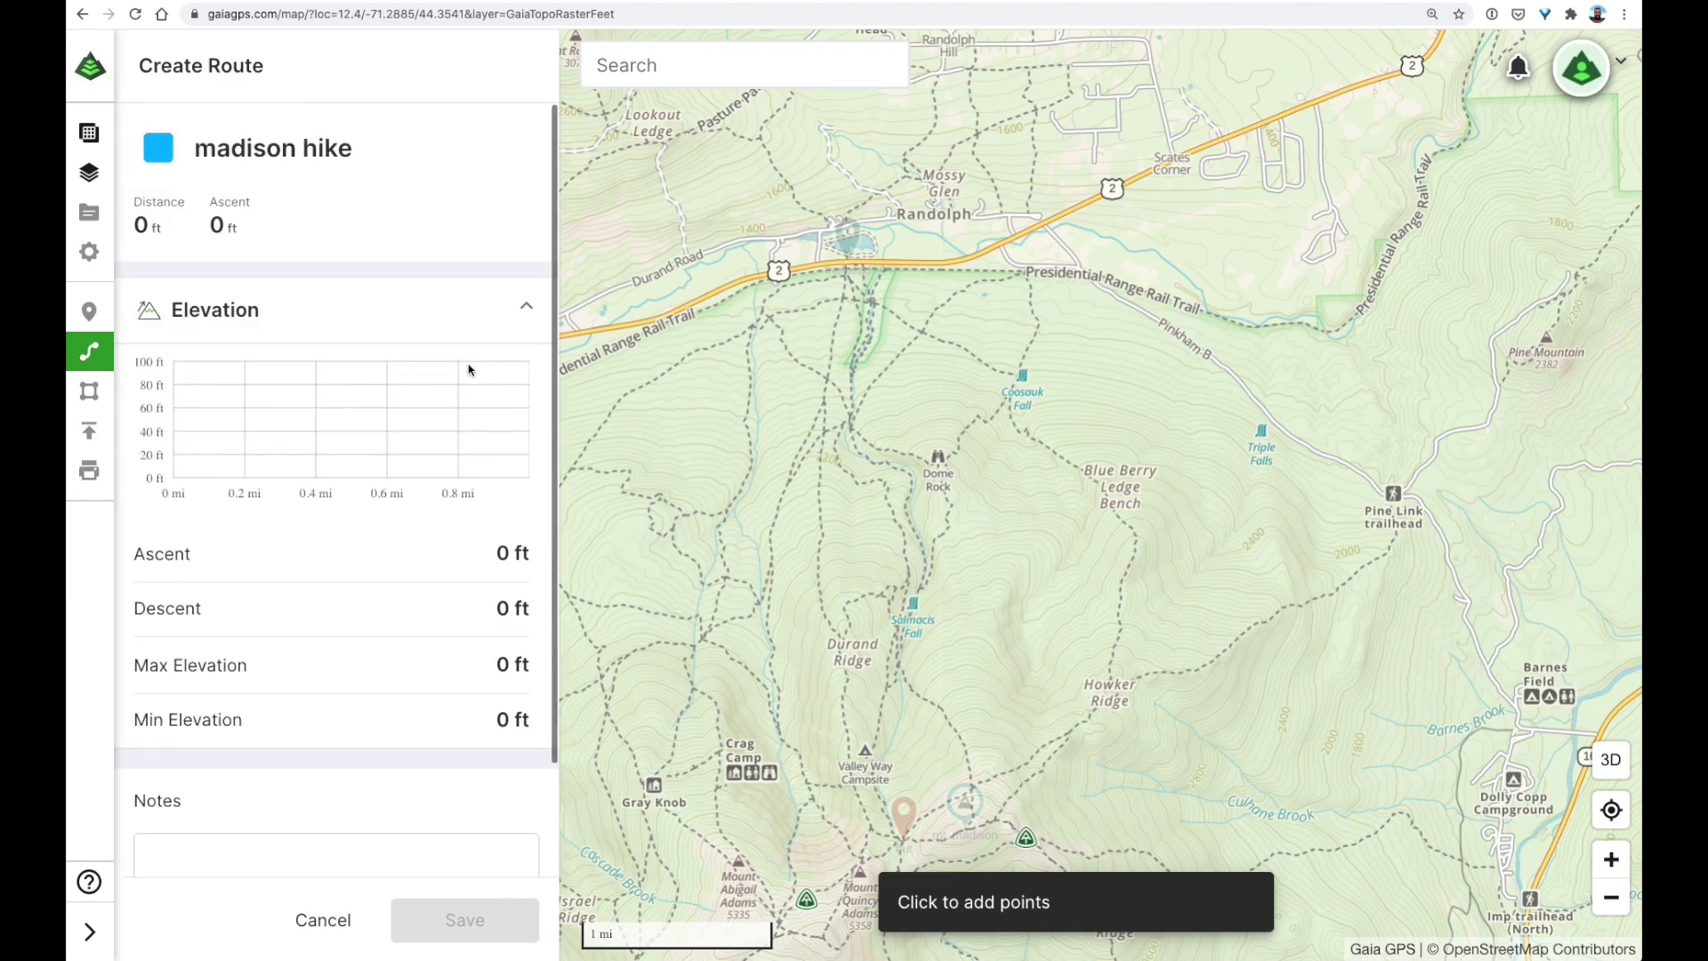
Step: Start the route at the Appalachia trailhead and add a point up Snyder Brook (0.95 mi)
scroll(849, 270, "up", 8)
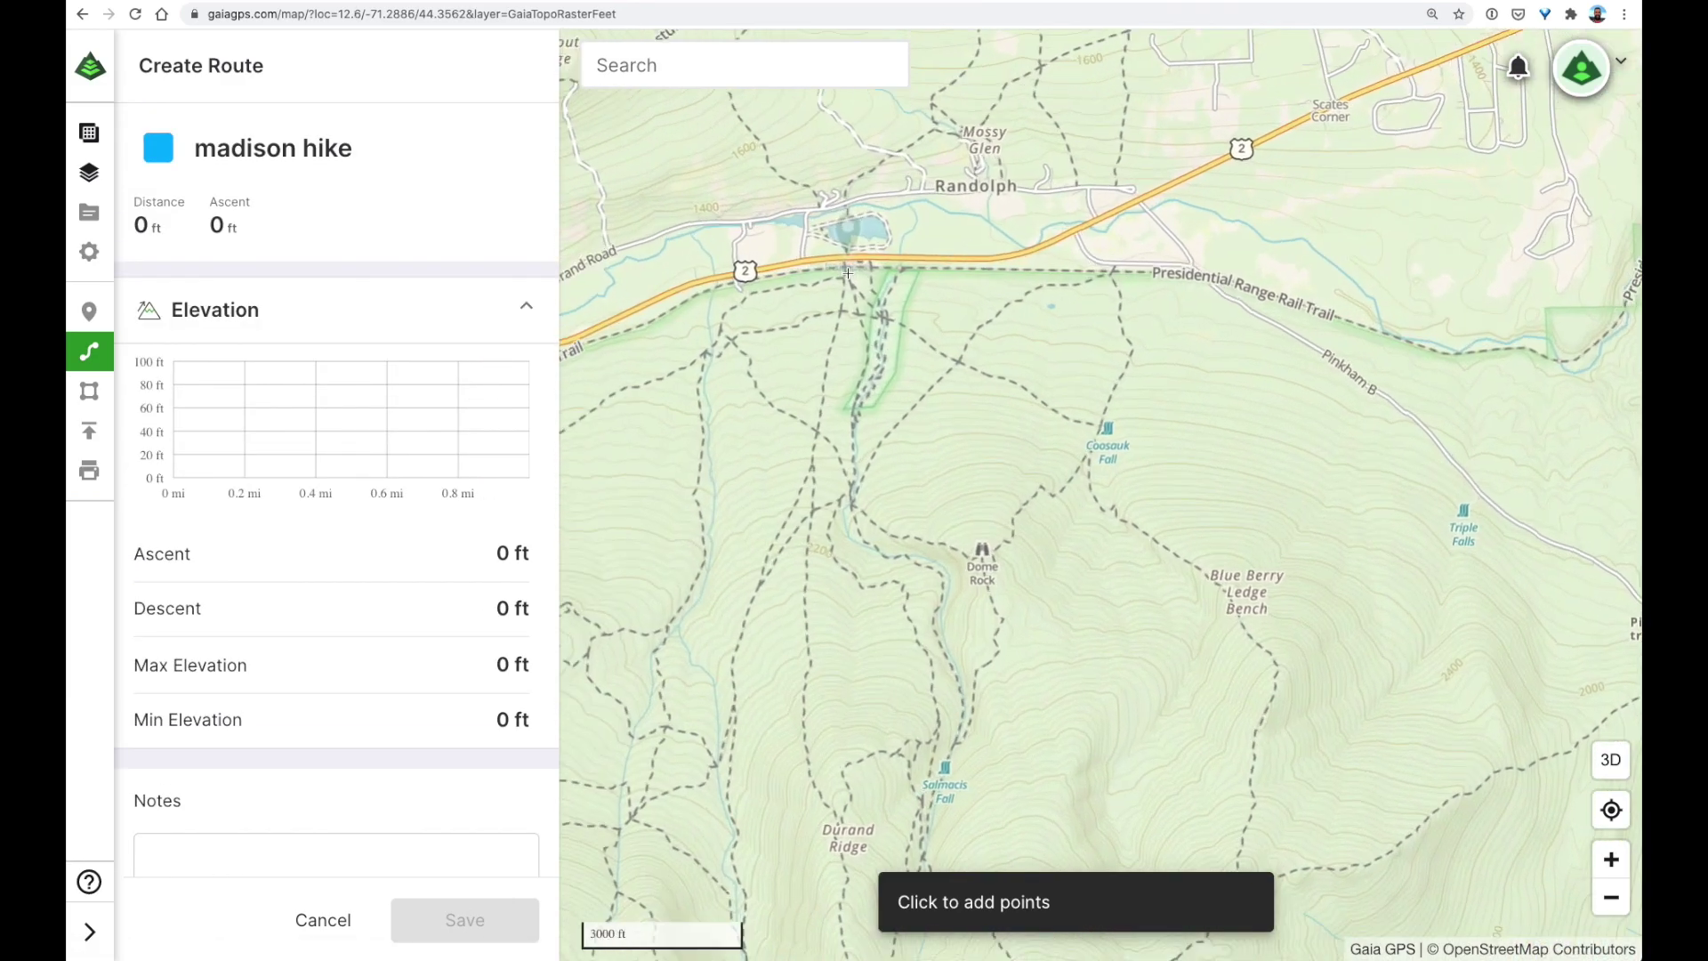
left_click_drag(849, 274, 945, 324)
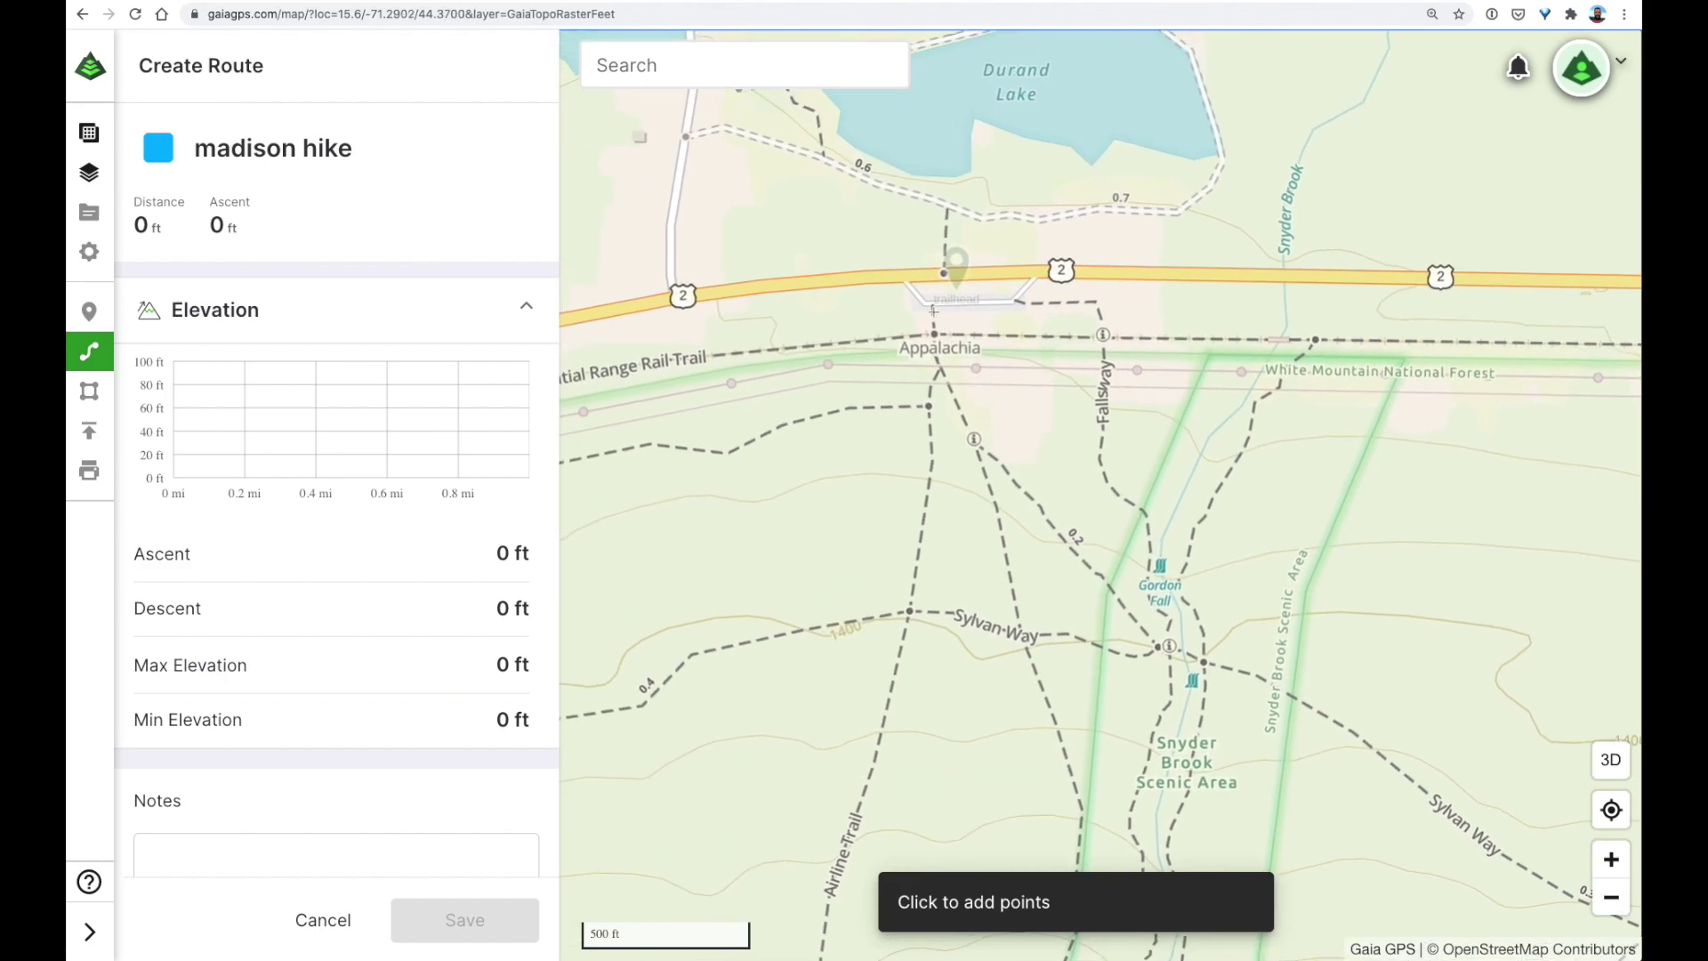
left_click(933, 310)
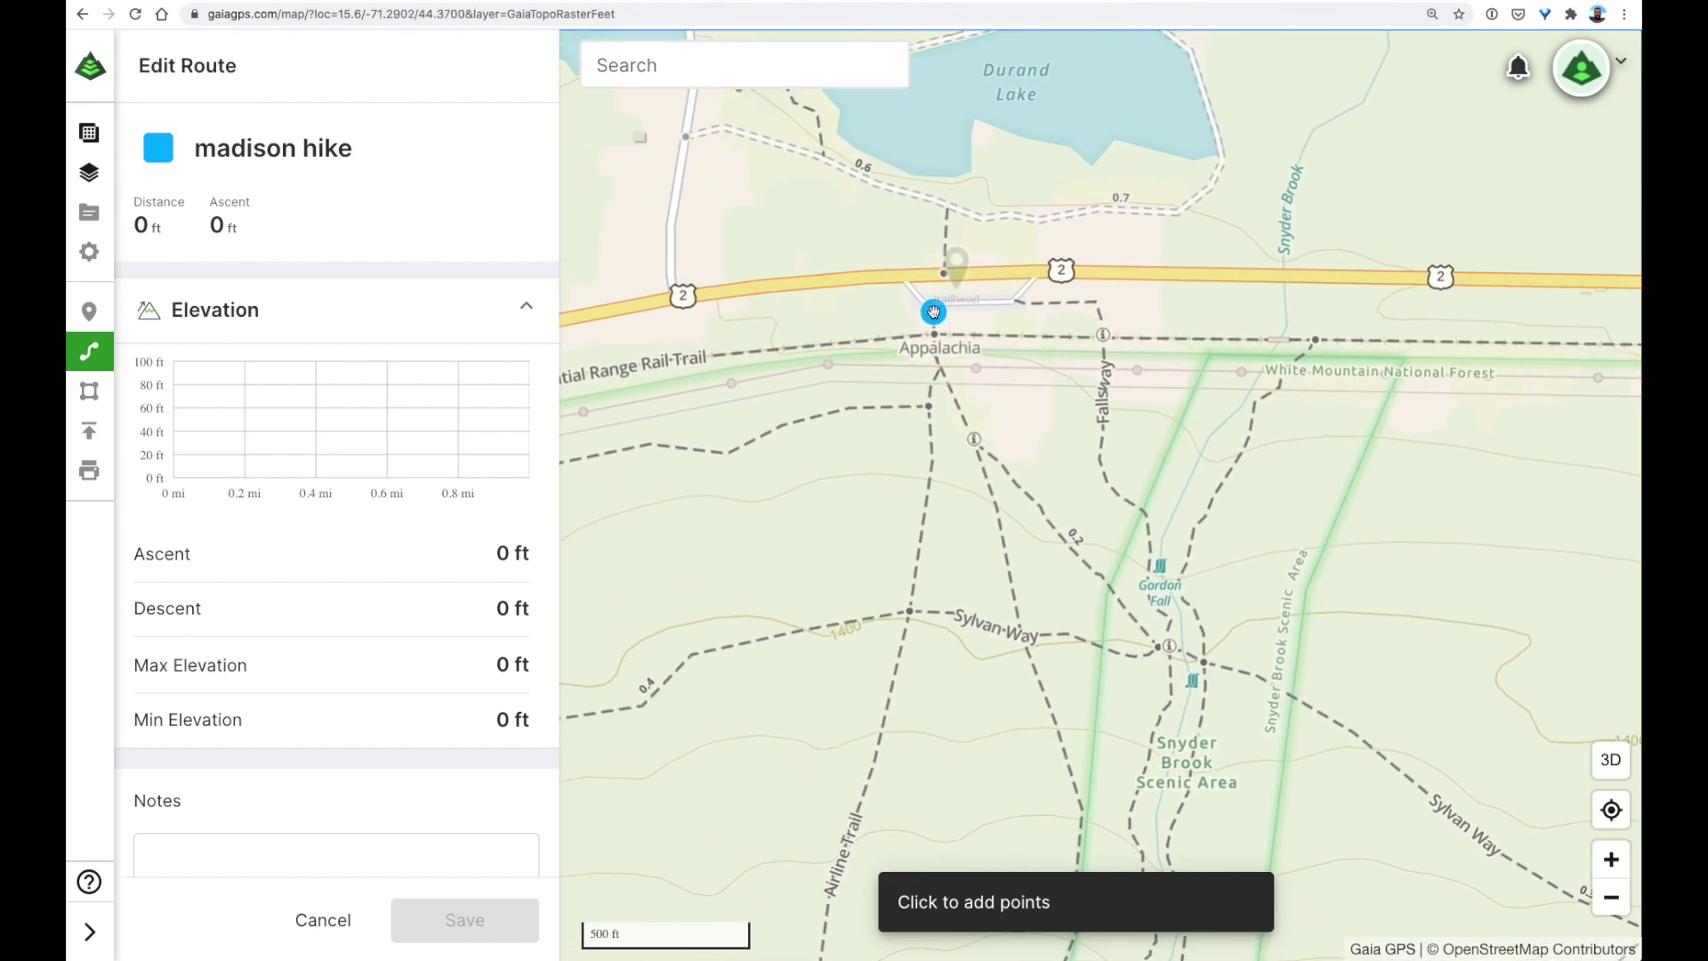
scroll(1032, 516, "down", 3)
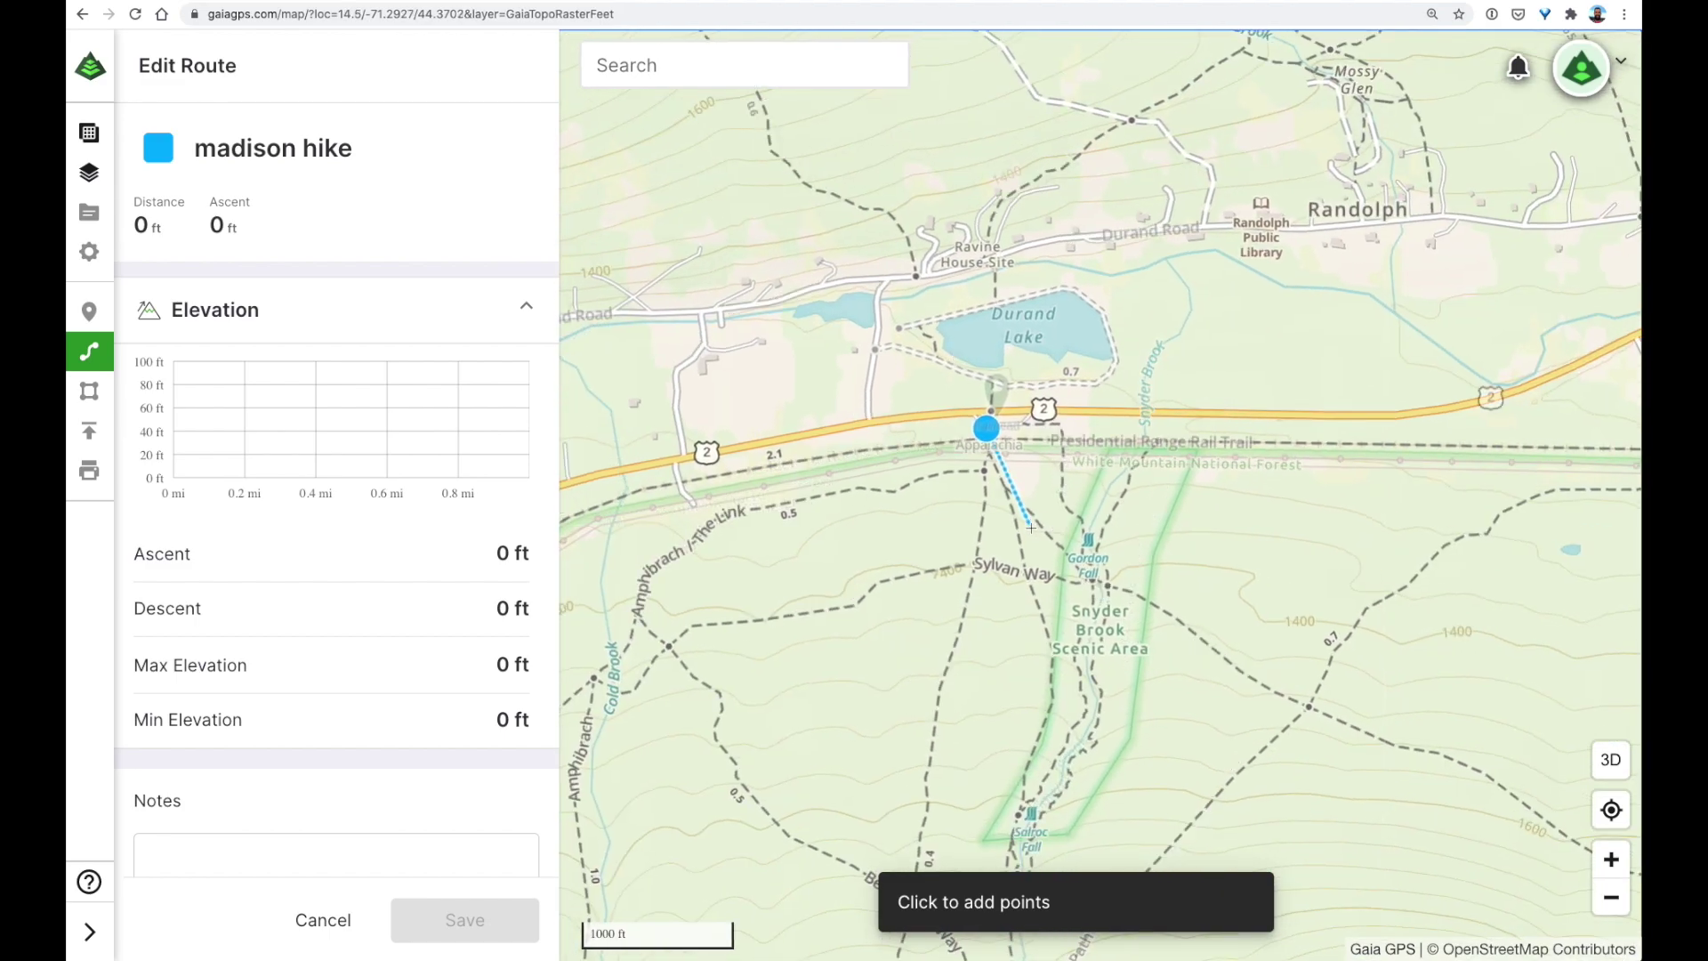
scroll(1056, 583, "down", 1)
left_click_drag(1056, 583, 1065, 408)
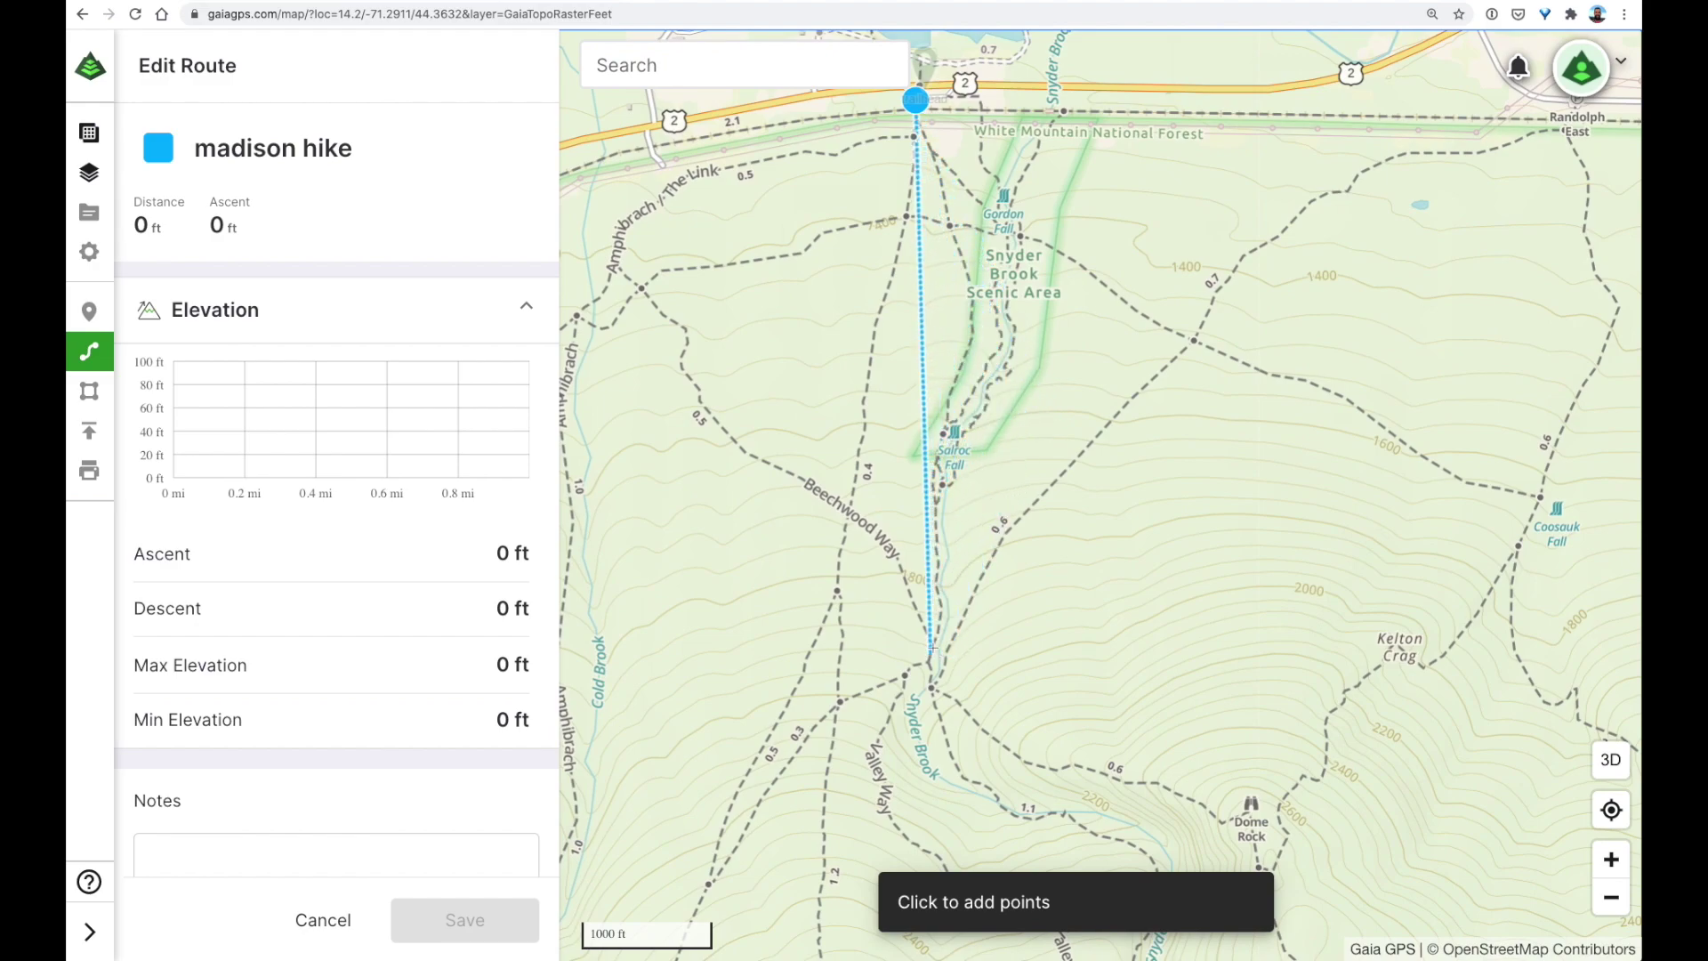
left_click(934, 639)
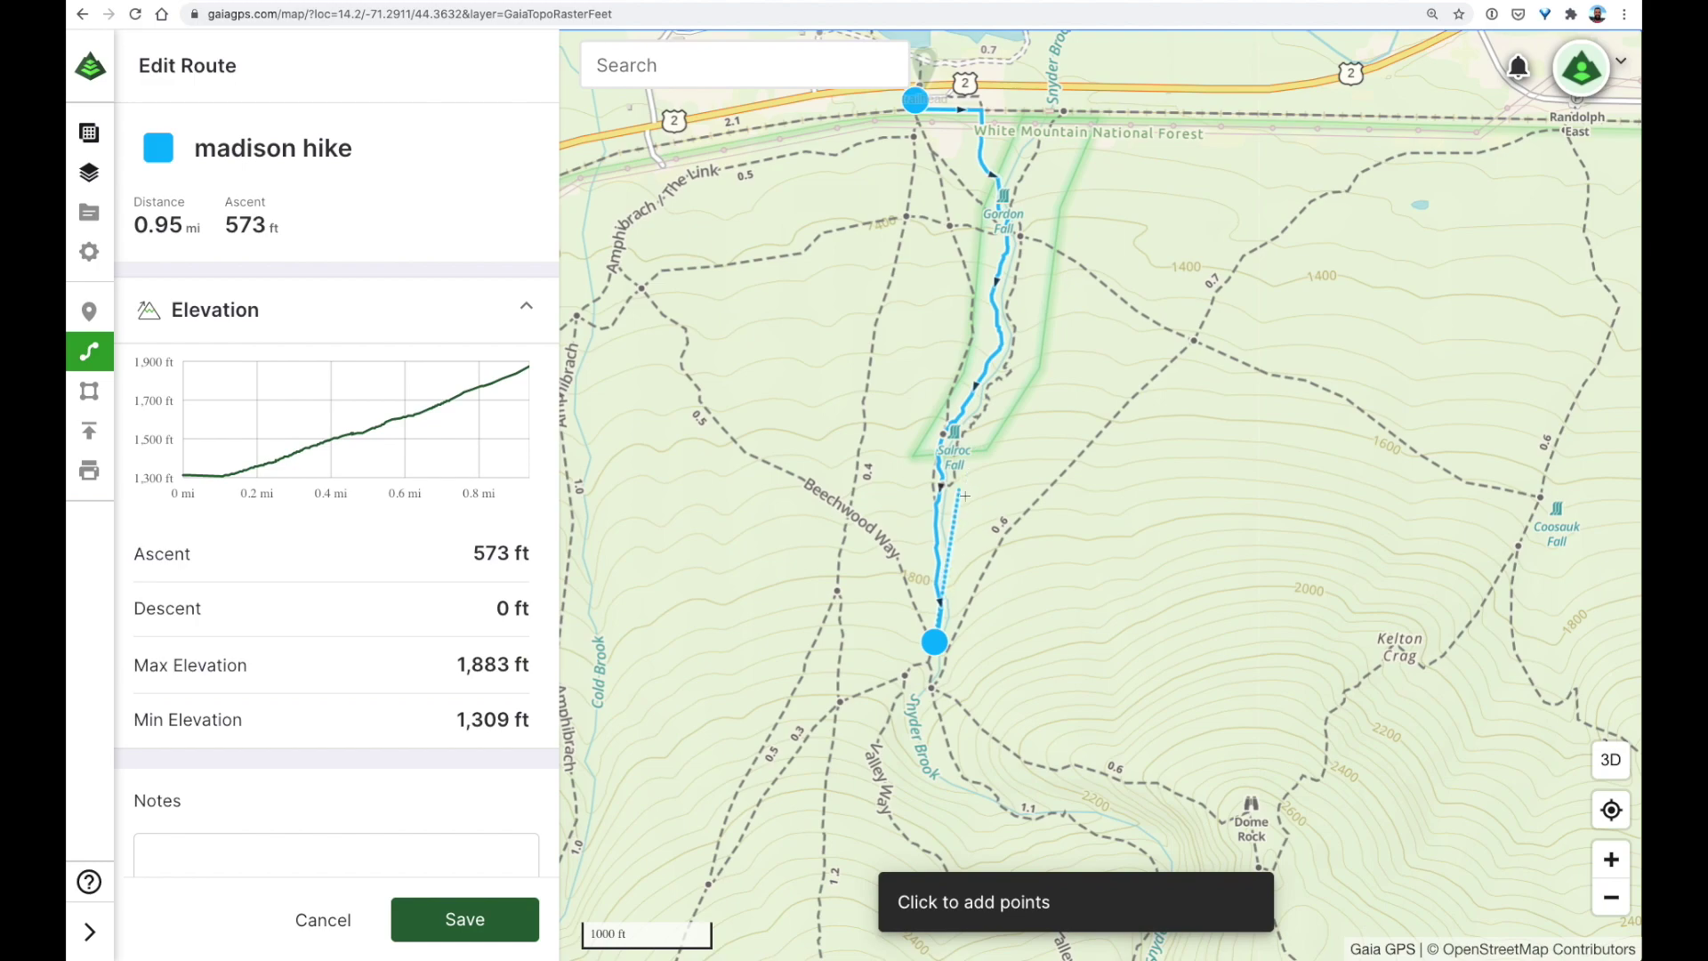
left_click_drag(1033, 602, 1018, 157)
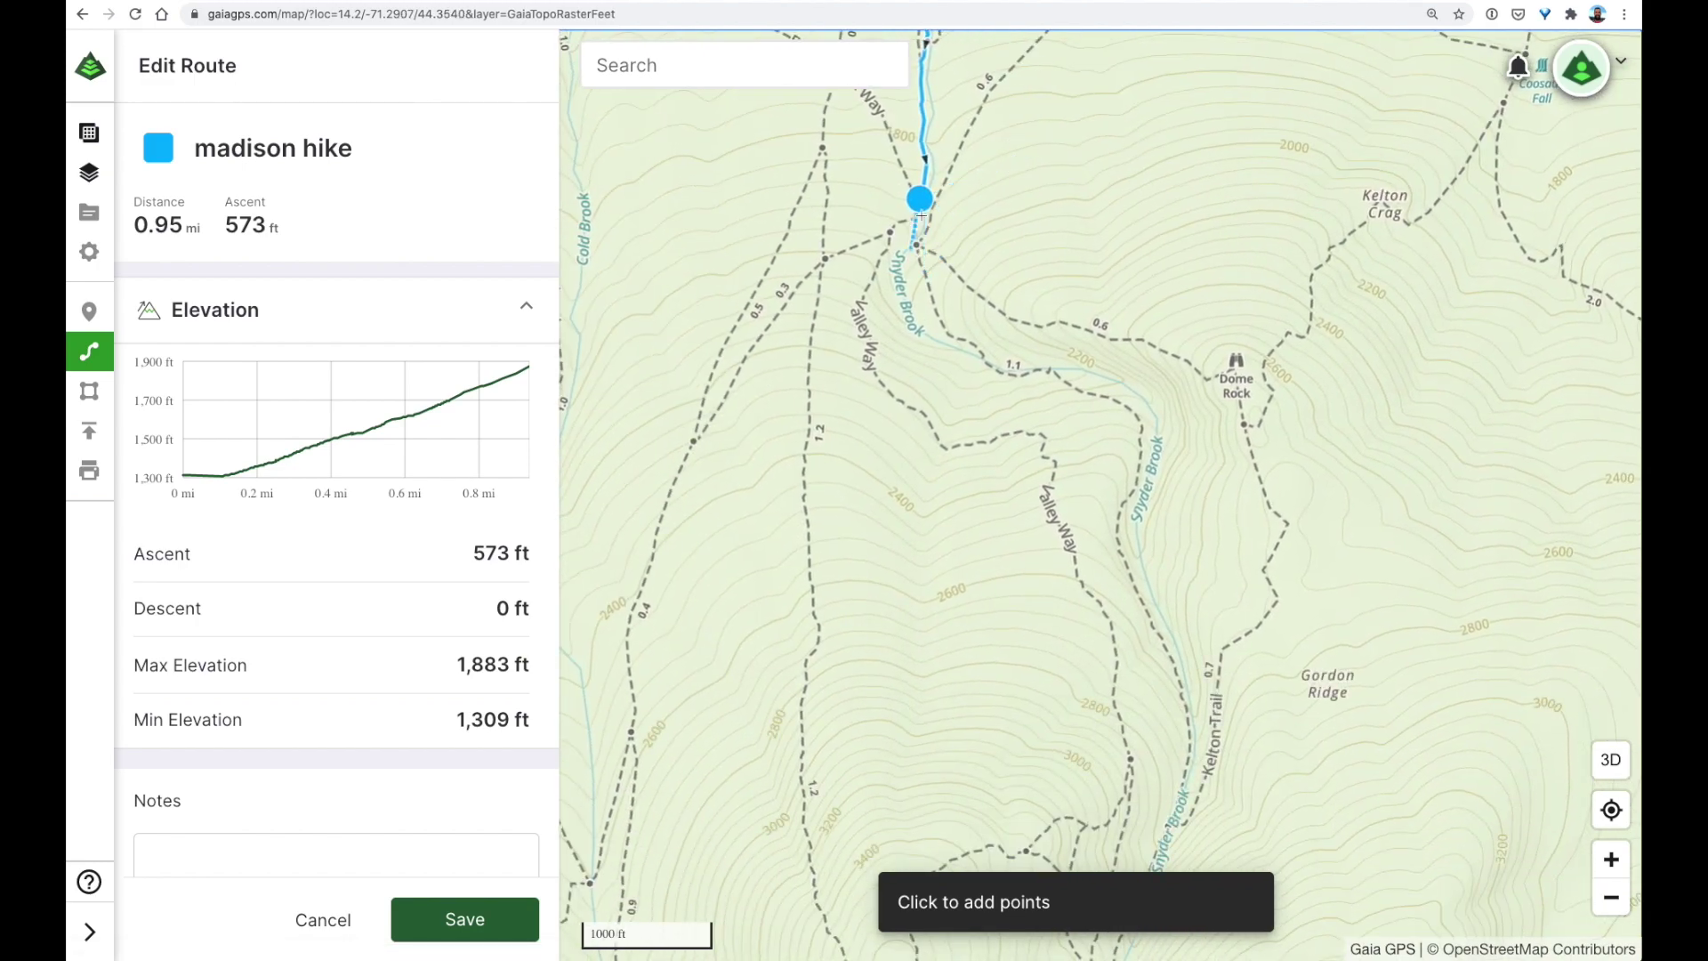
Step: Add route points further up Valley Way and onto the ridge
left_click(1103, 608)
left_click_drag(1153, 704, 804, 325)
left_click(969, 420)
scroll(797, 377, "up", 3)
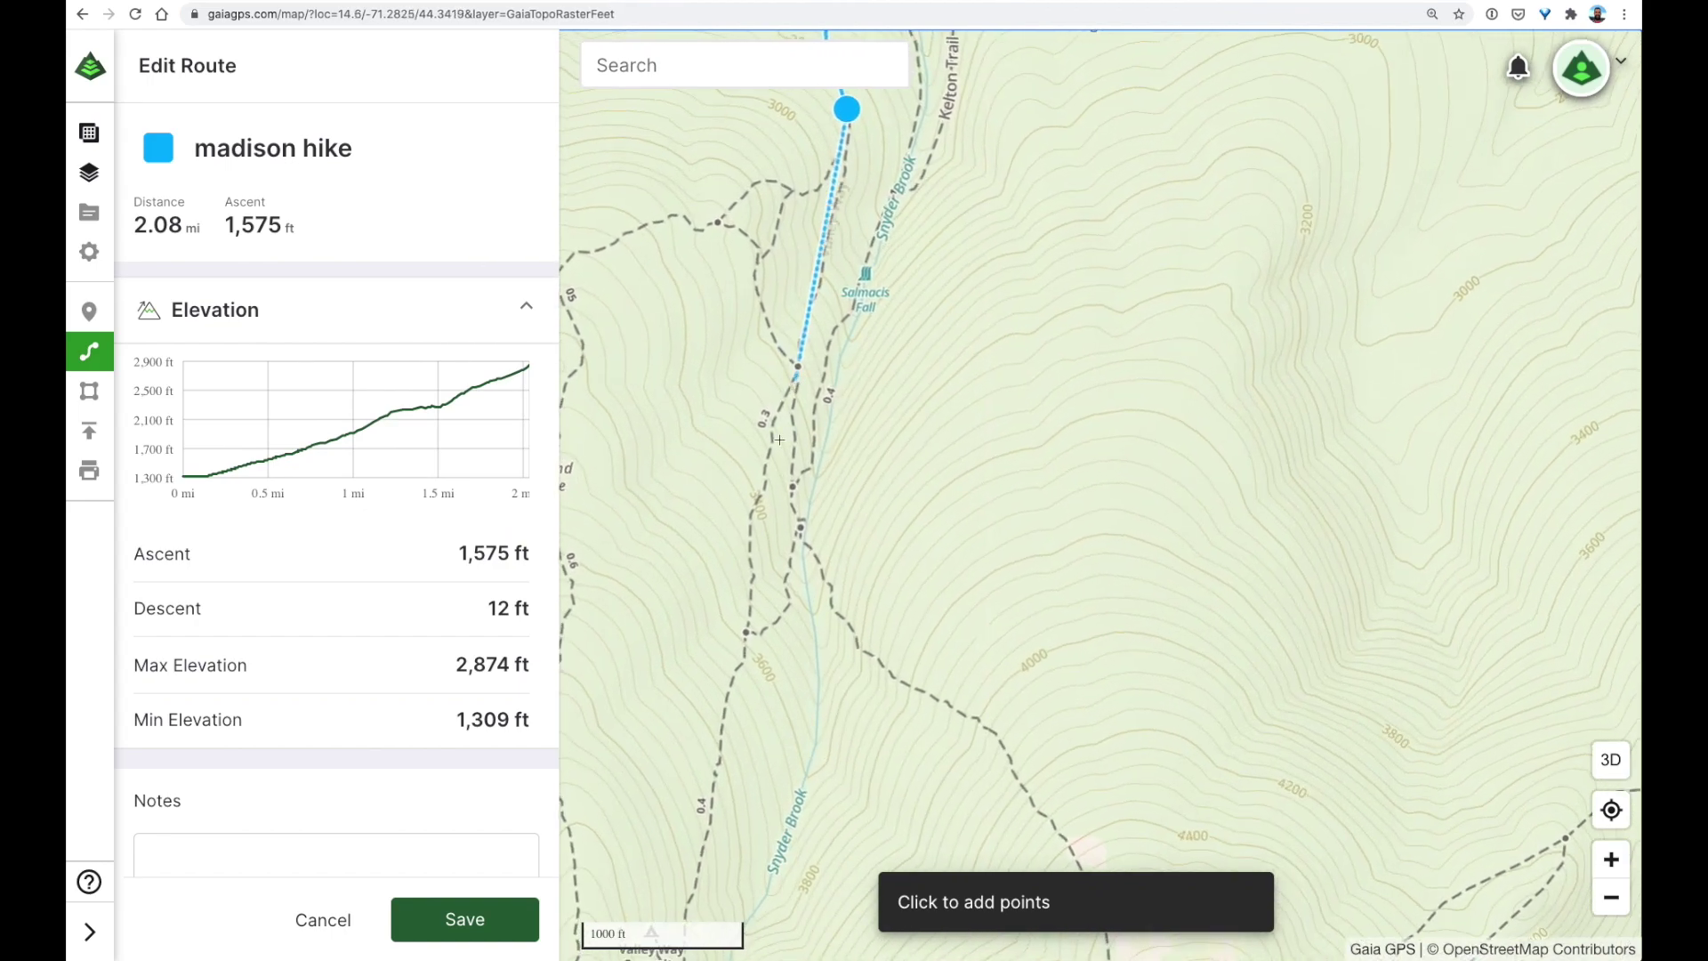
left_click(762, 489)
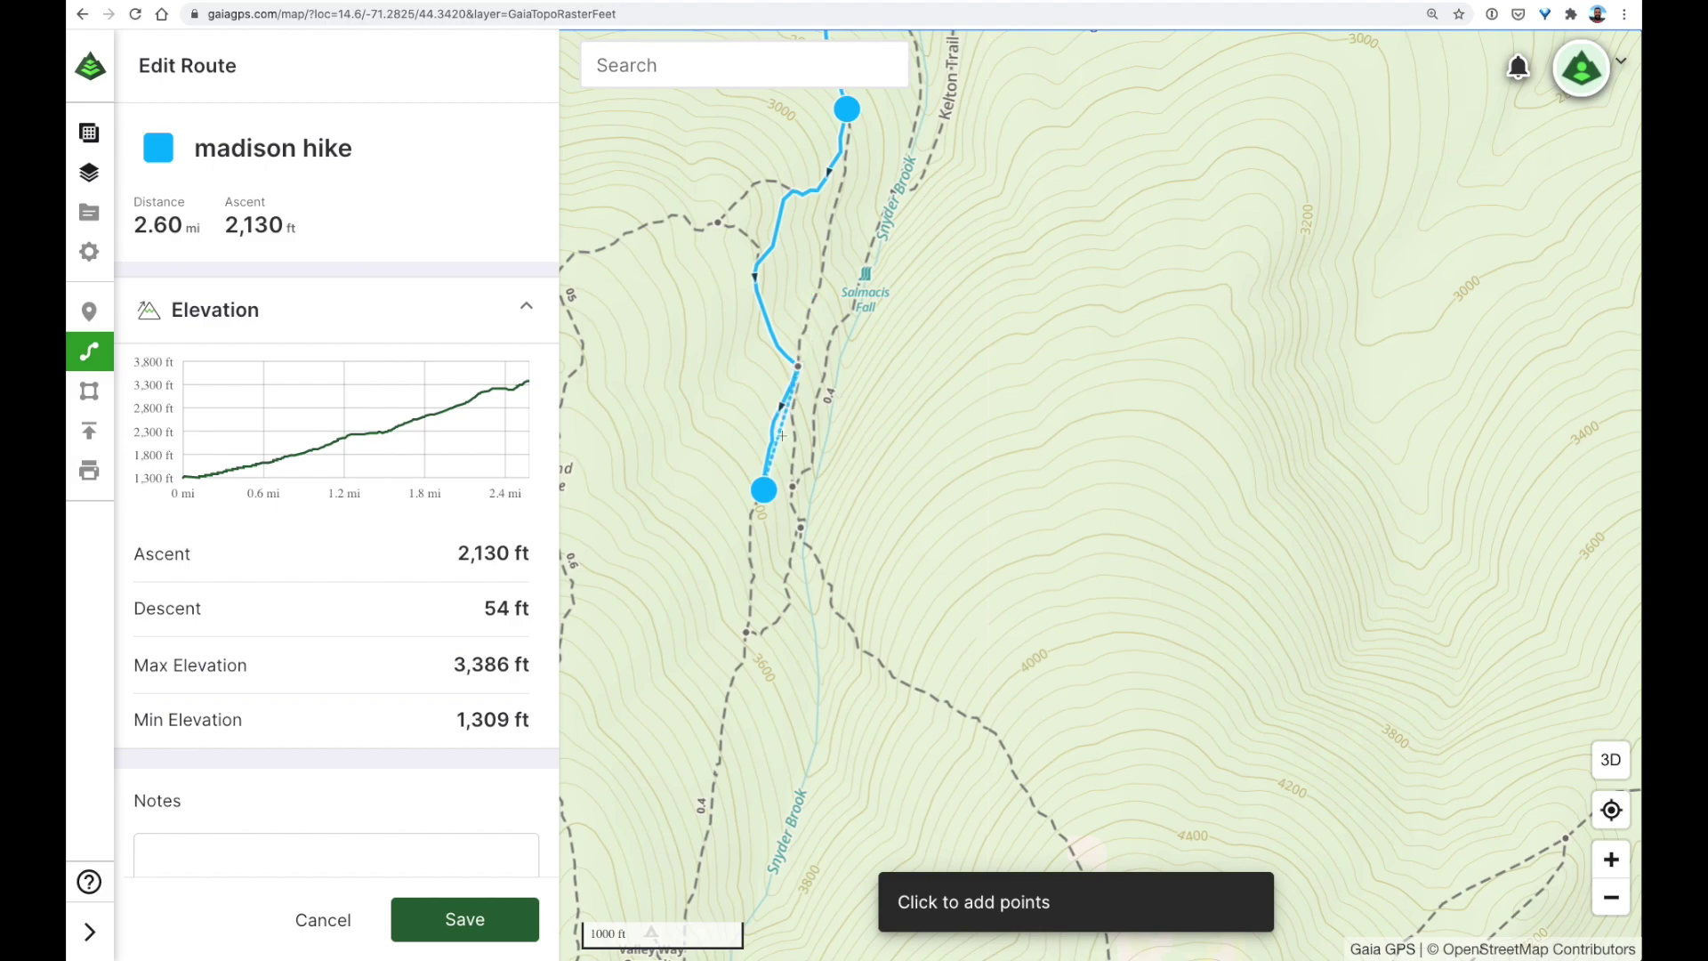
Step: Delete the misplaced last point and add two Valley Way points, reaching 2.48 mi
left_click(762, 489)
left_click(773, 389)
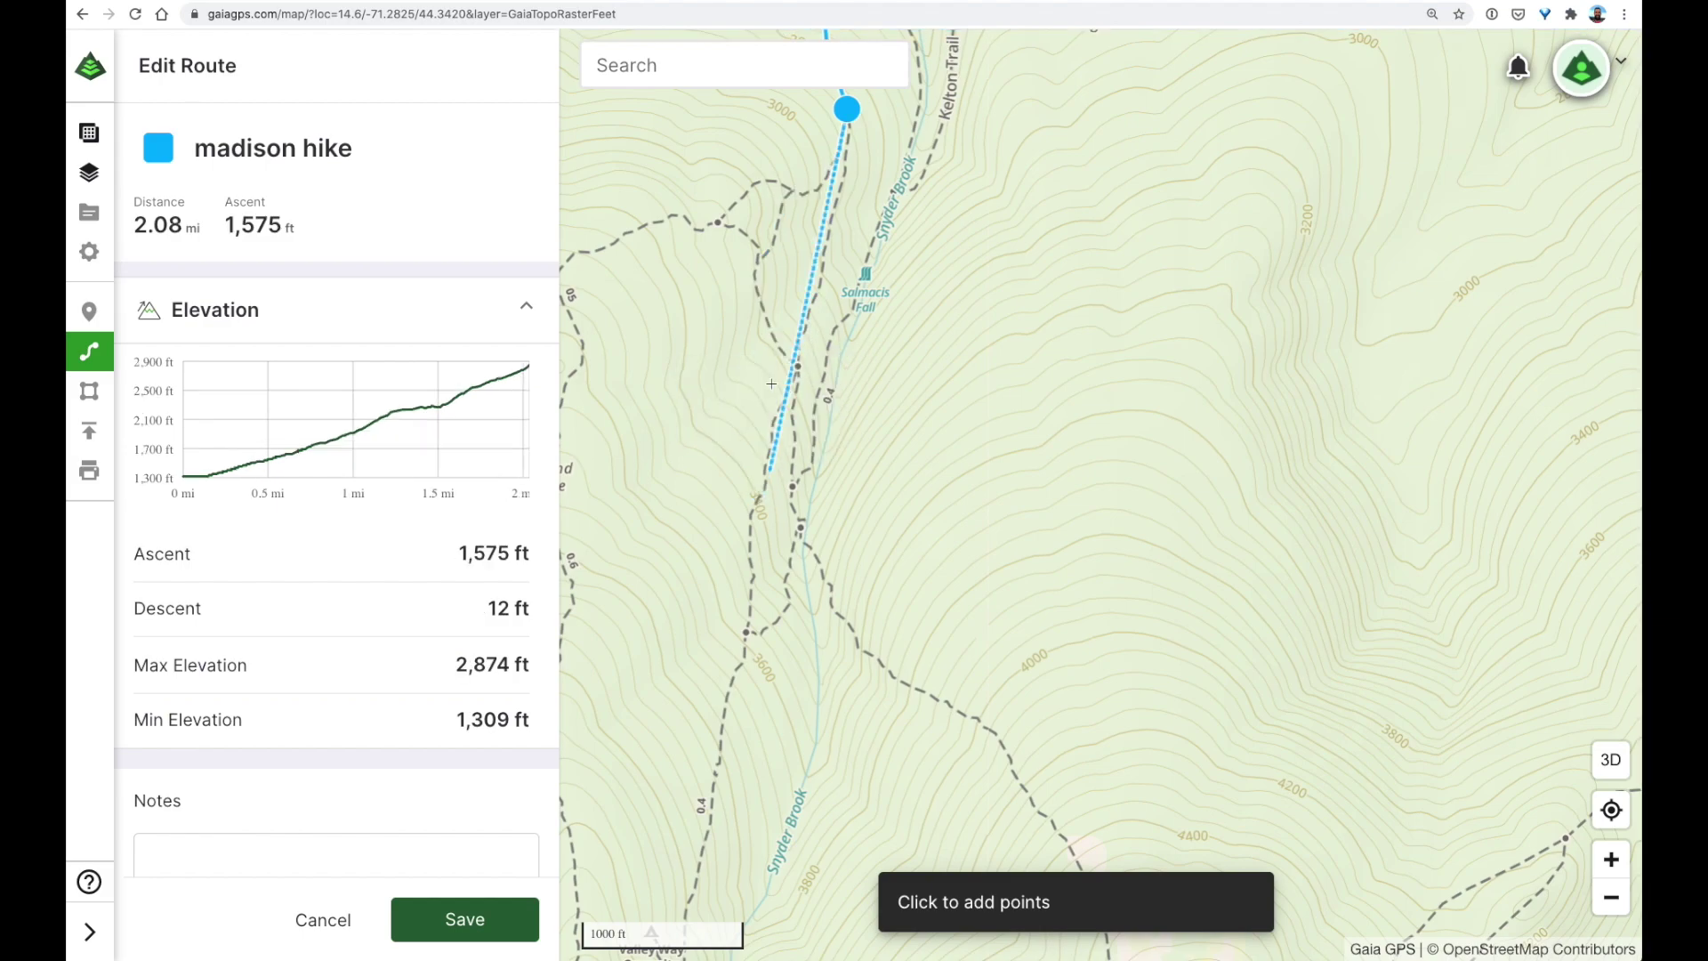
left_click(809, 310)
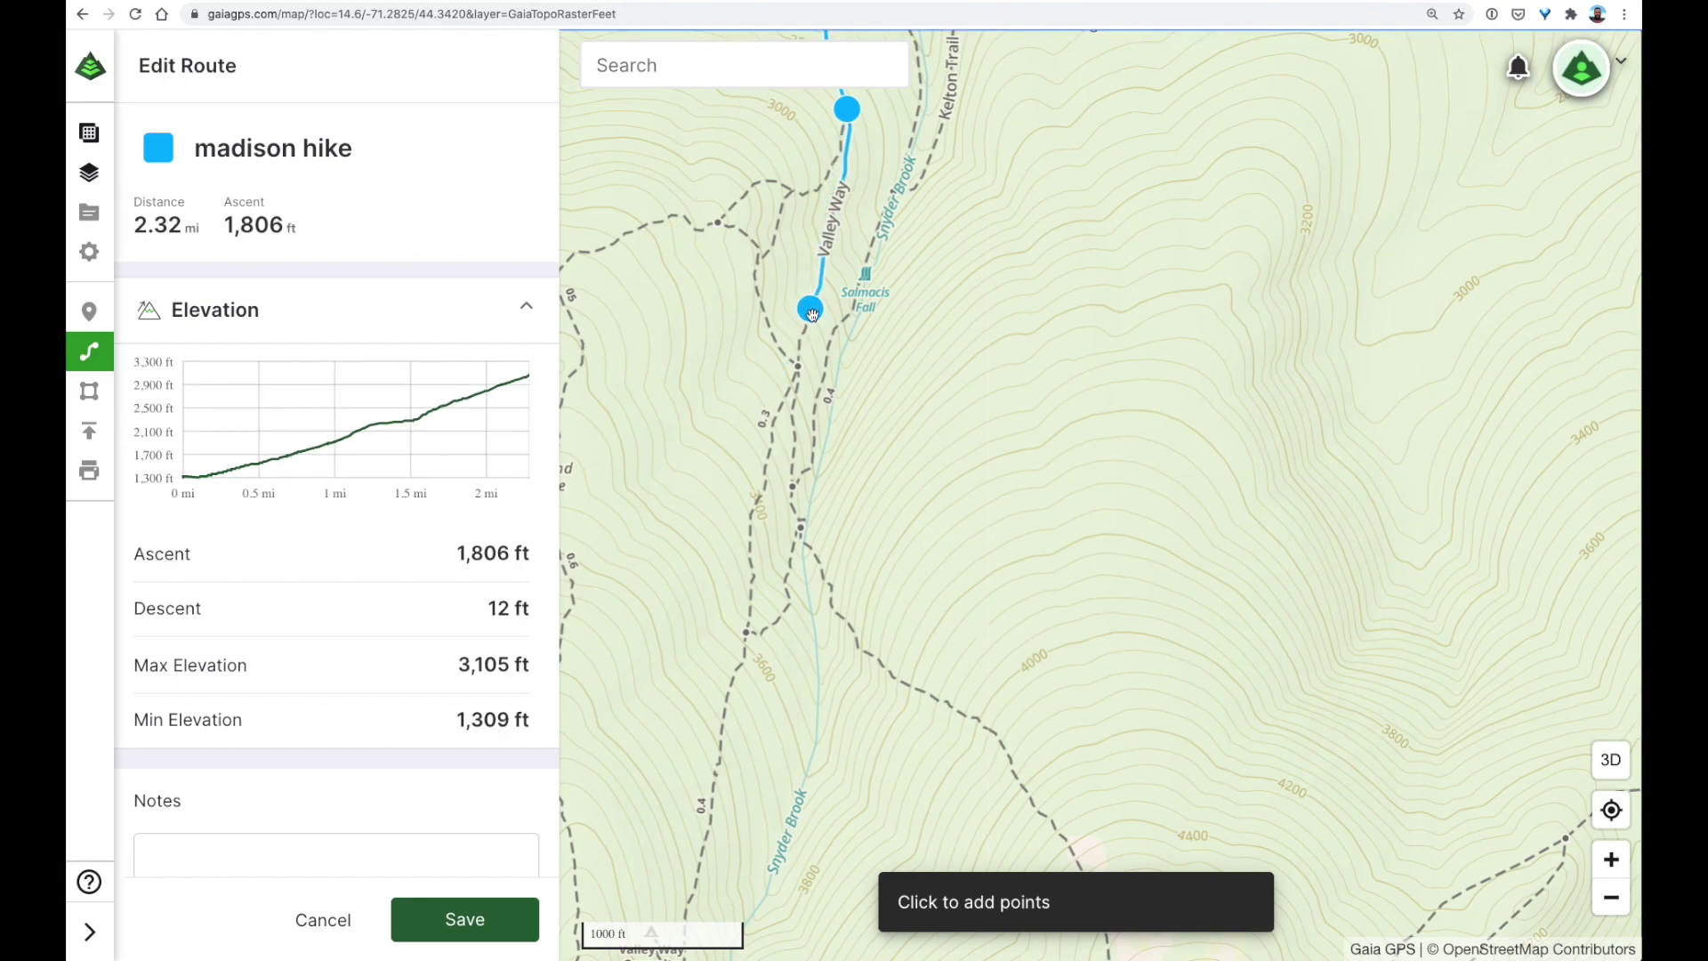
left_click(792, 445)
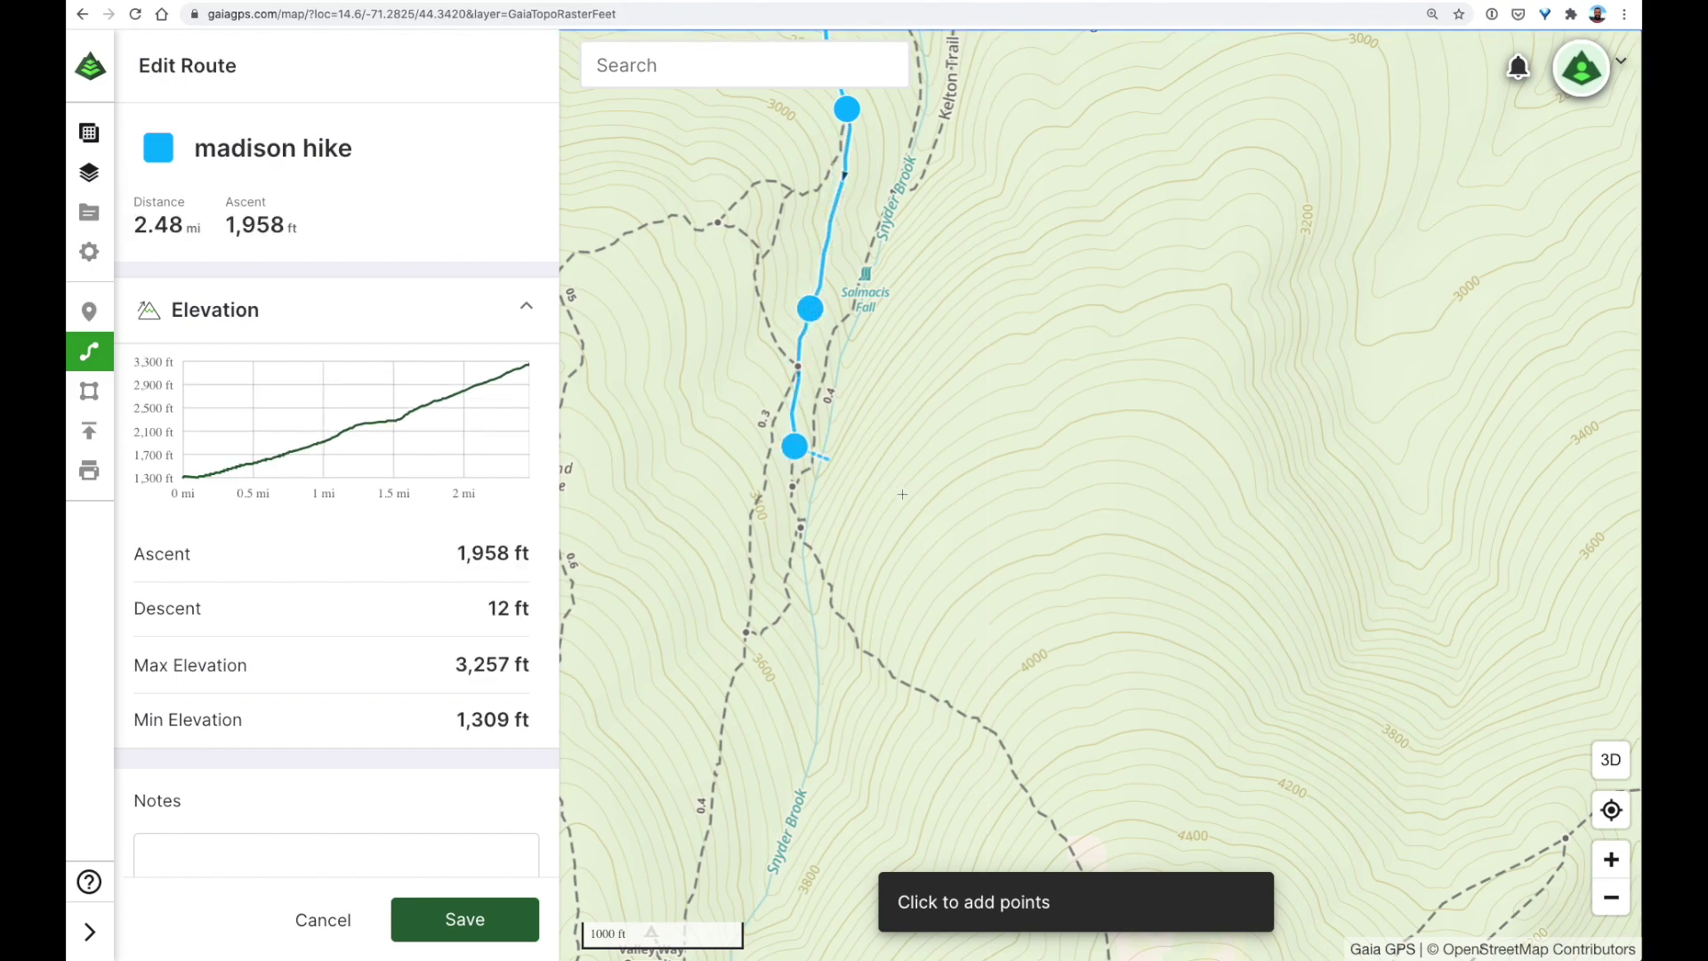
scroll(899, 467, "down", 5)
left_click_drag(946, 463, 882, 284)
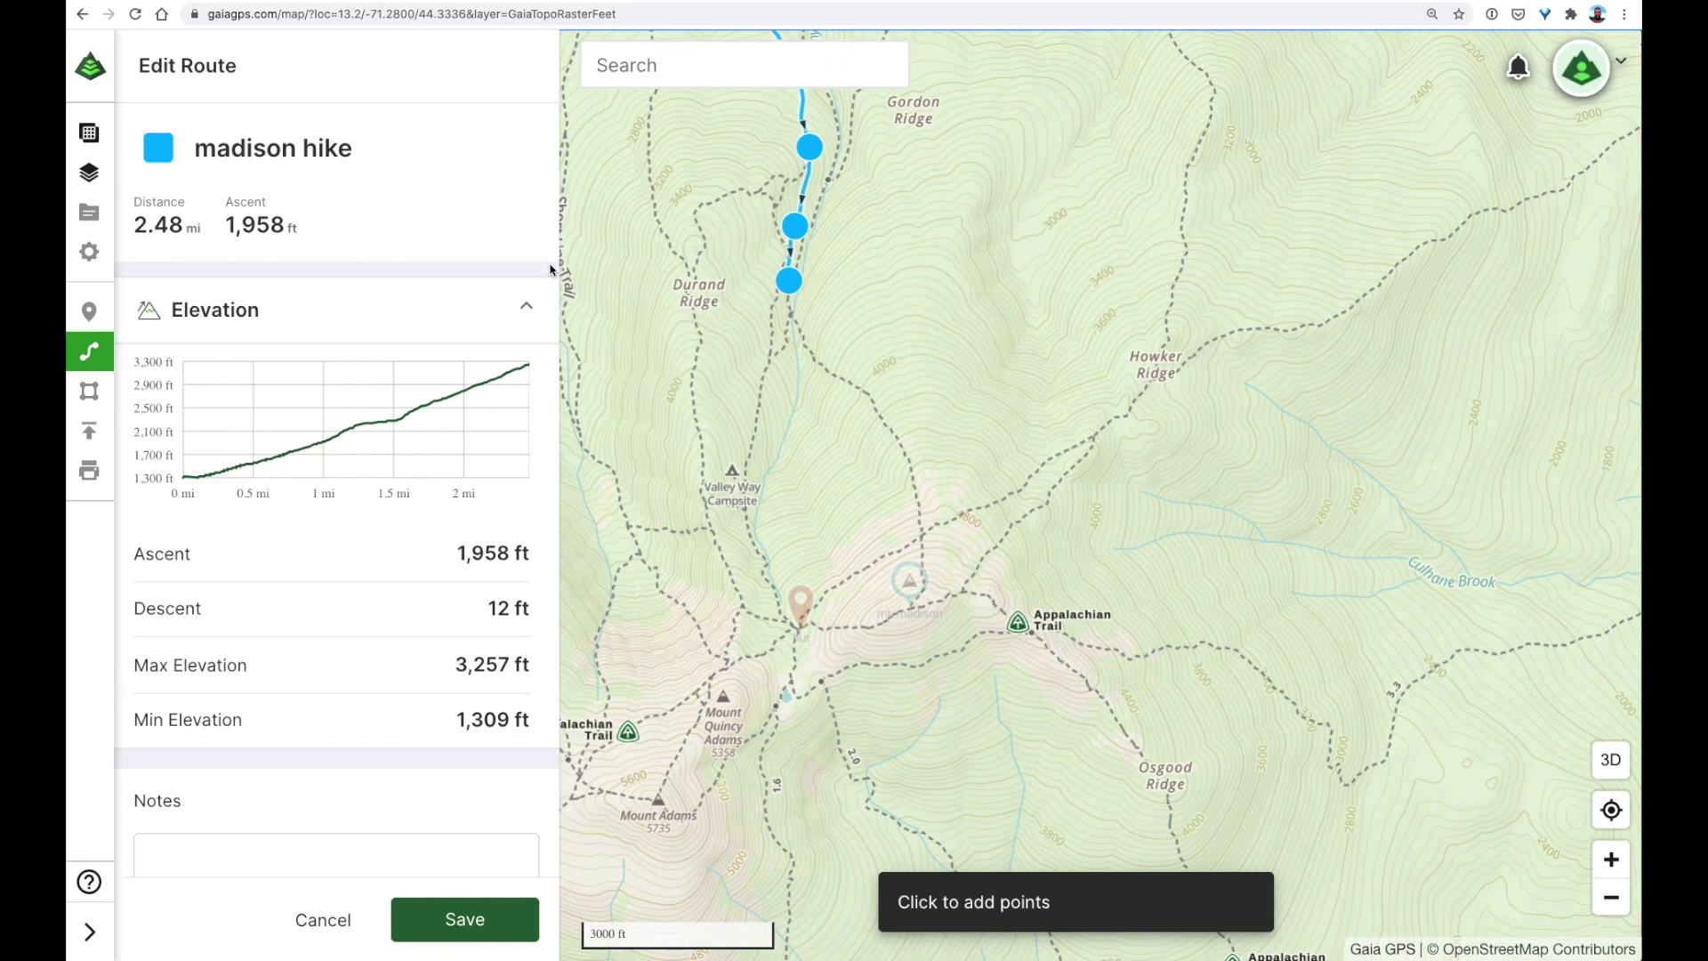
left_click_drag(894, 293, 1047, 528)
Step: Extend the route to the Mt. Madison summit and the hut pin, then save it (4.01 mi)
scroll(1042, 539, "down", 3)
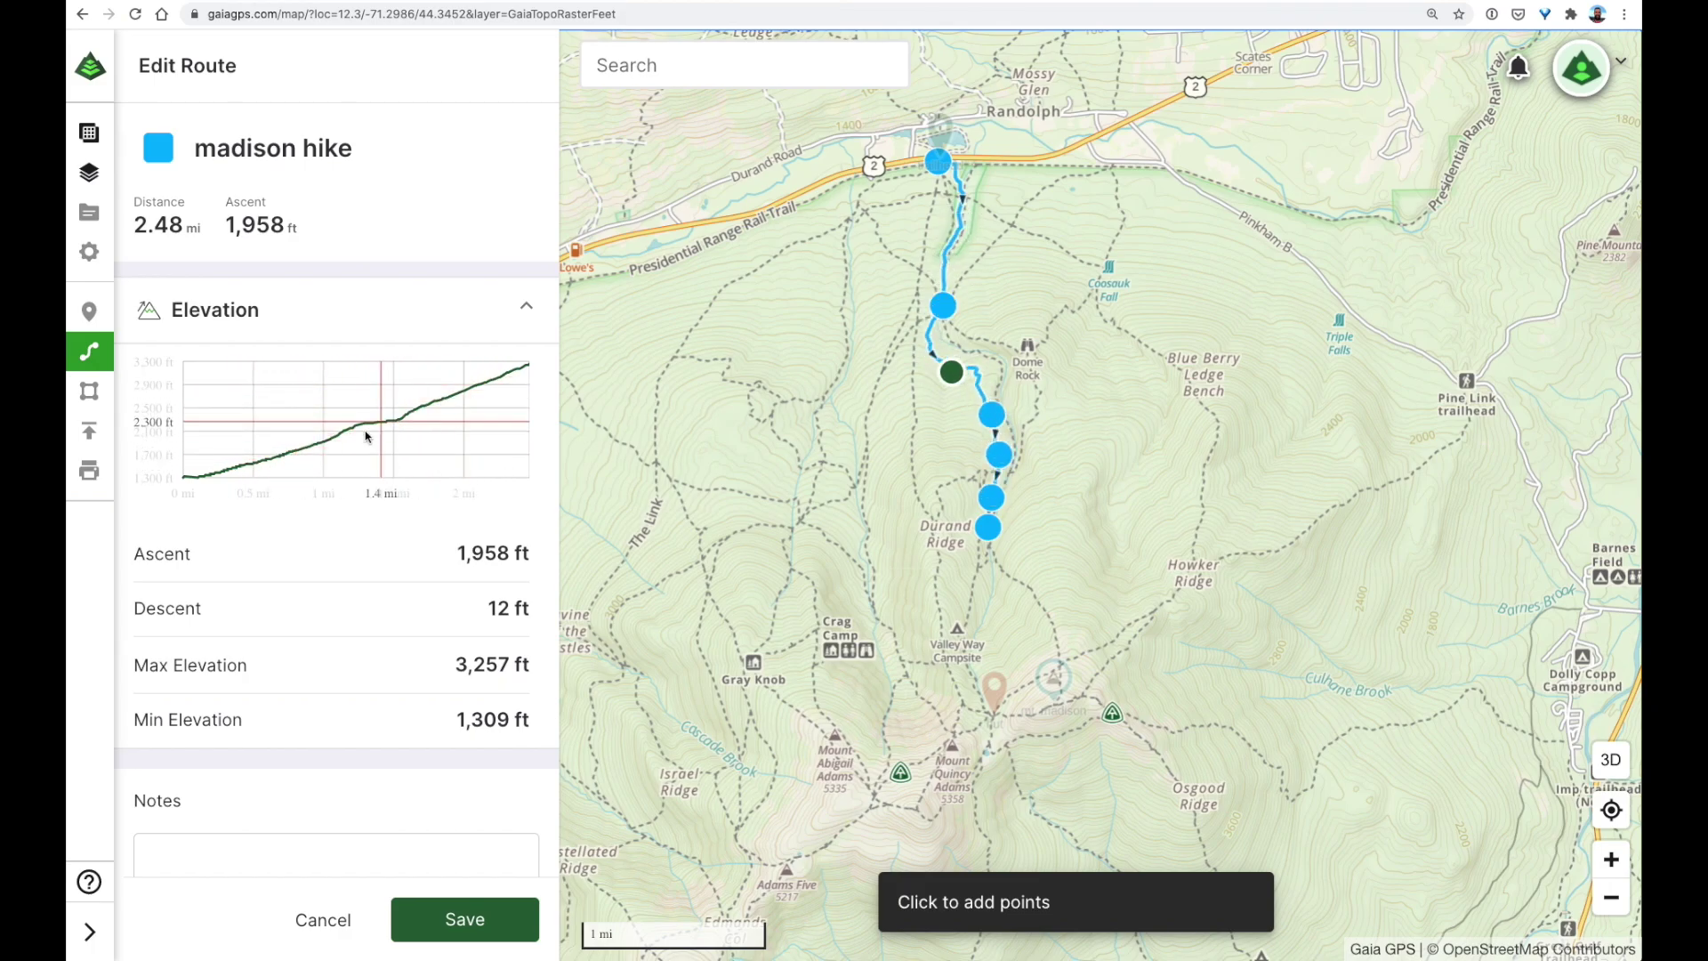
scroll(1004, 539, "up", 2)
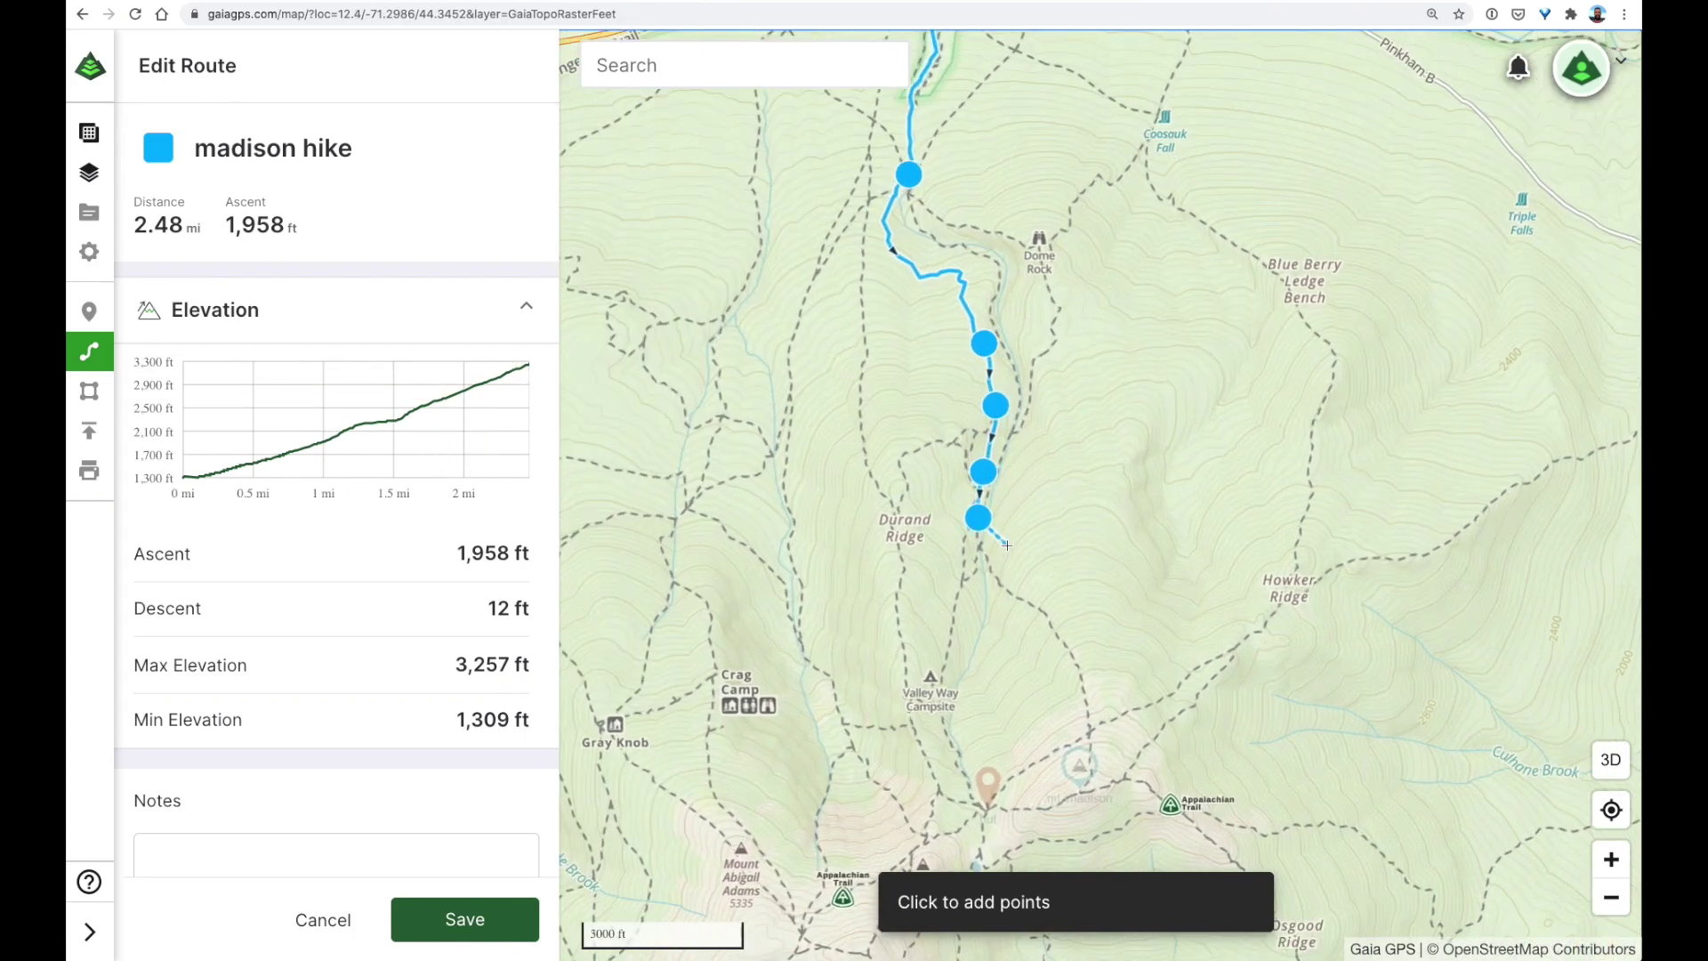
left_click_drag(1108, 592, 1112, 330)
scroll(1115, 335, "up", 3)
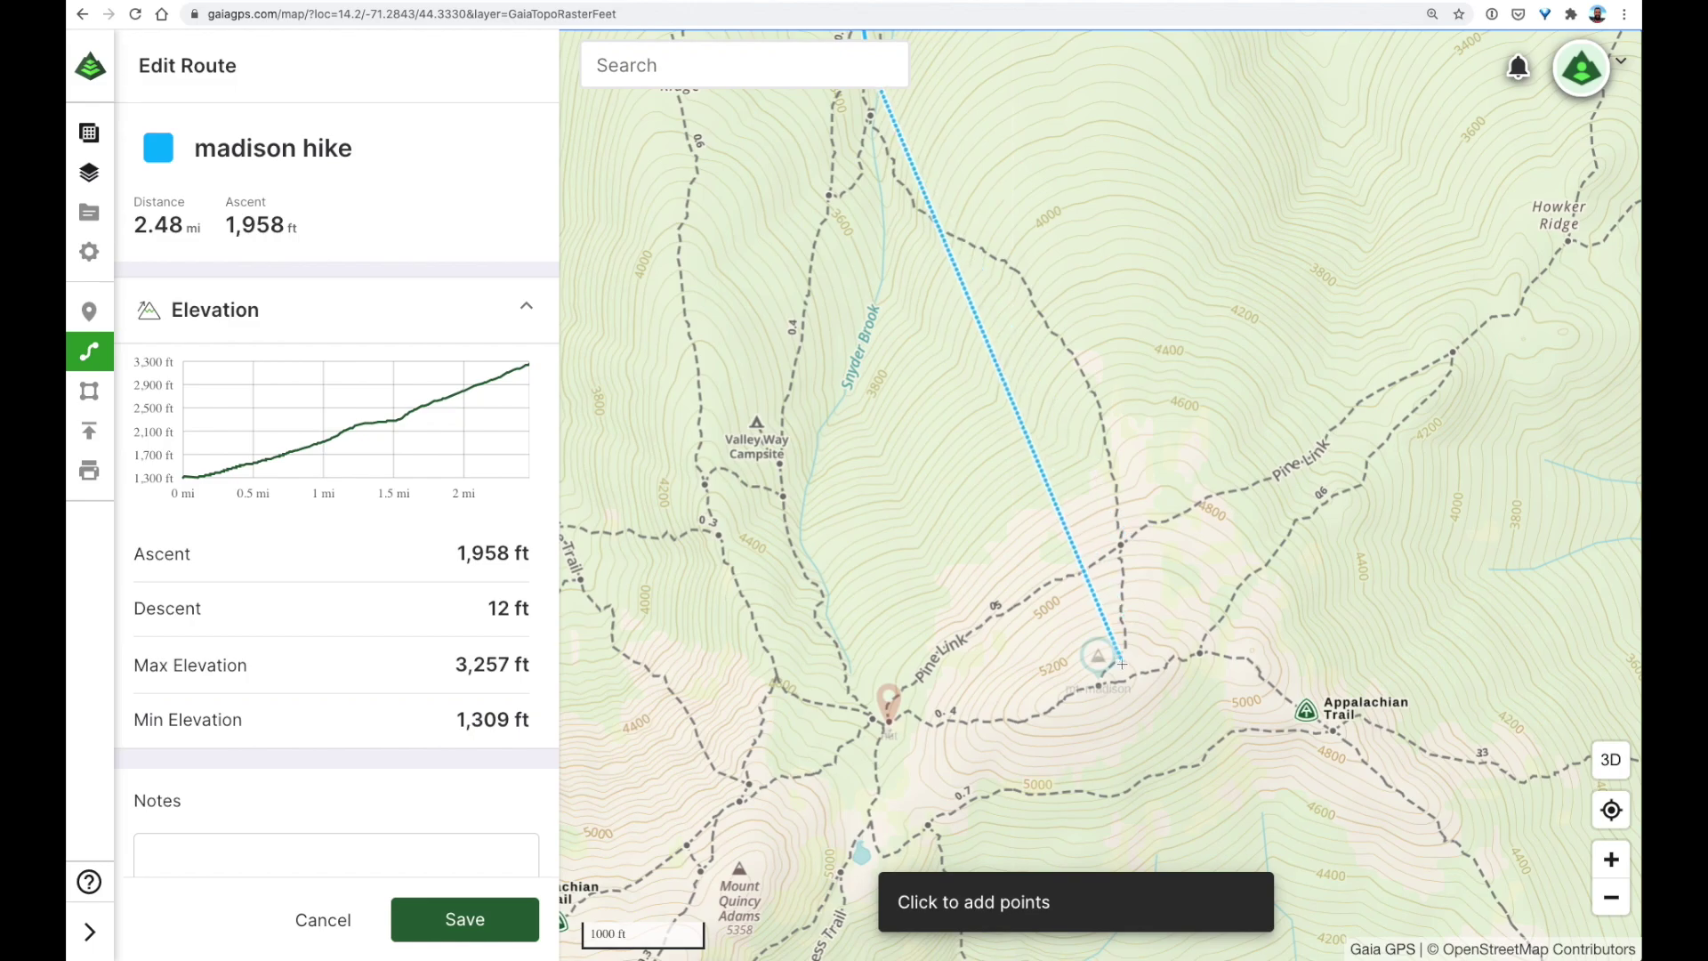
left_click(1107, 674)
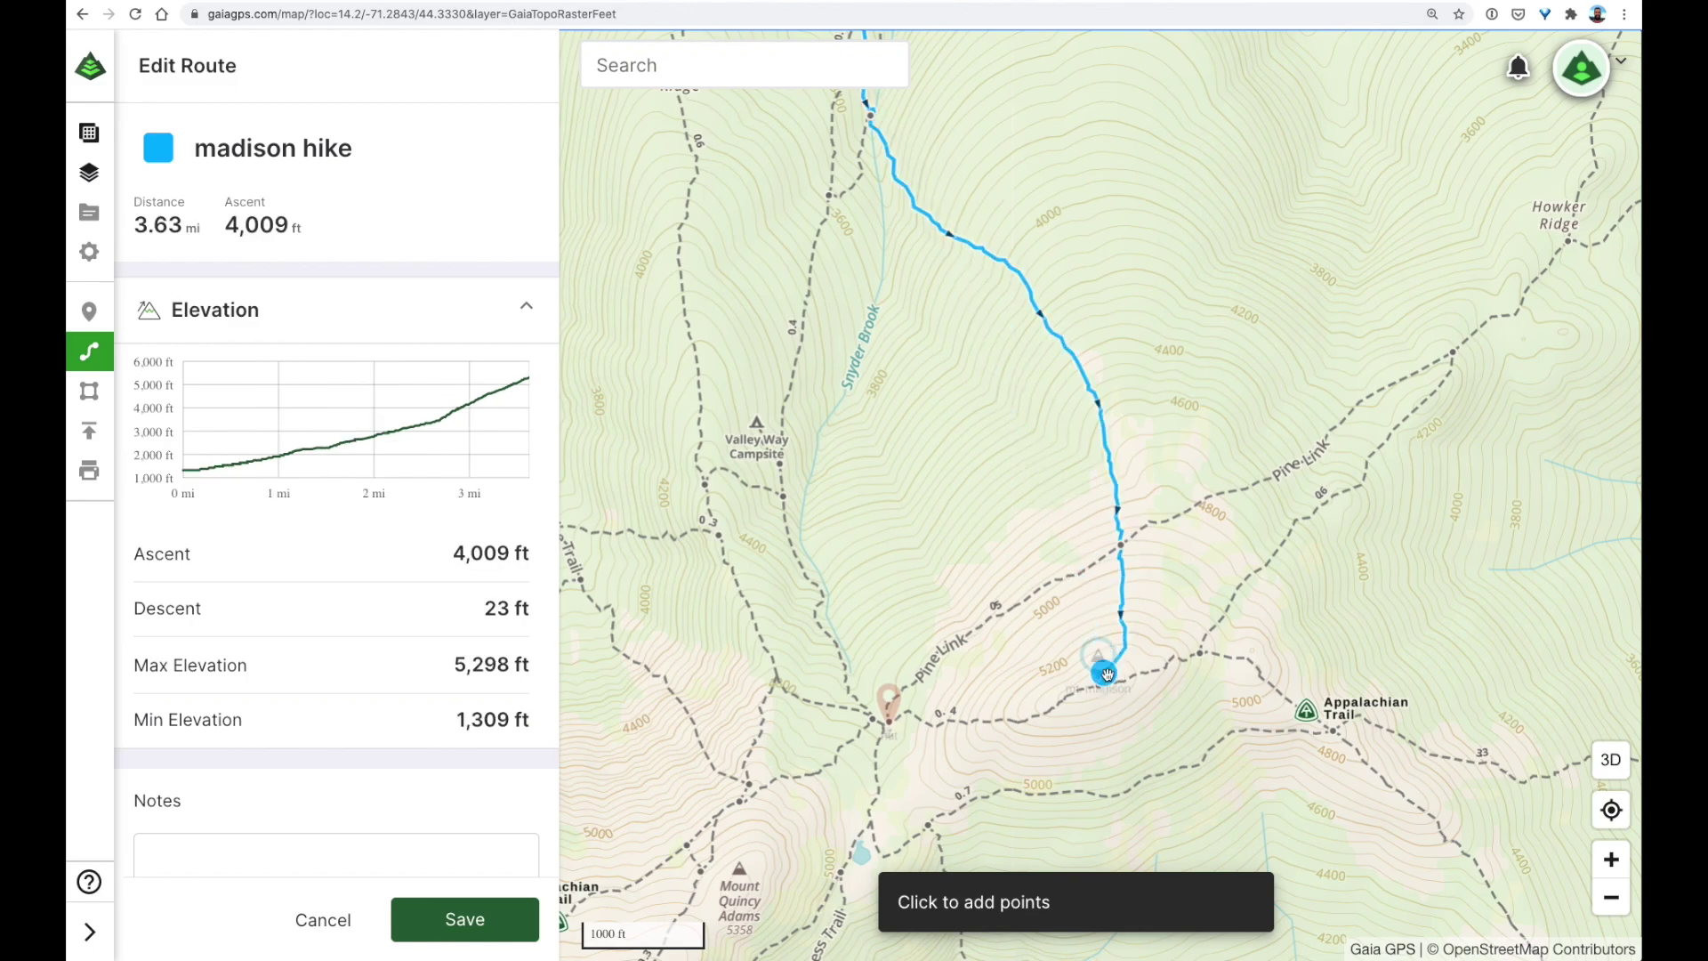
scroll(904, 715, "up", 2)
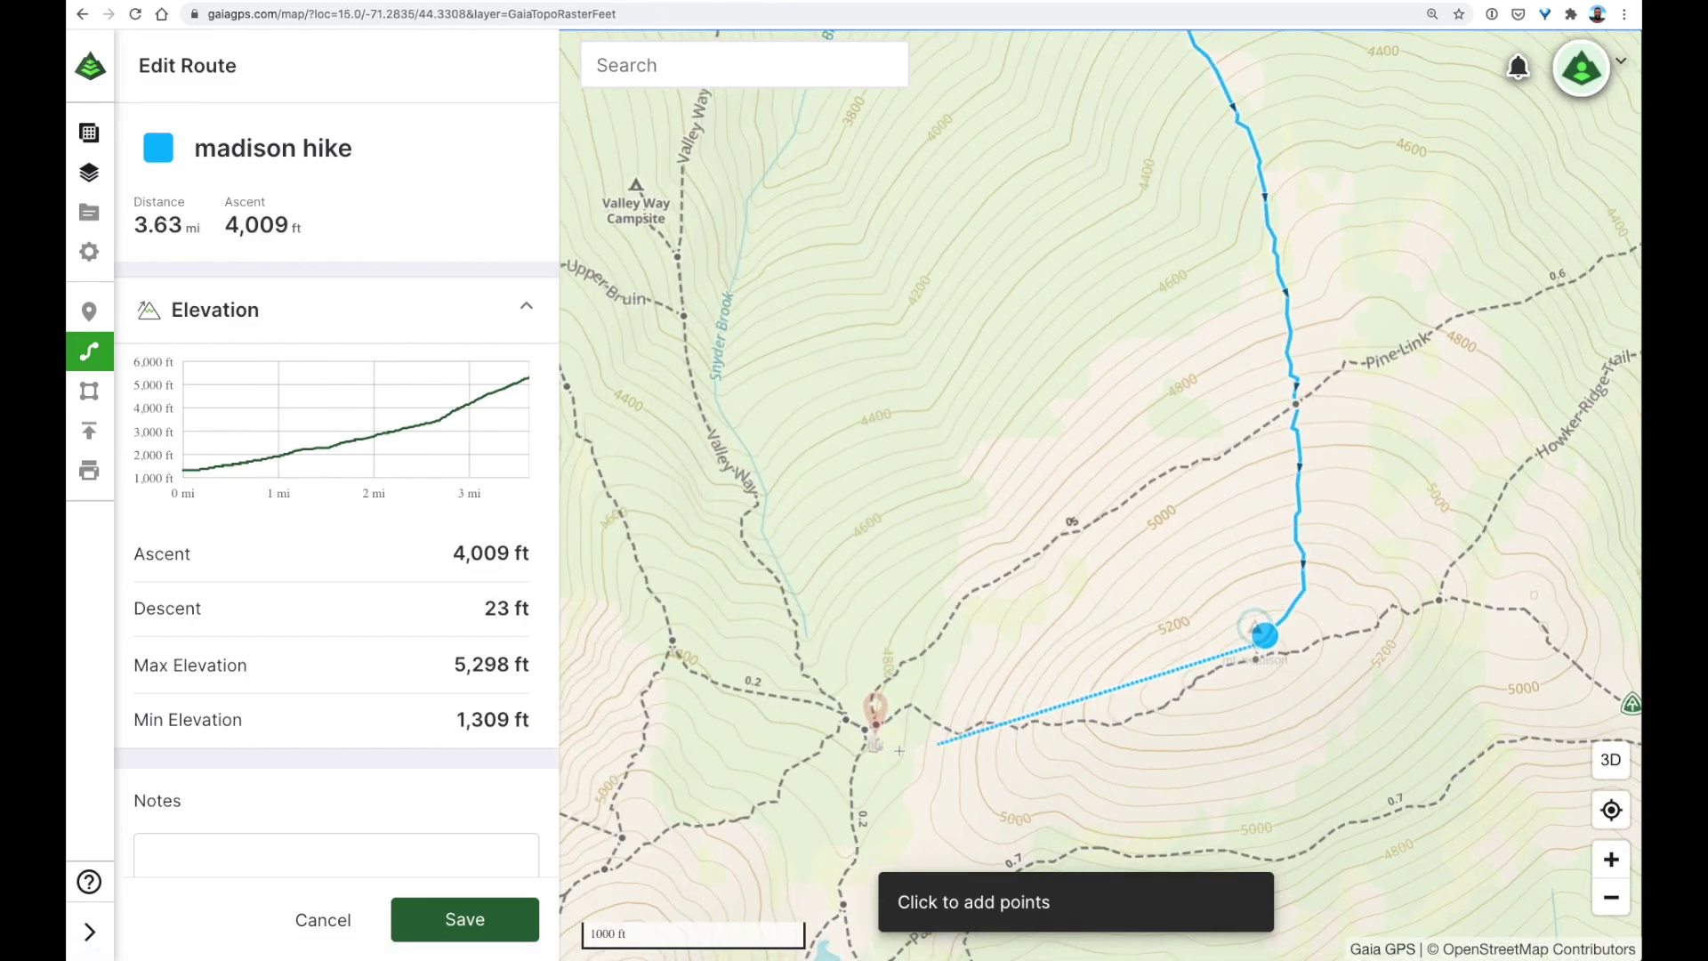
left_click(877, 728)
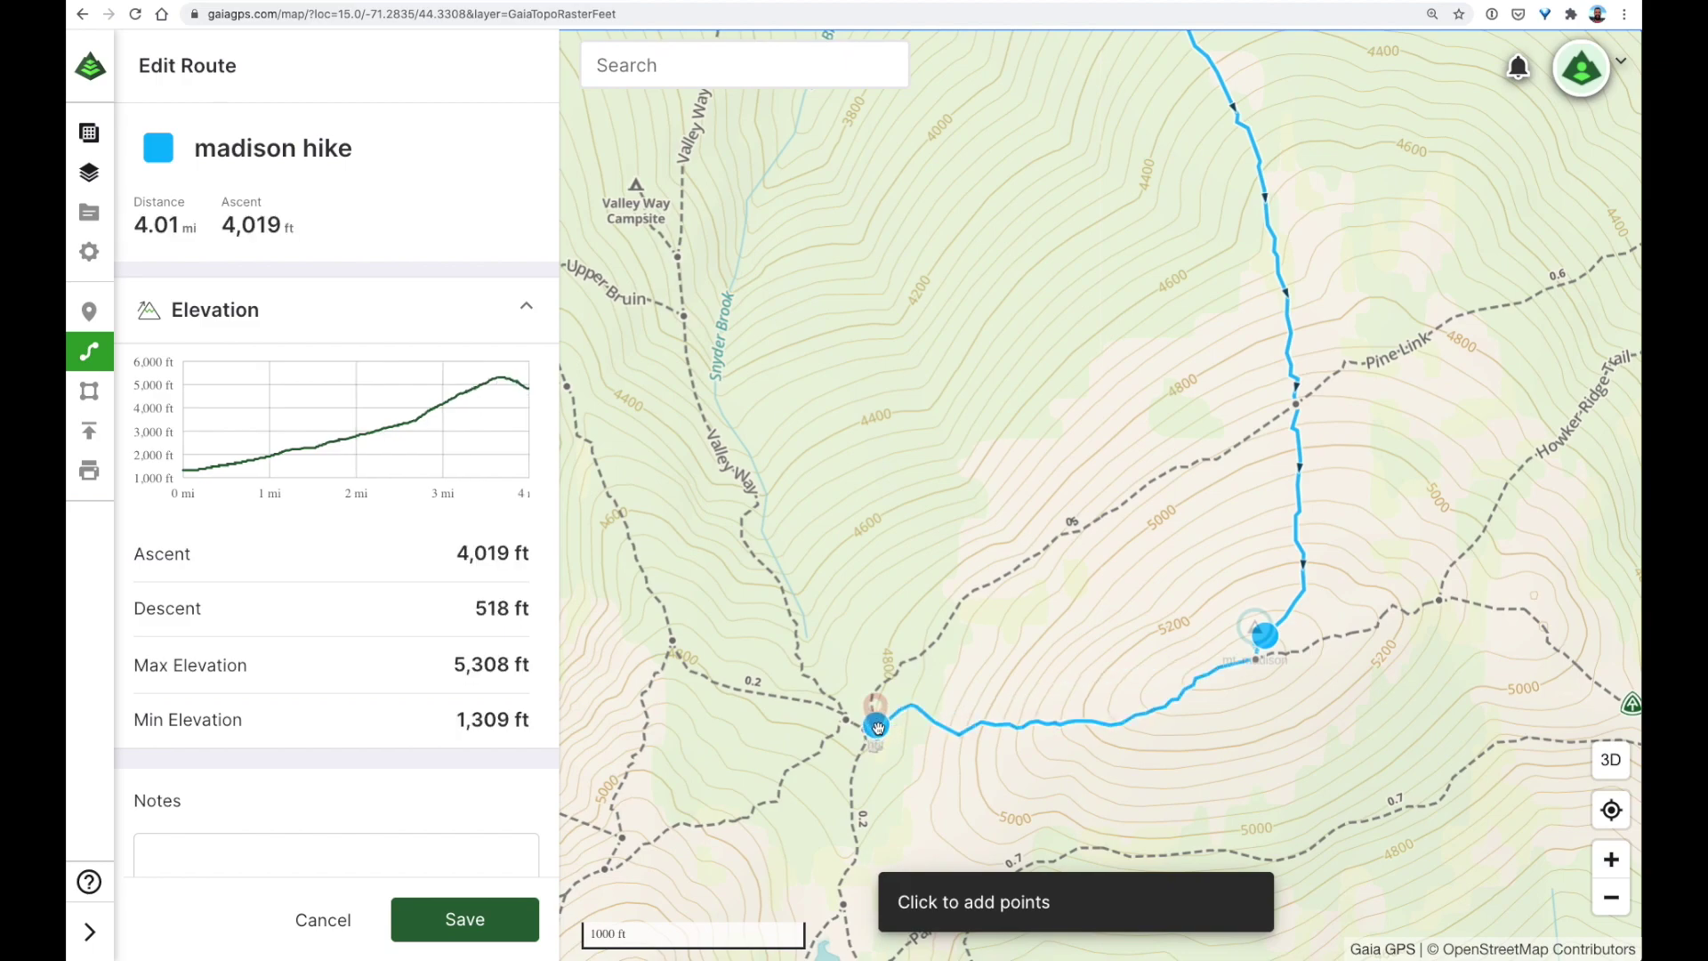
left_click(504, 930)
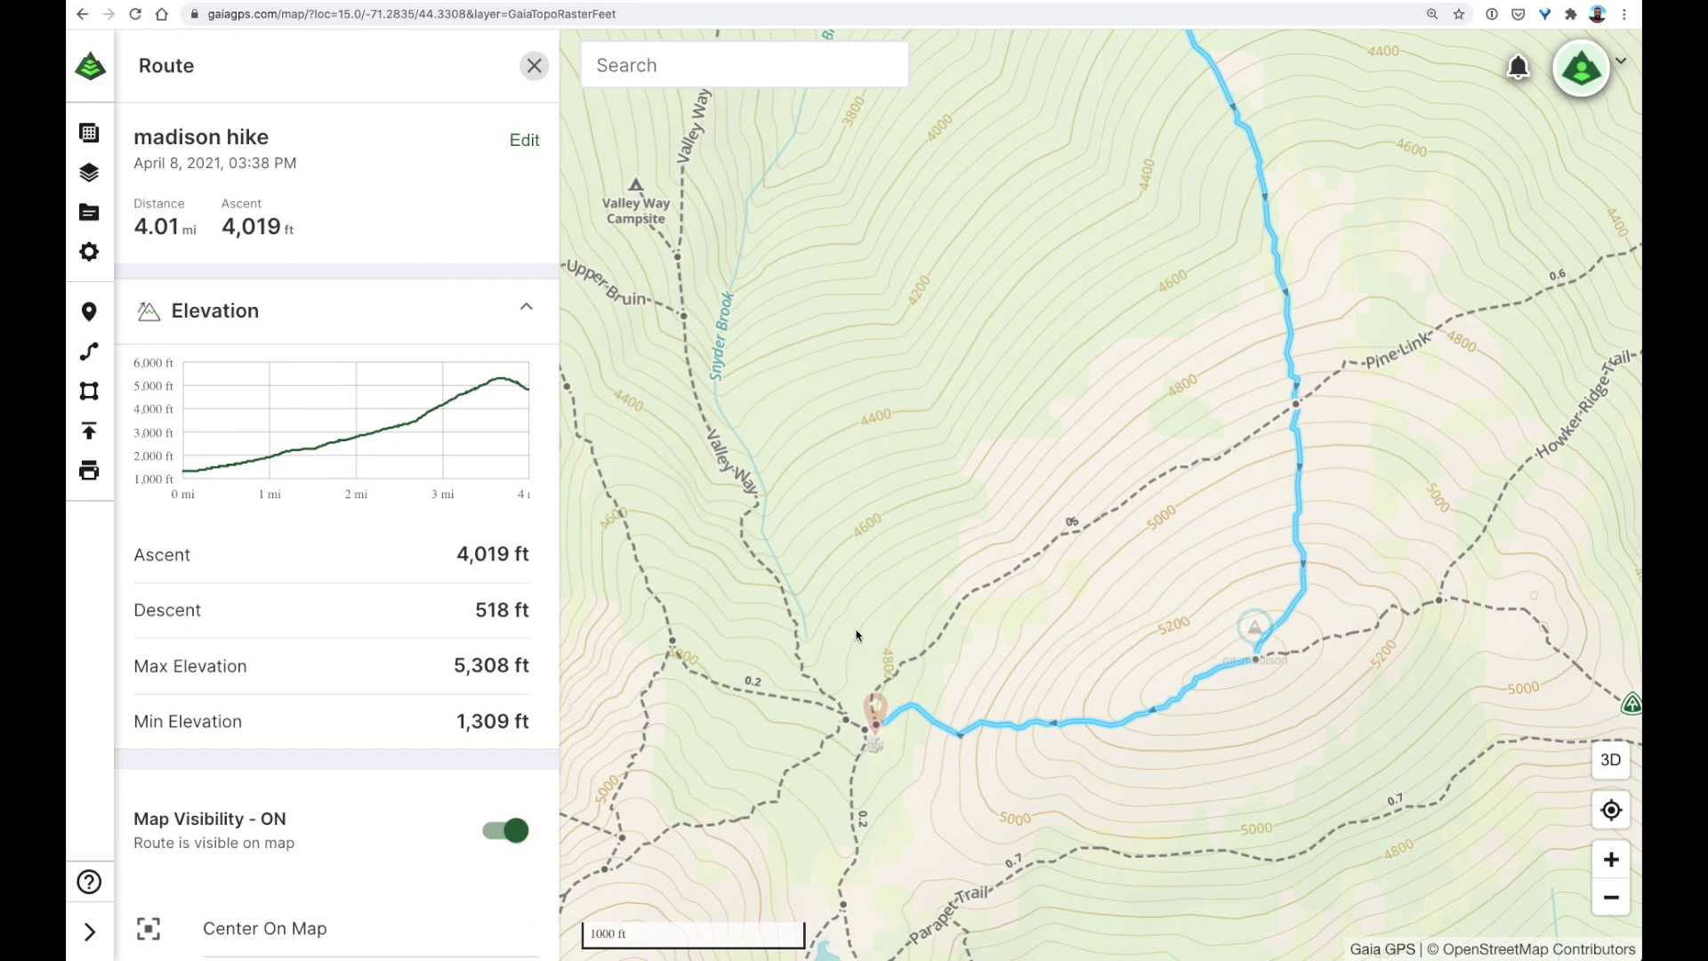
Step: Review the summit-to-hut section of the route, then close the Route panel
scroll(997, 525, "down", 5)
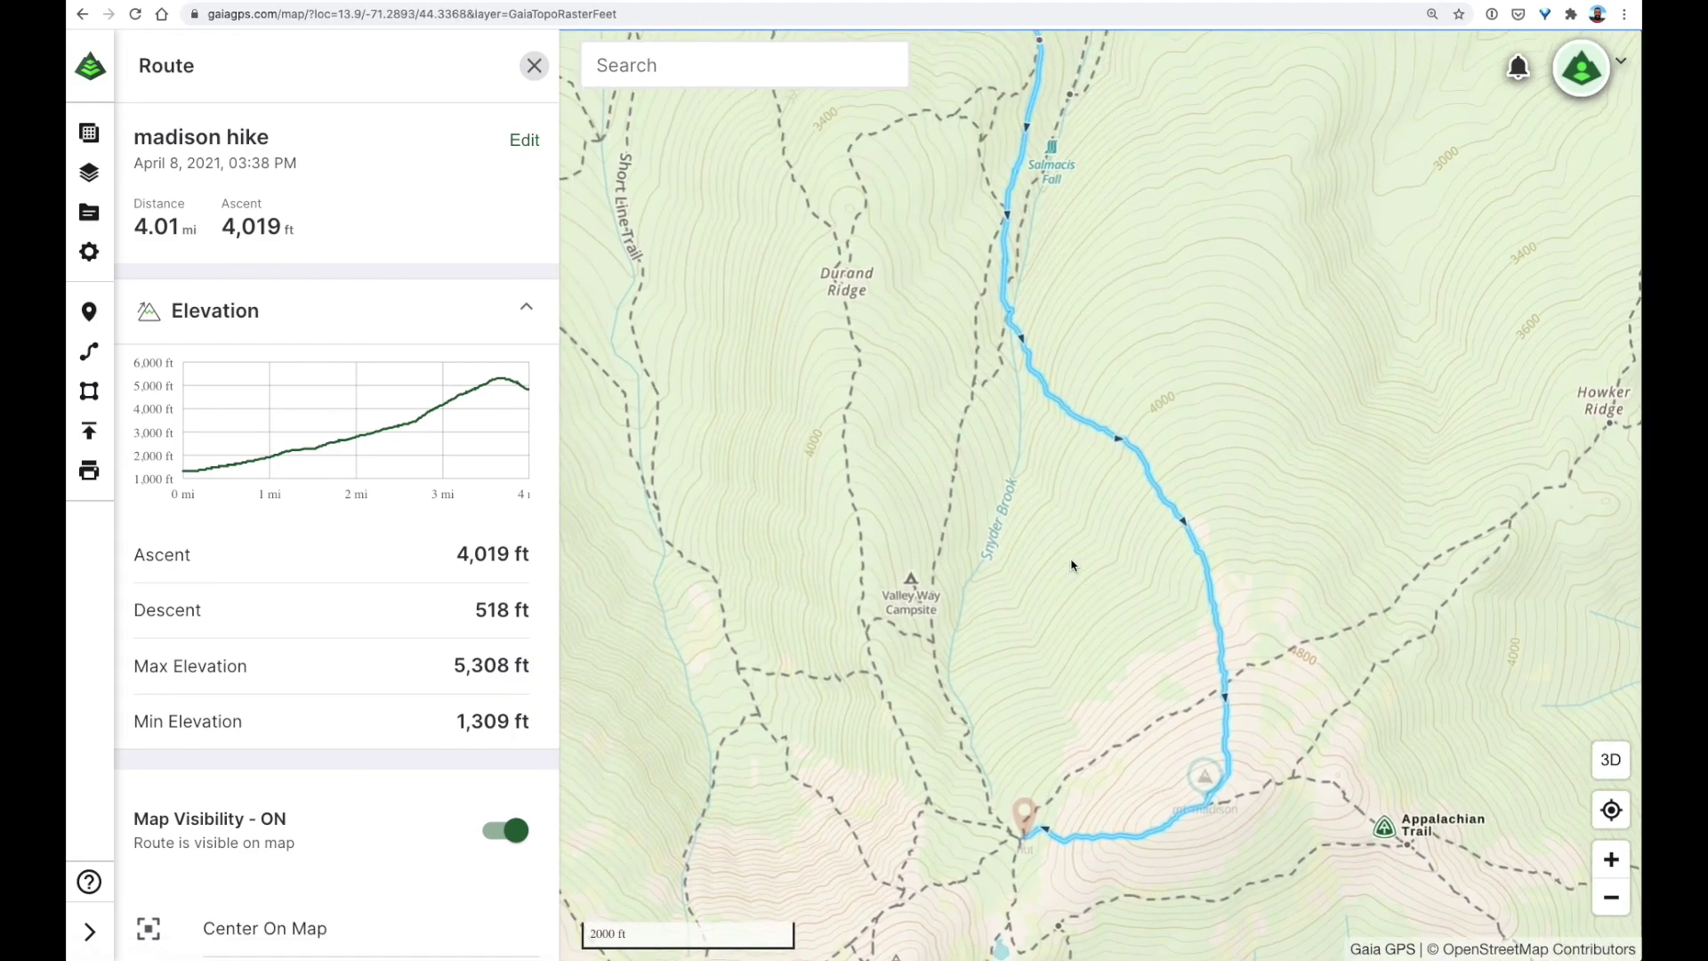
scroll(1072, 565, "down", 4)
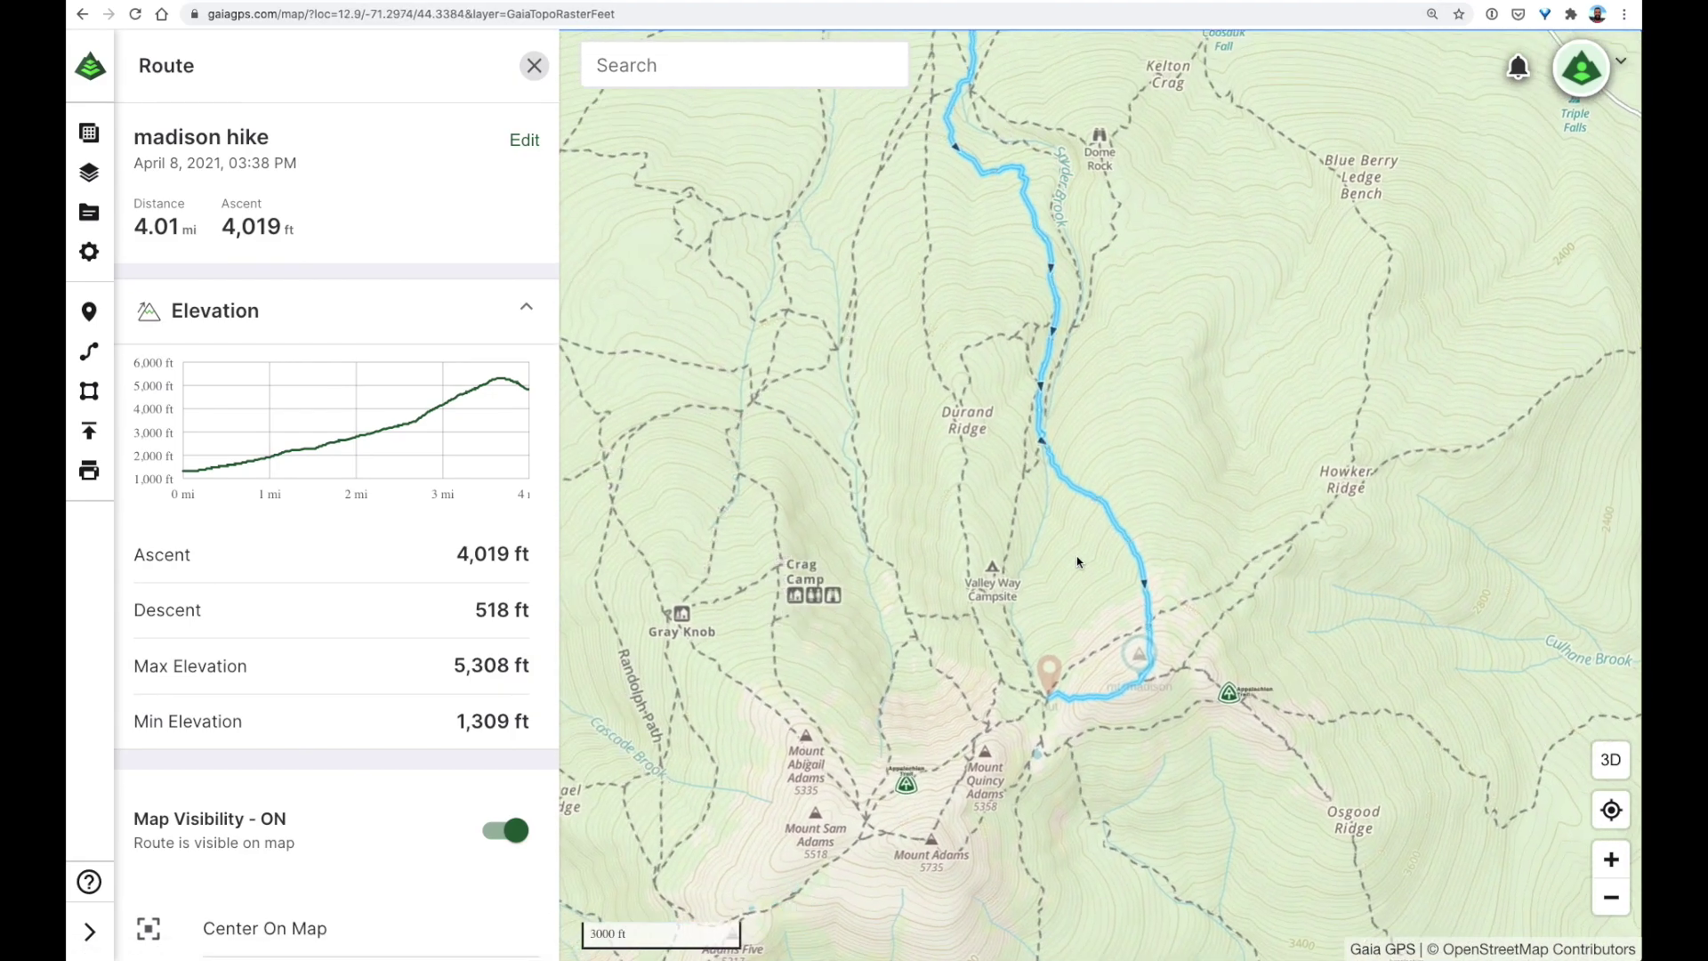
left_click_drag(1067, 556, 1006, 355)
scroll(982, 449, "up", 3)
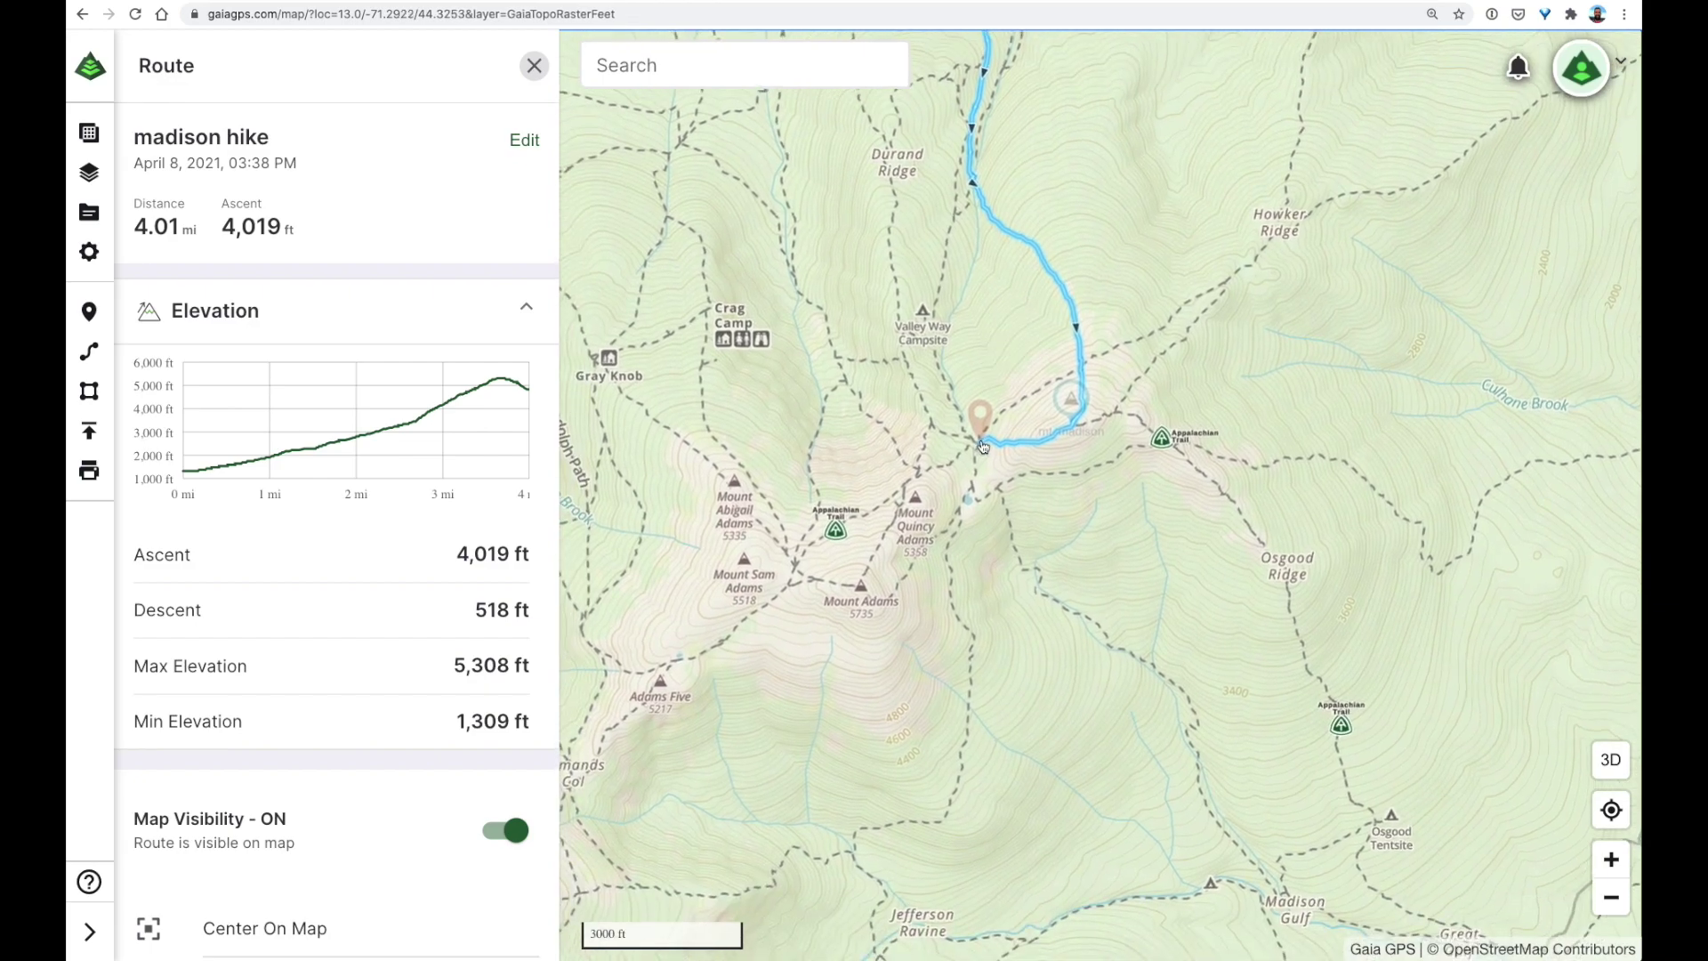
scroll(982, 449, "up", 4)
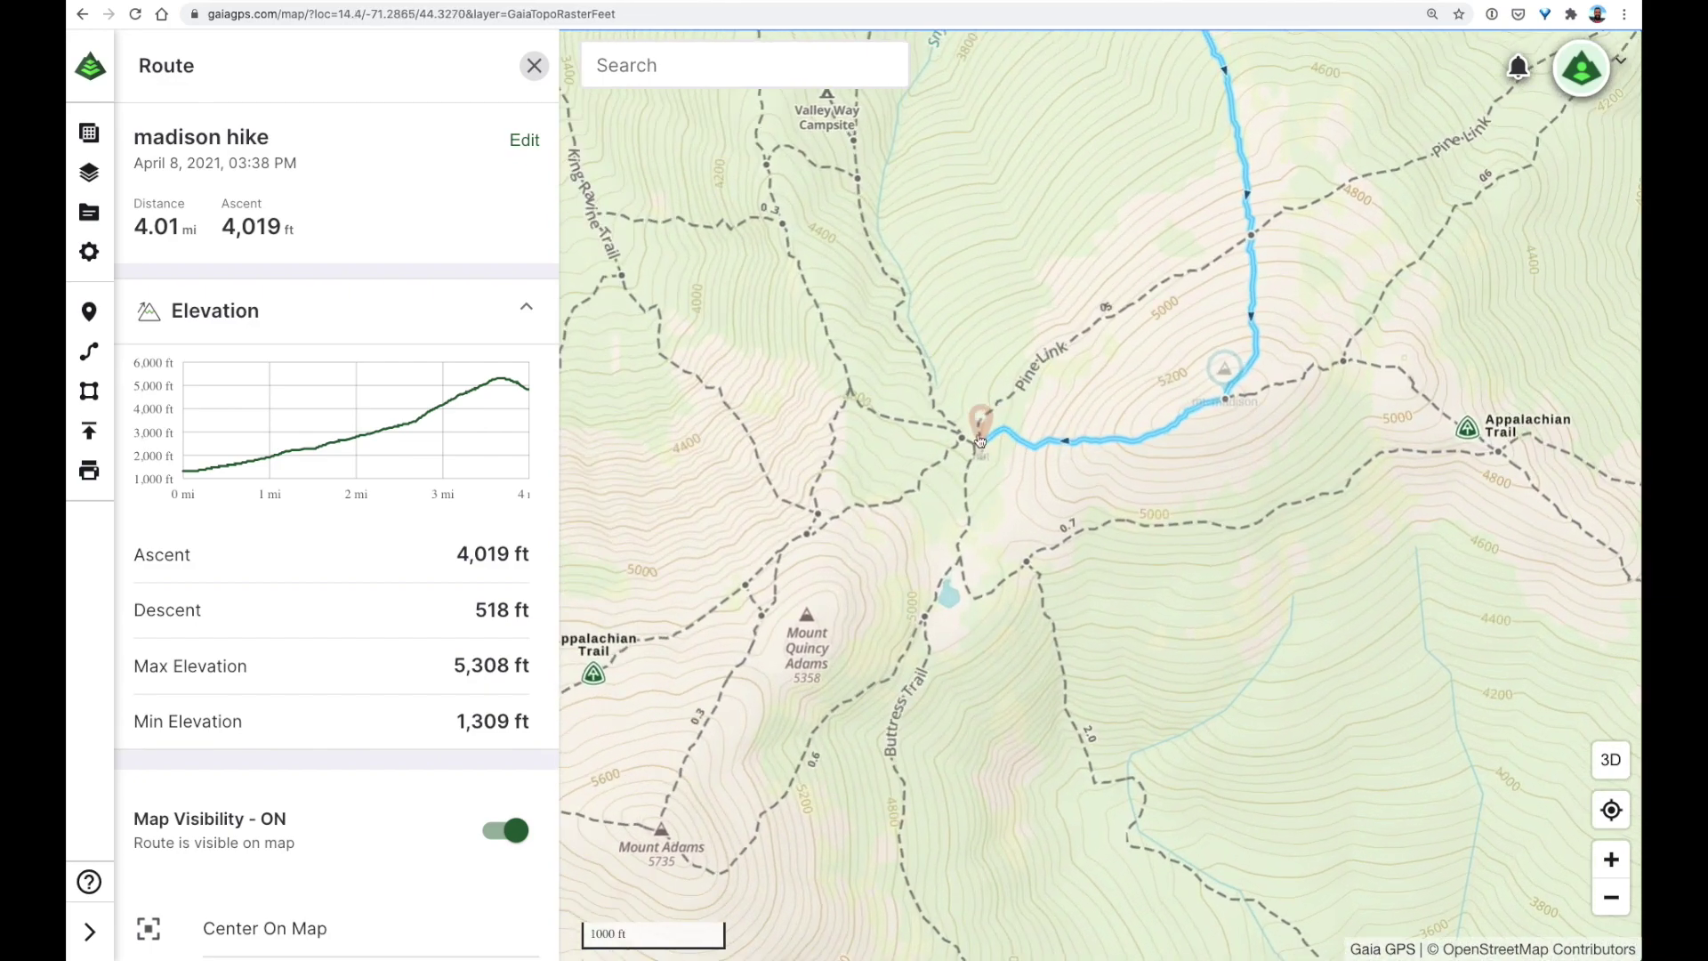
left_click_drag(985, 452, 1083, 469)
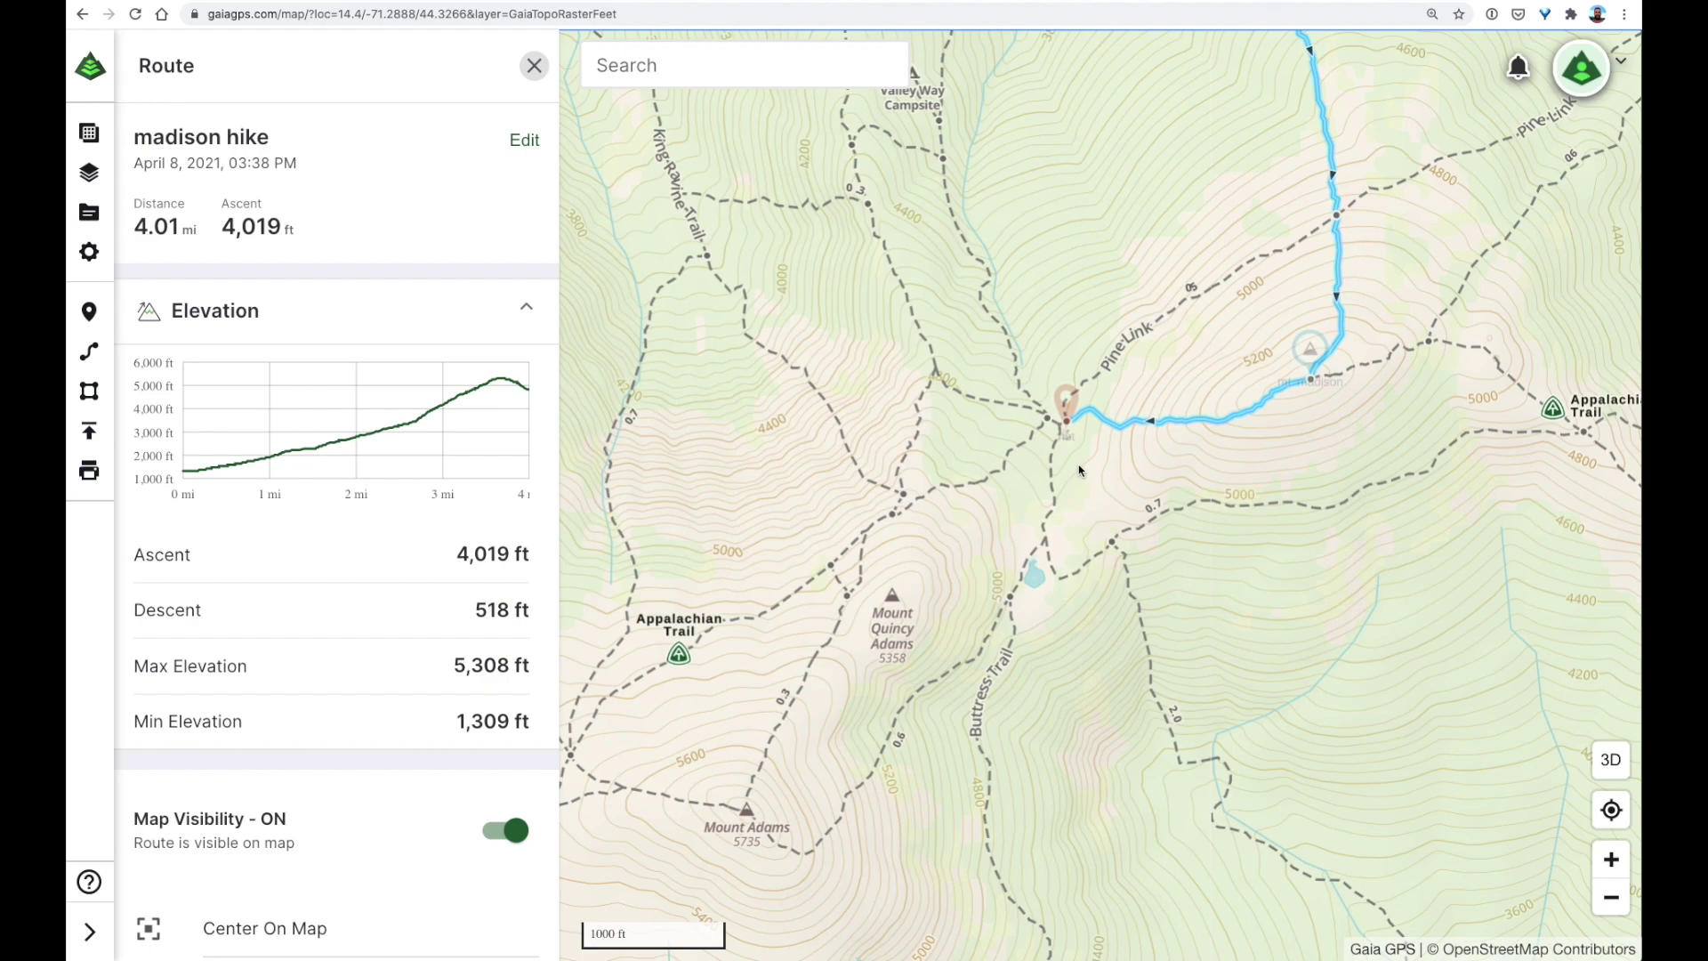
left_click(525, 73)
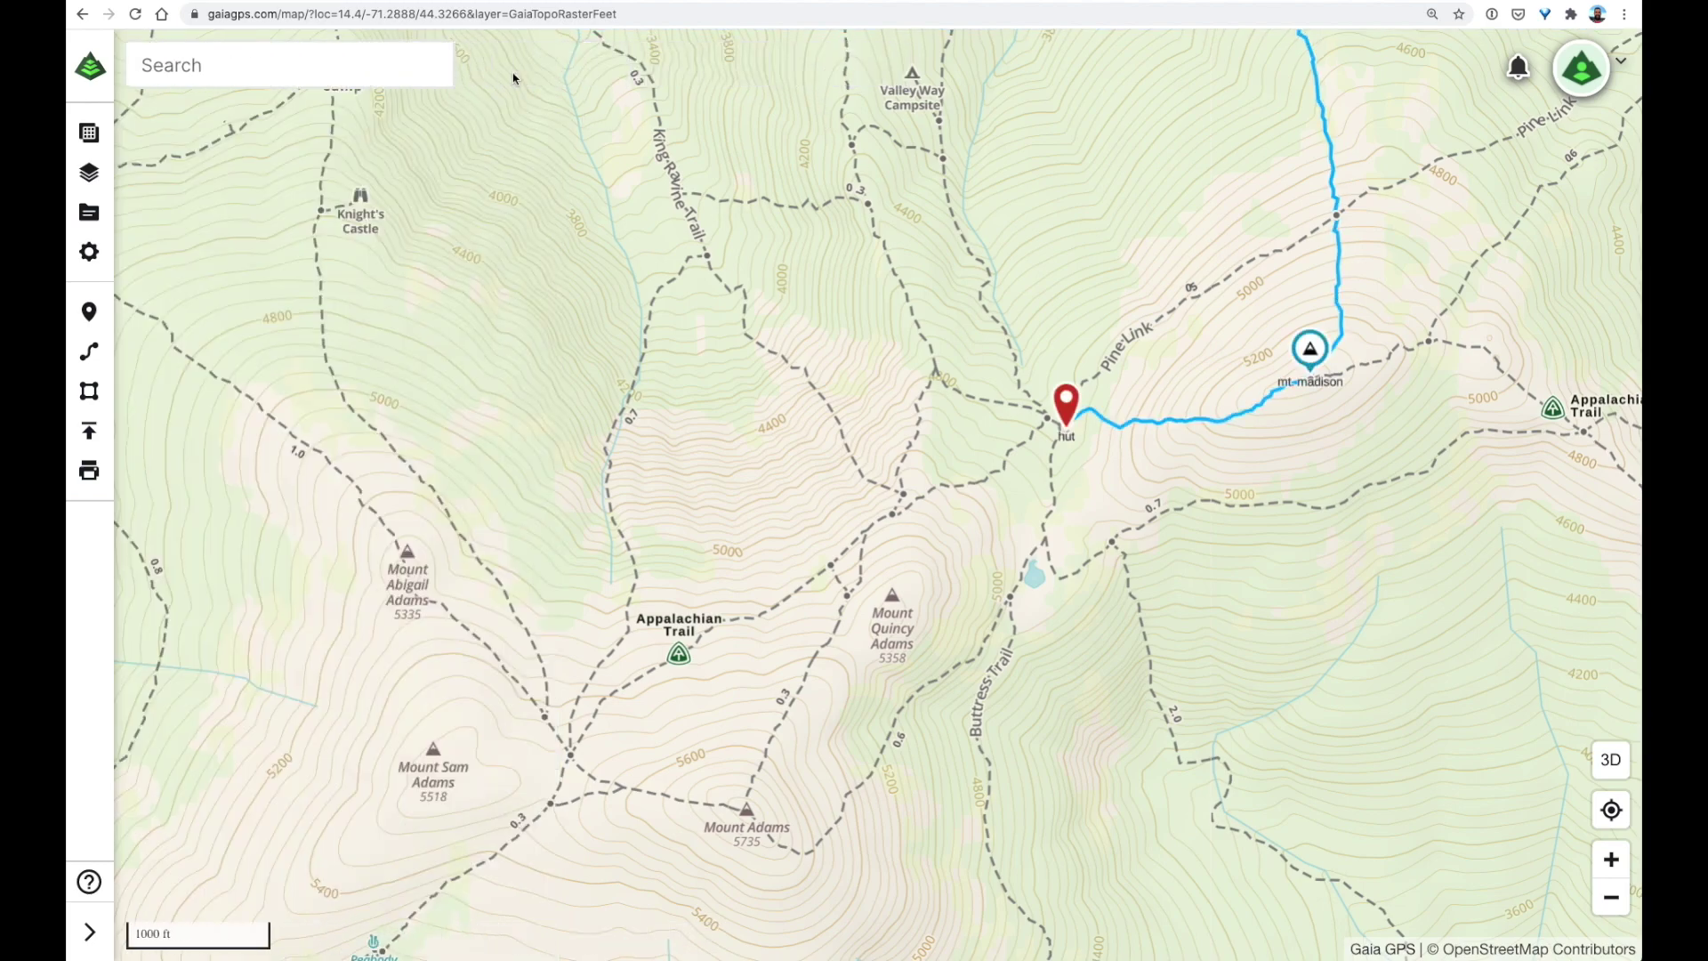
Step: Turn on the Satellite layer above Gaia Topo (feet) at full opacity
left_click(104, 185)
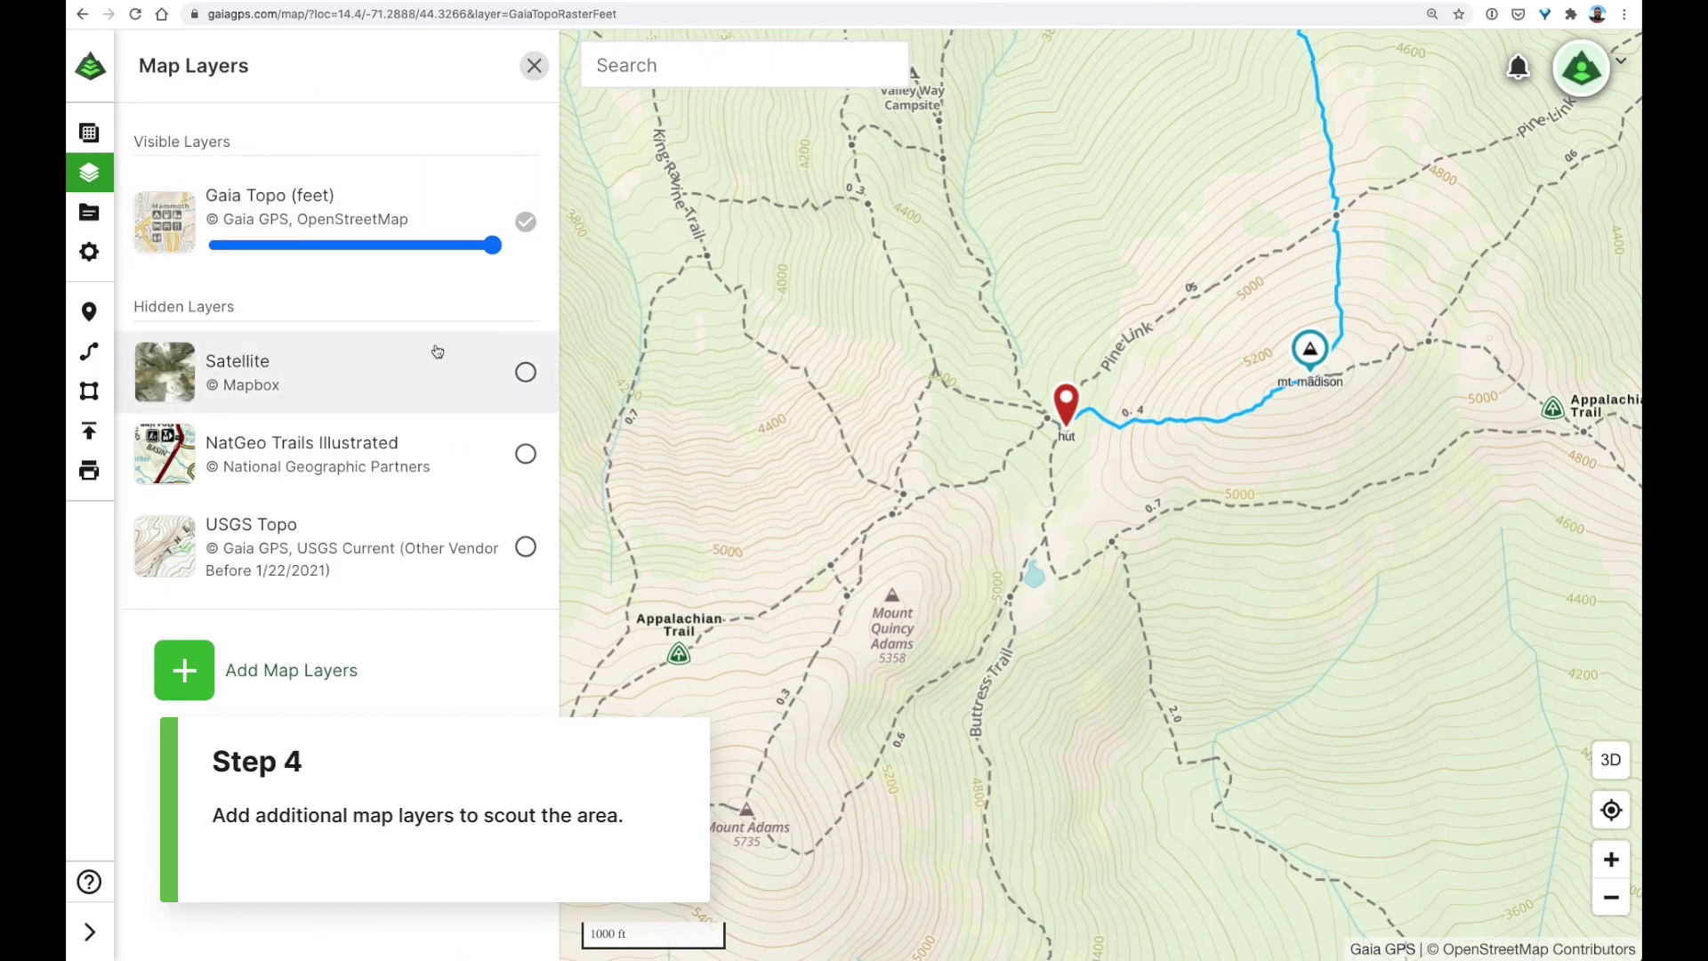
left_click(526, 375)
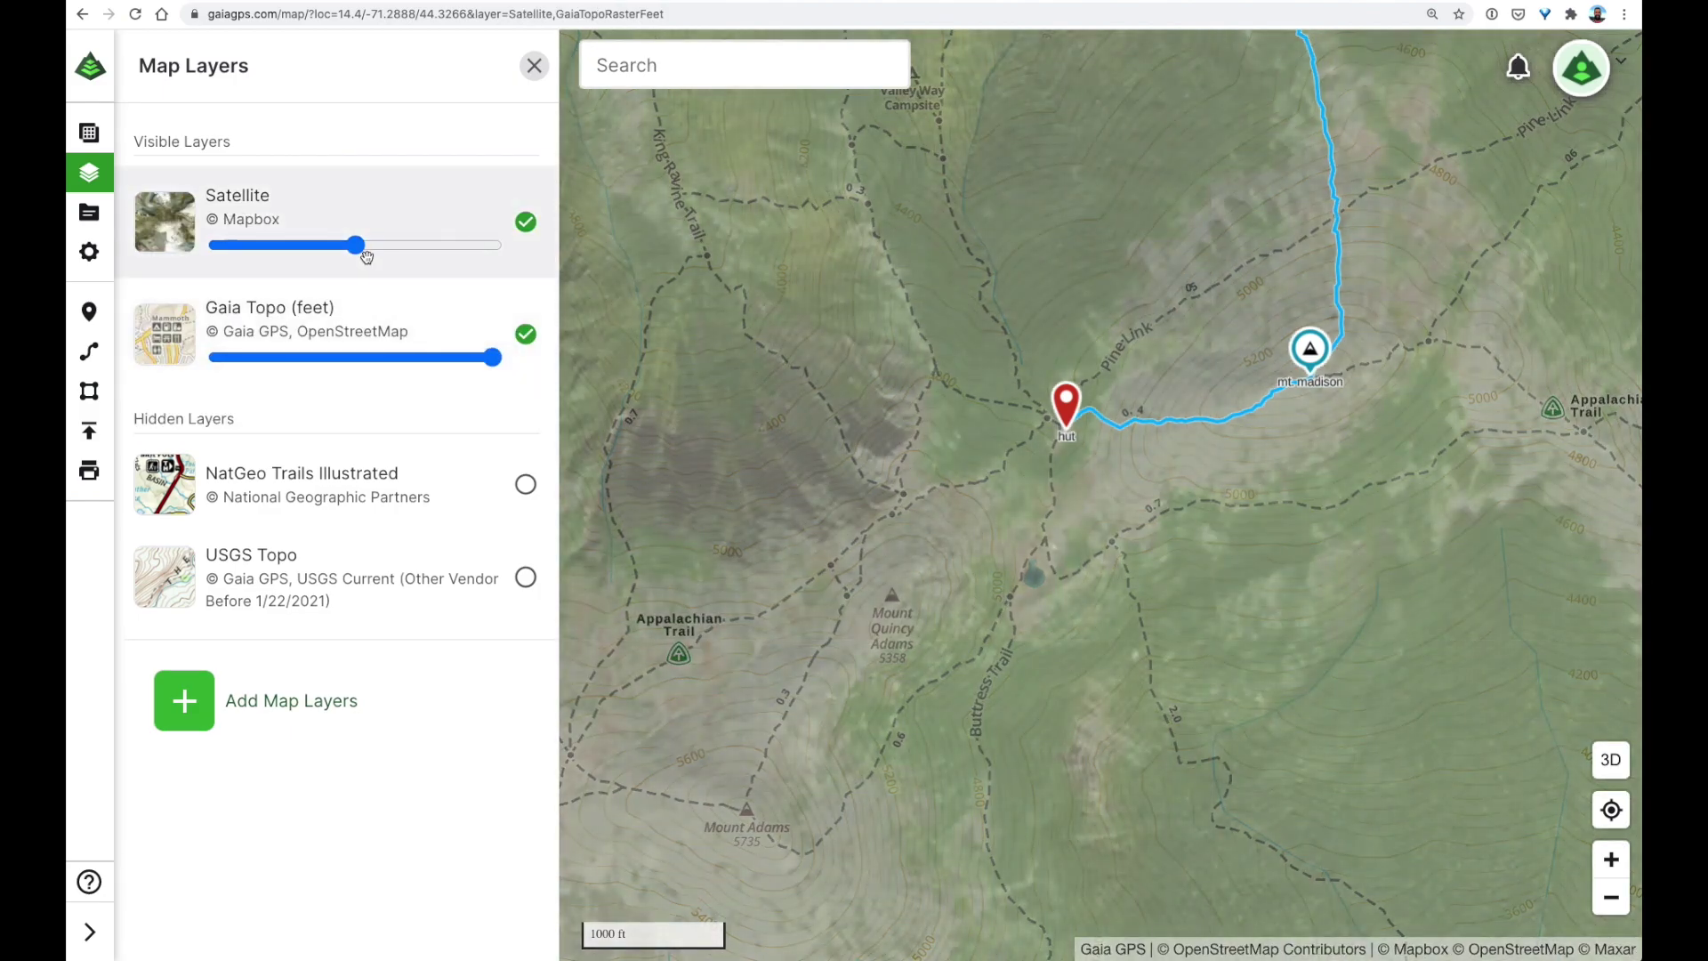
left_click_drag(359, 255, 363, 253)
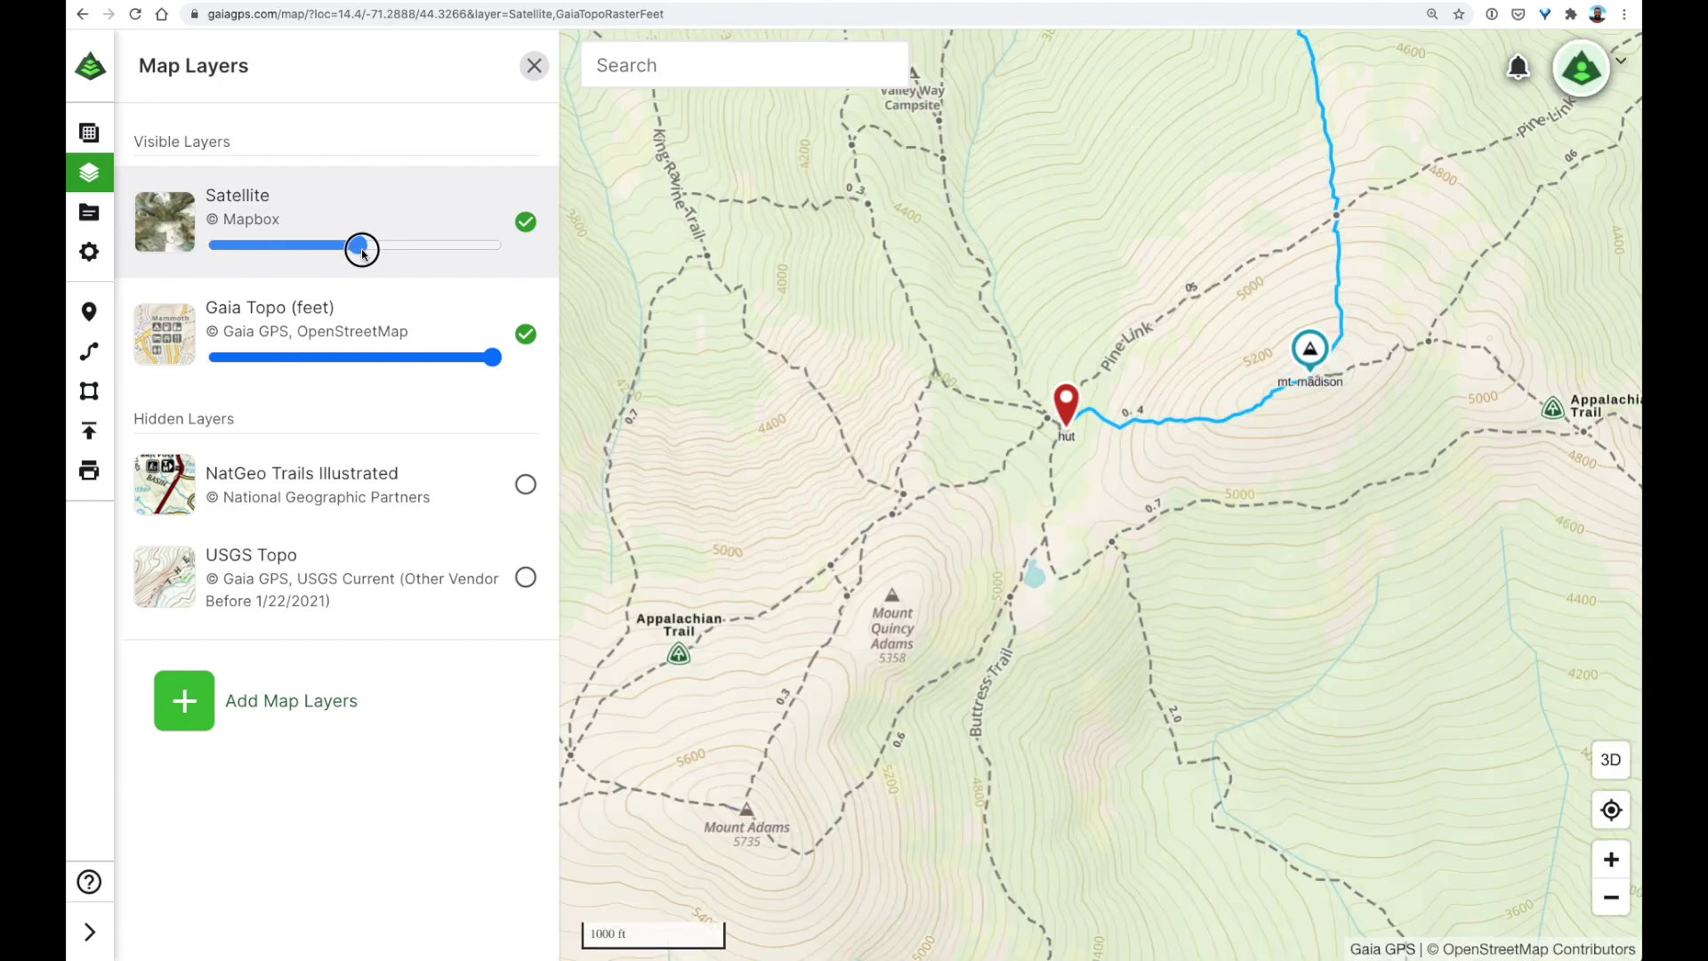
left_click_drag(508, 249, 496, 252)
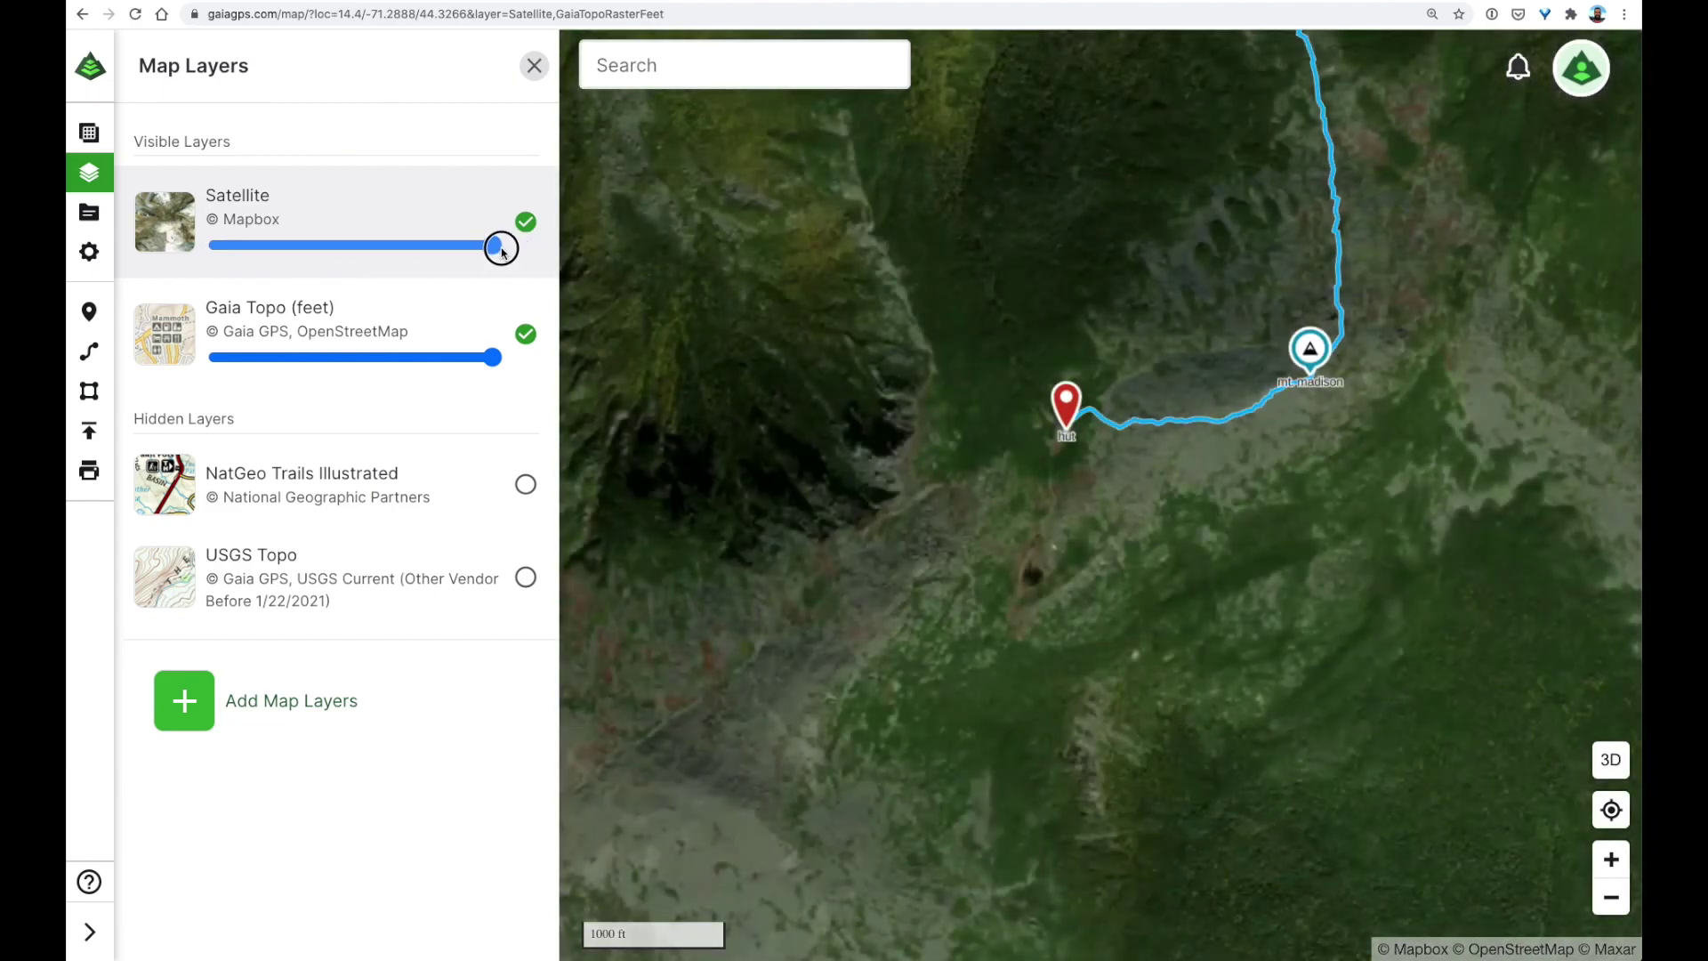
Step: Frame the satellite view on the hut and the Mt Madison summit trail
scroll(1109, 452, "up", 5)
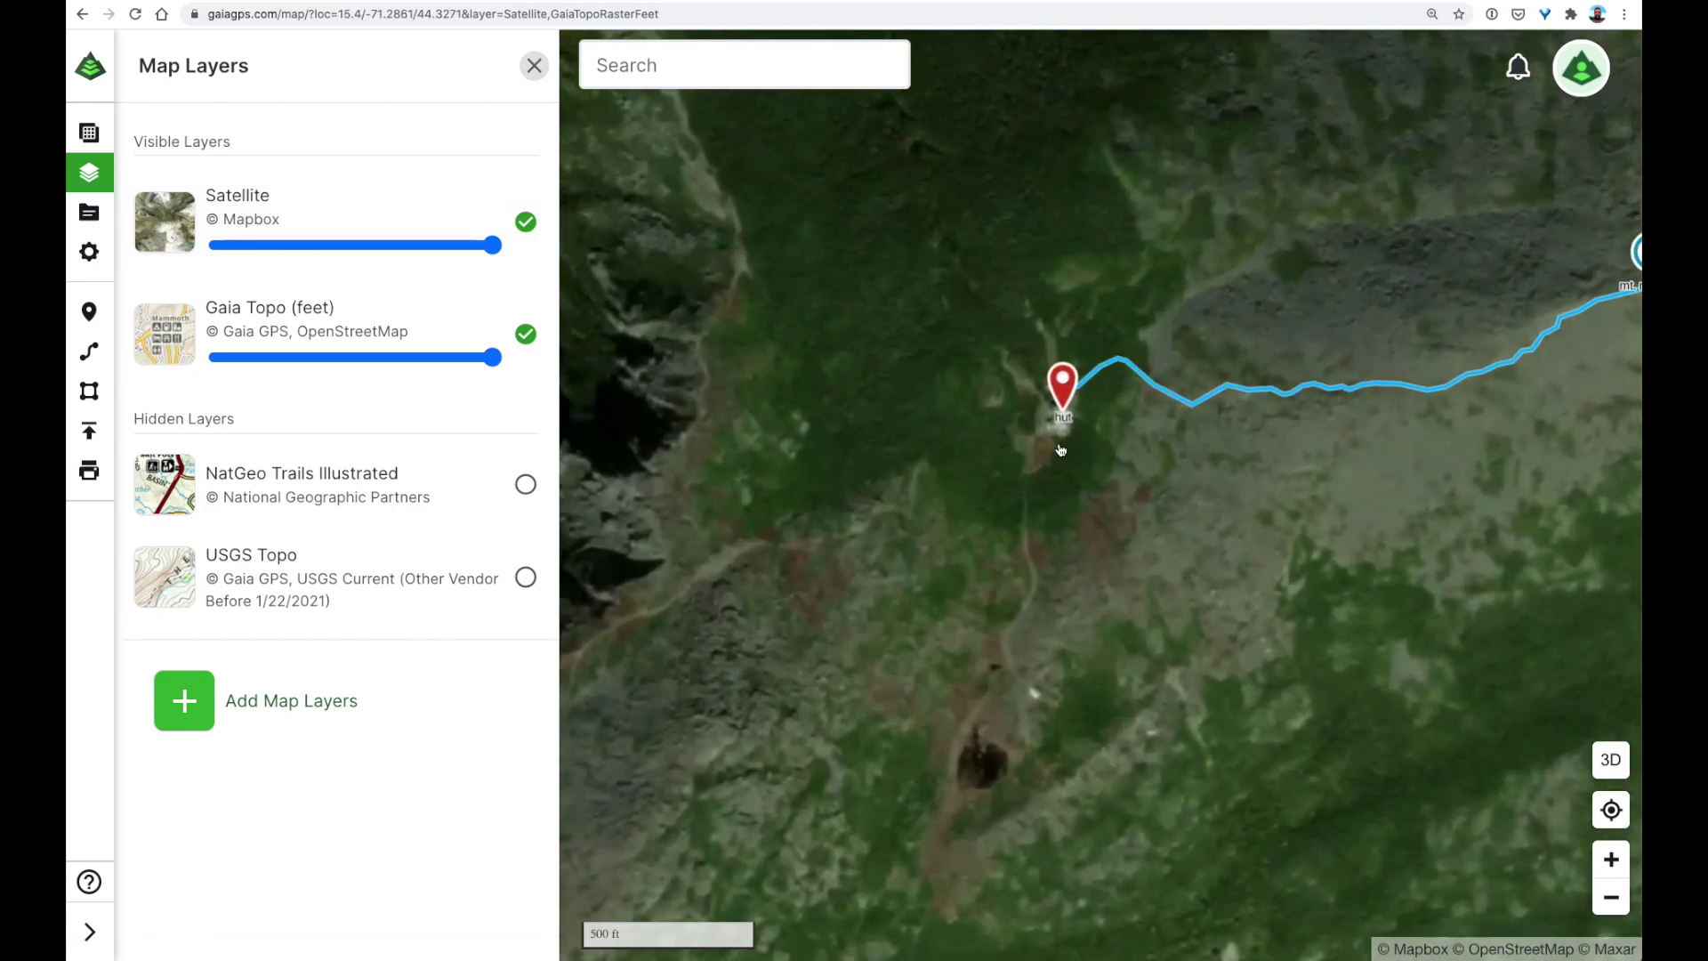
scroll(1177, 422, "up", 5)
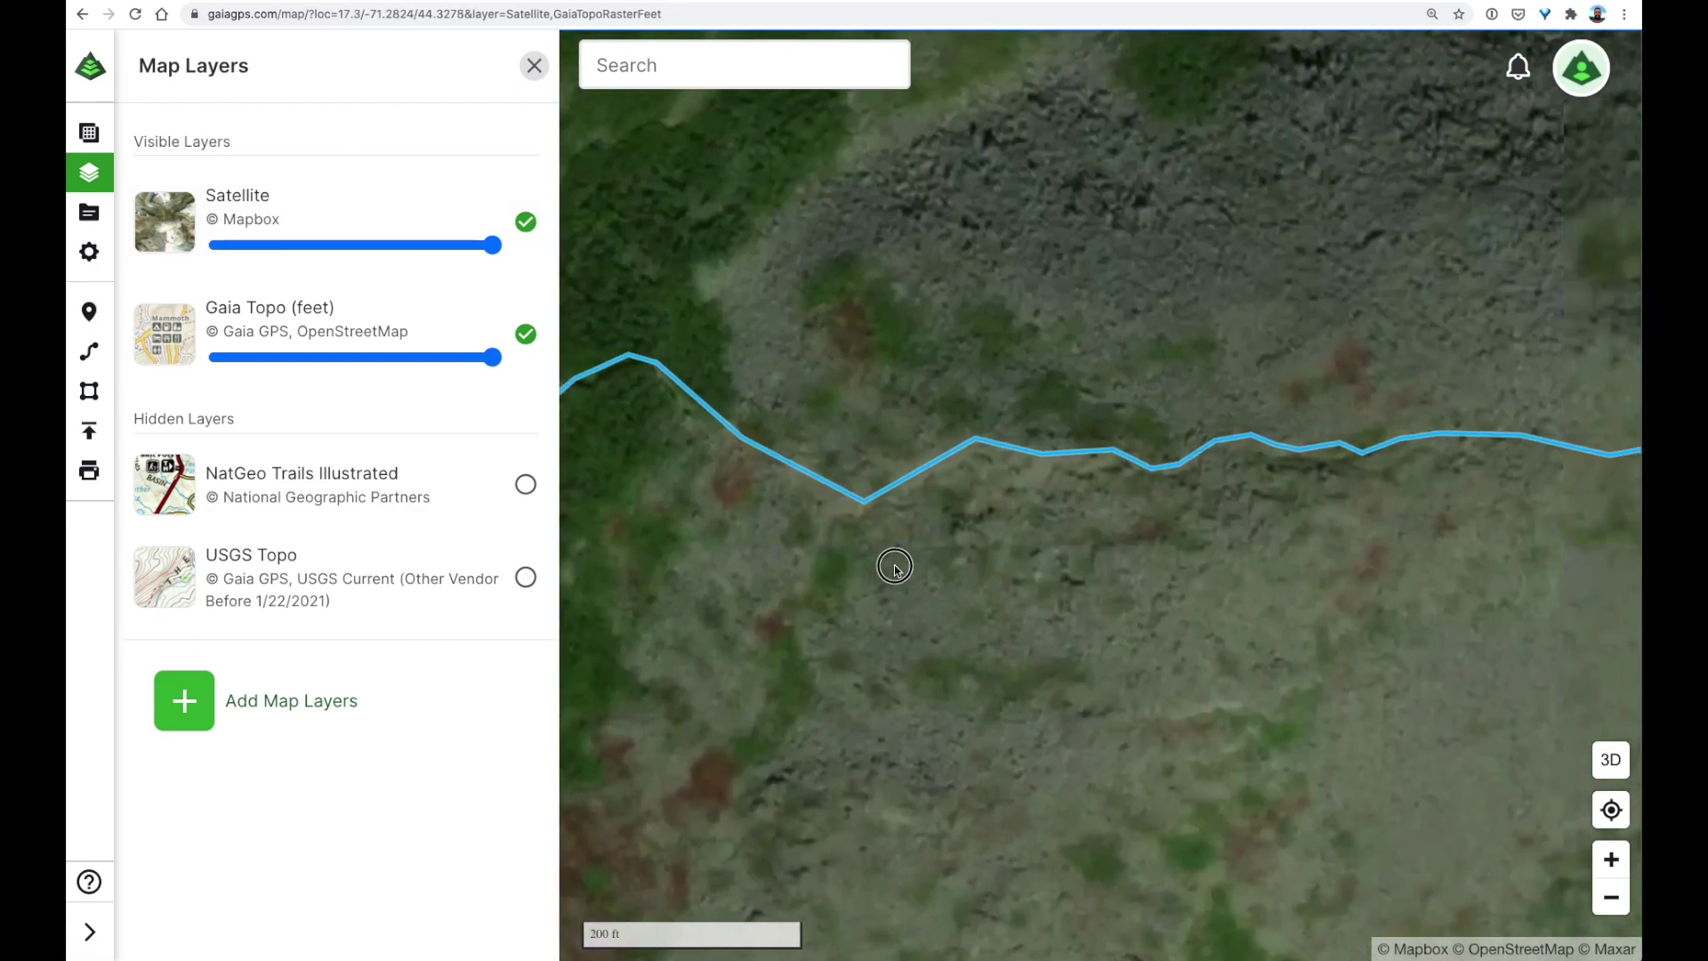
mouse_move(1307, 498)
left_mouse_down()
mouse_move(961, 717)
mouse_move(1228, 531)
mouse_move(918, 774)
left_mouse_up()
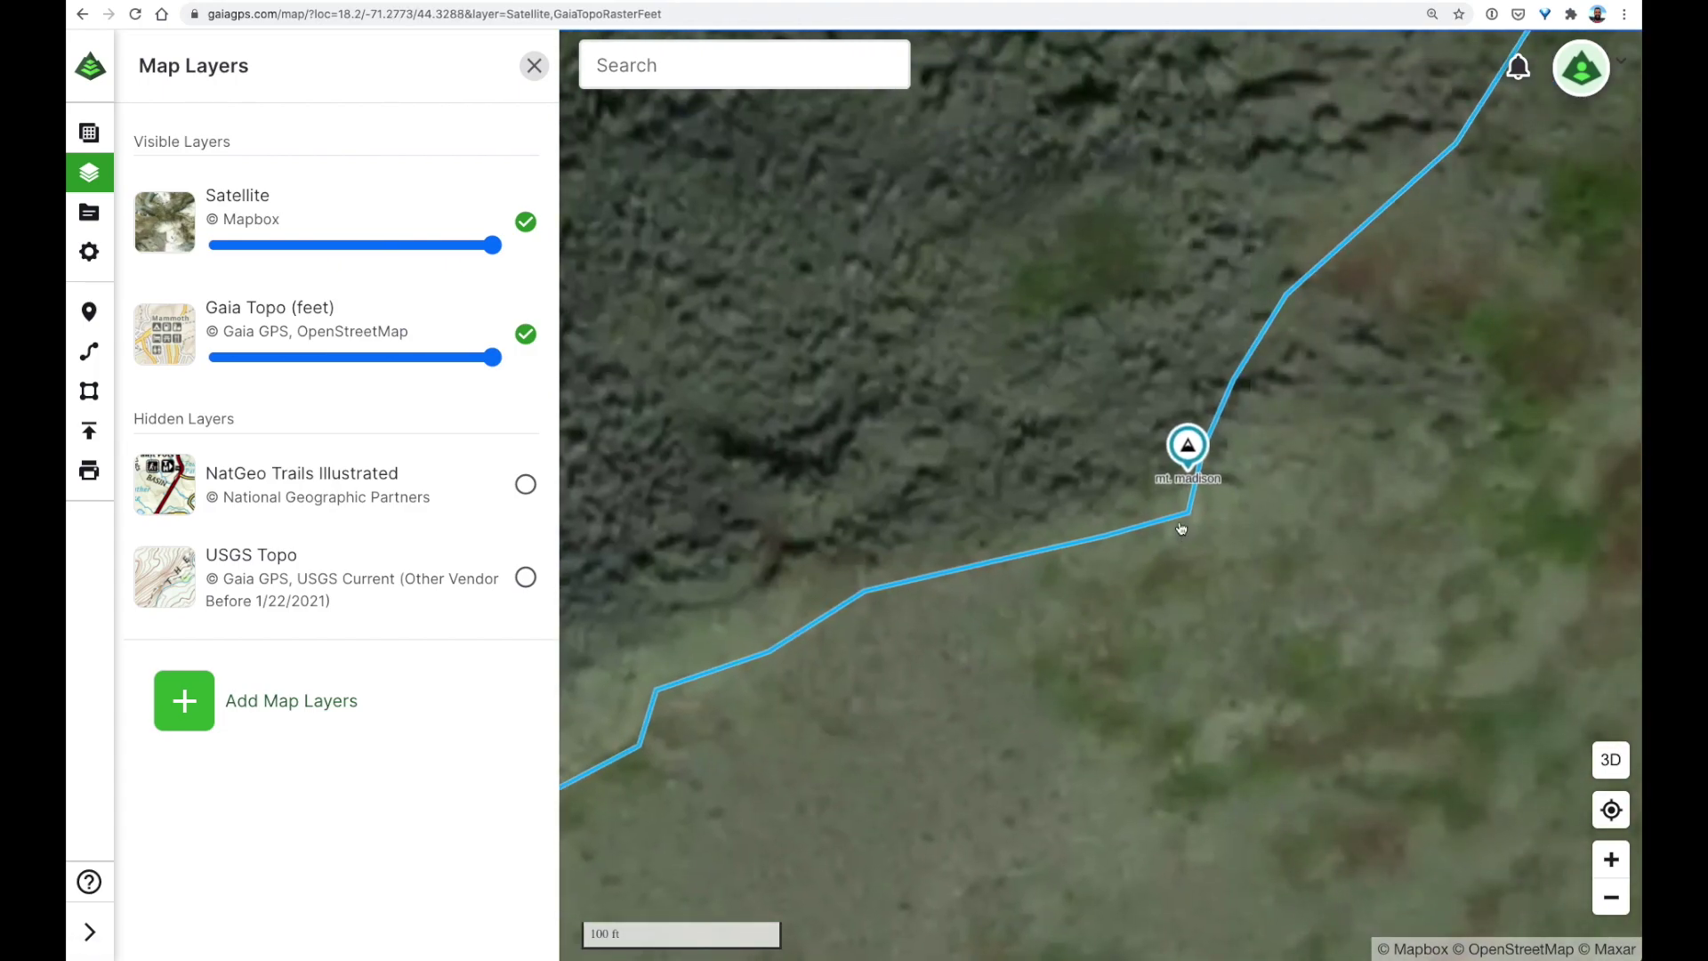
scroll(1182, 526, "up", 2)
scroll(969, 652, "down", 5)
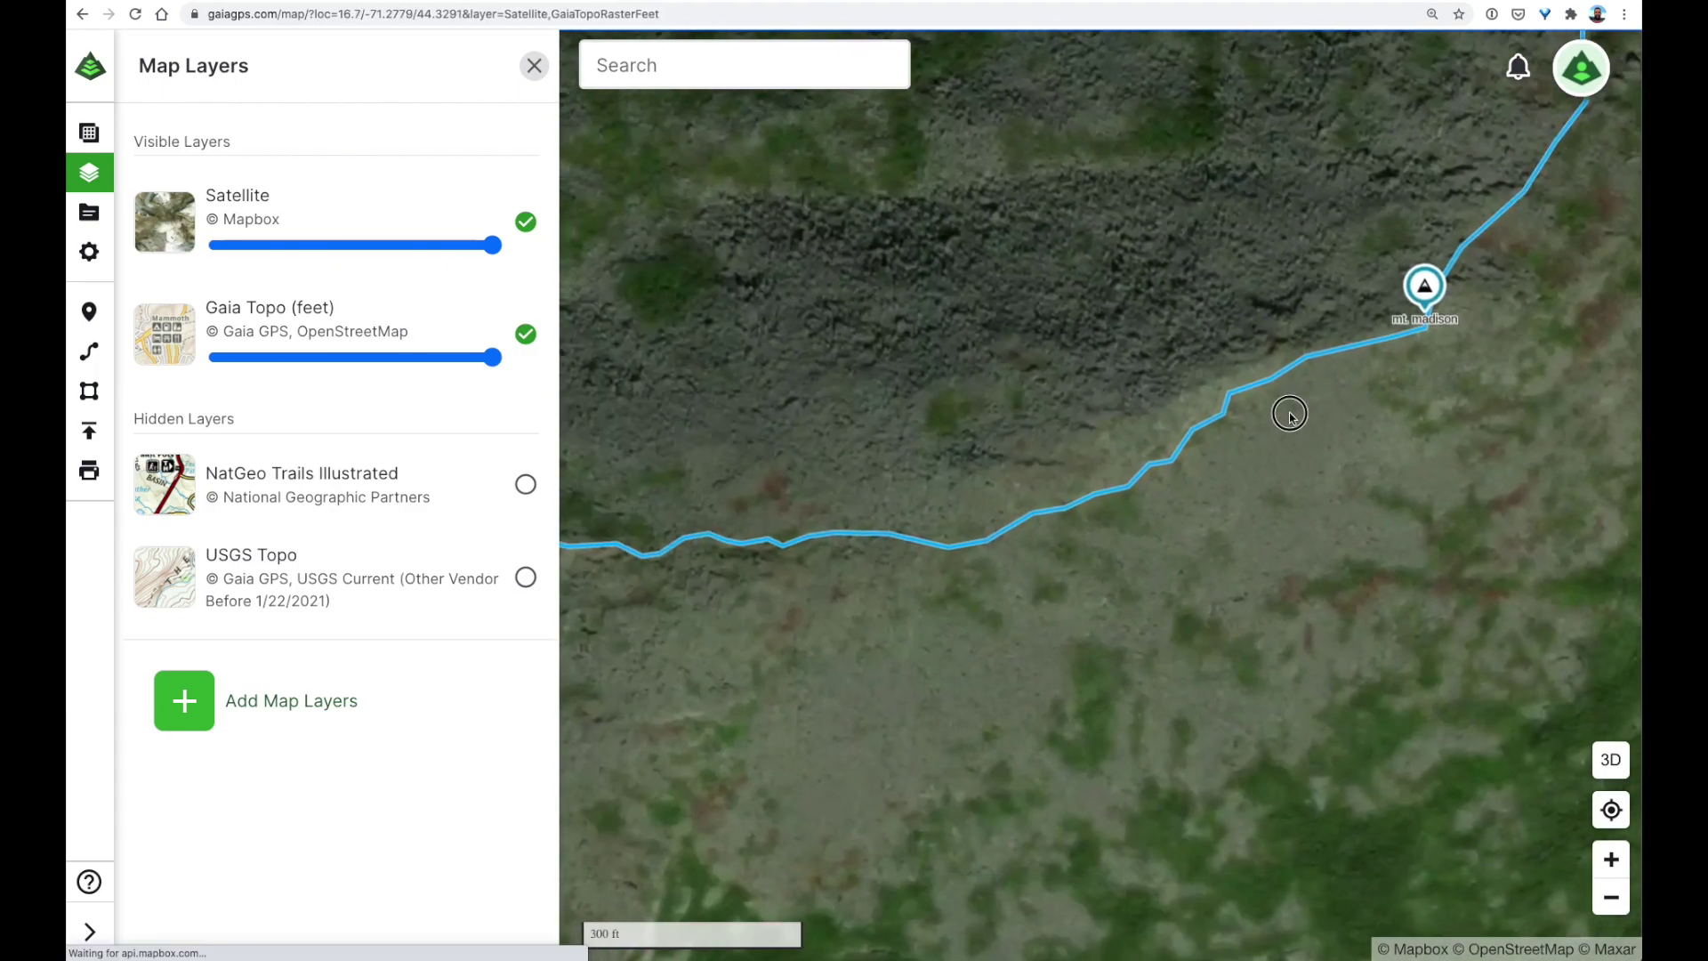
mouse_move(766, 649)
left_mouse_down()
mouse_move(802, 628)
mouse_move(702, 647)
mouse_move(951, 593)
mouse_move(1114, 513)
left_mouse_up()
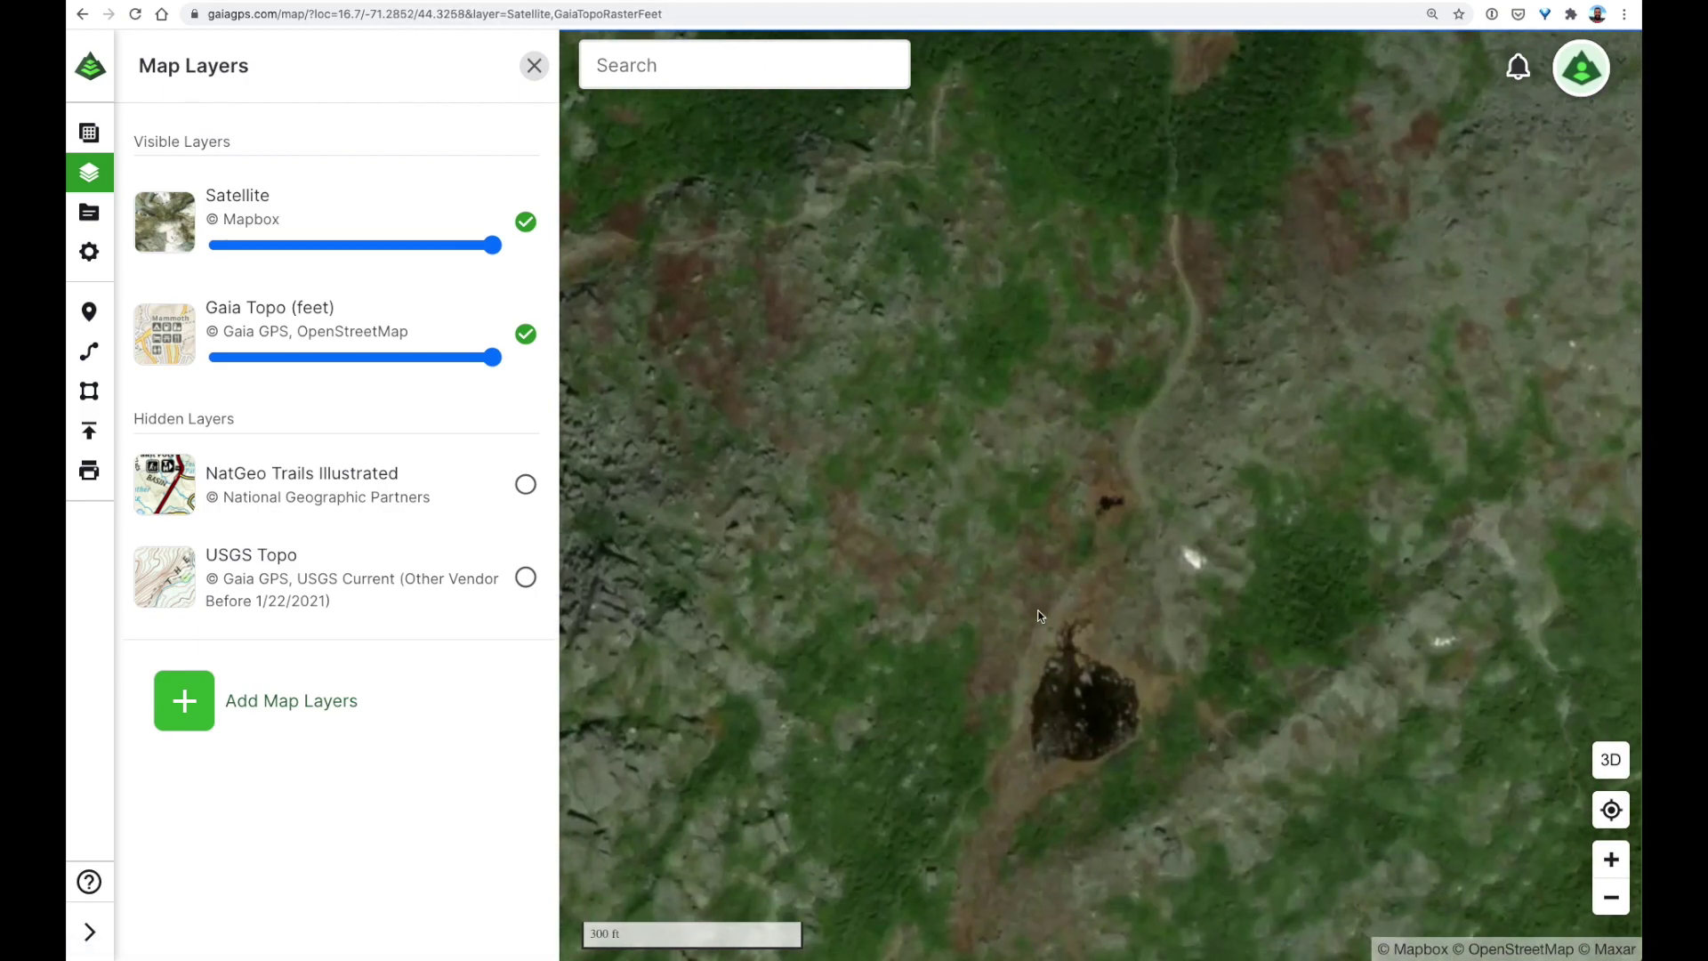
left_click_drag(1139, 685, 1267, 368)
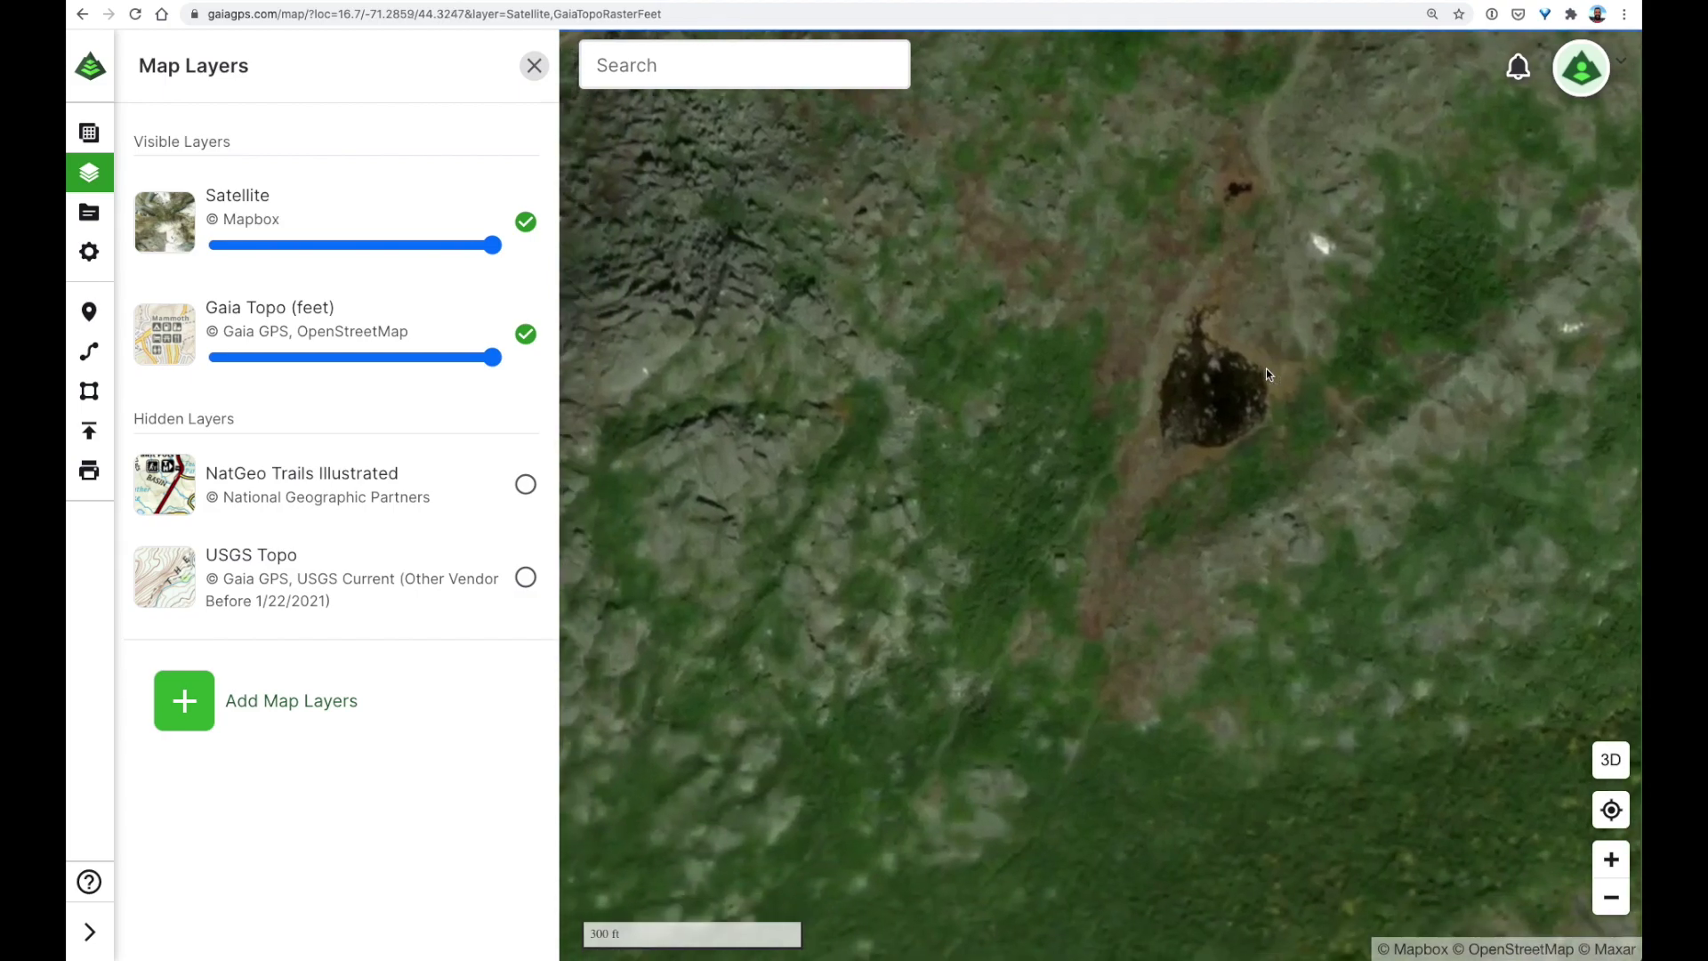
scroll(1189, 434, "down", 3)
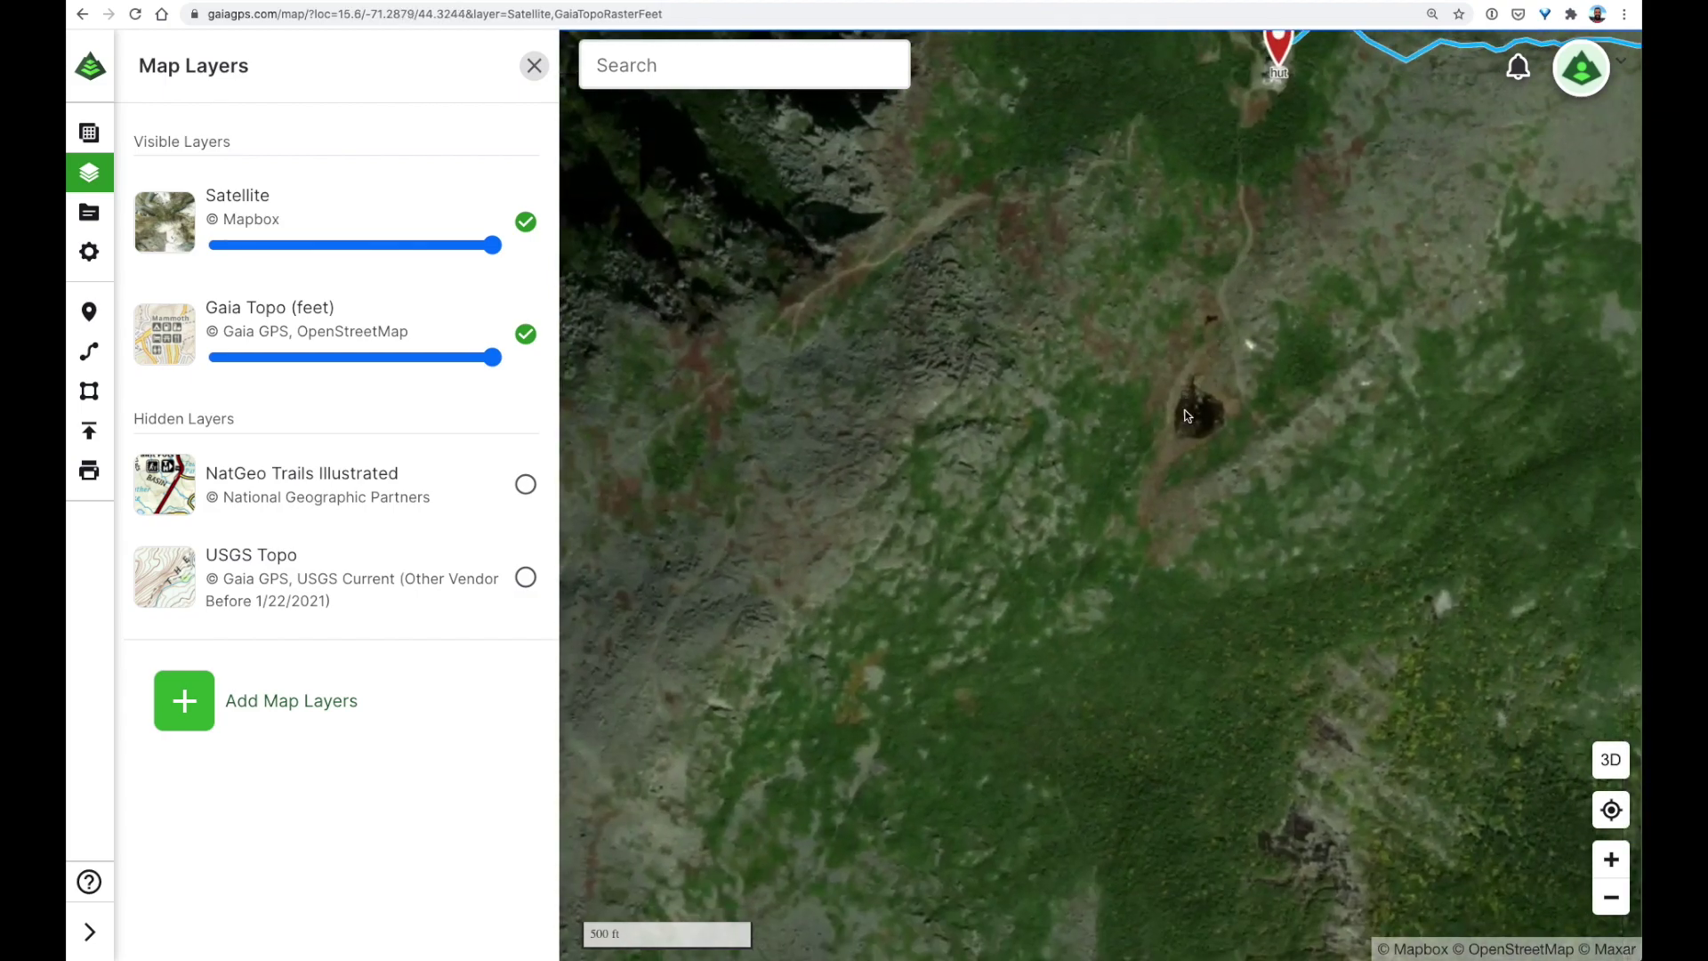
left_click_drag(1045, 548, 1315, 328)
scroll(1301, 371, "down", 3)
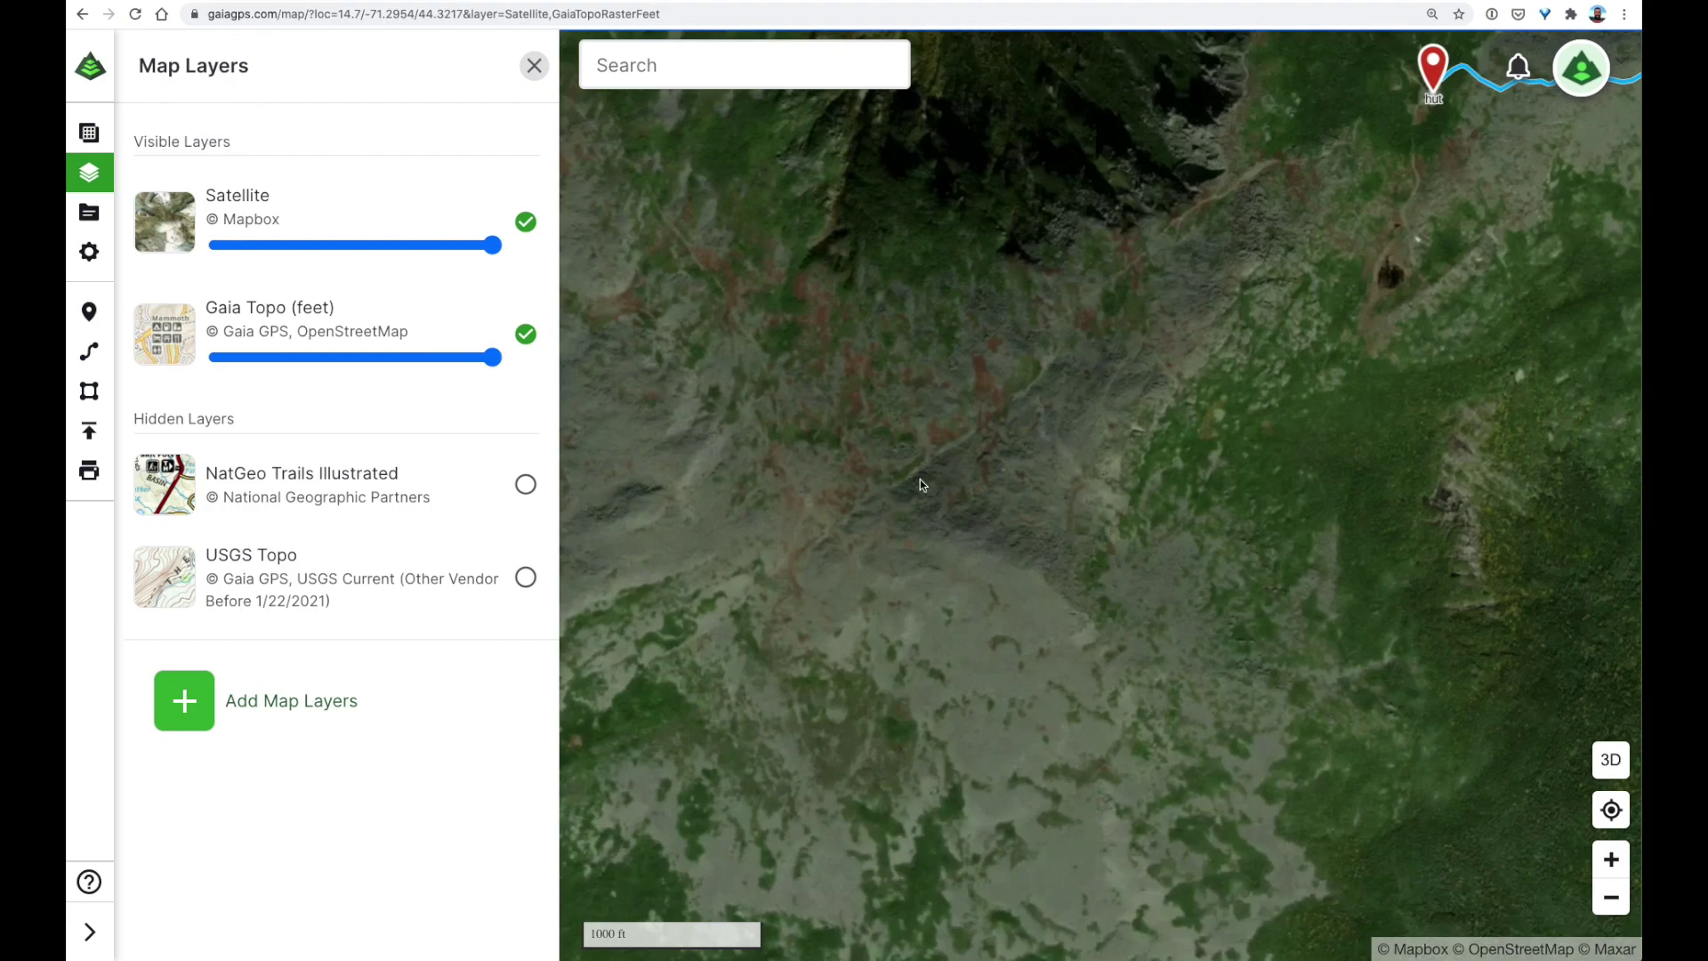
left_click_drag(1108, 295, 961, 405)
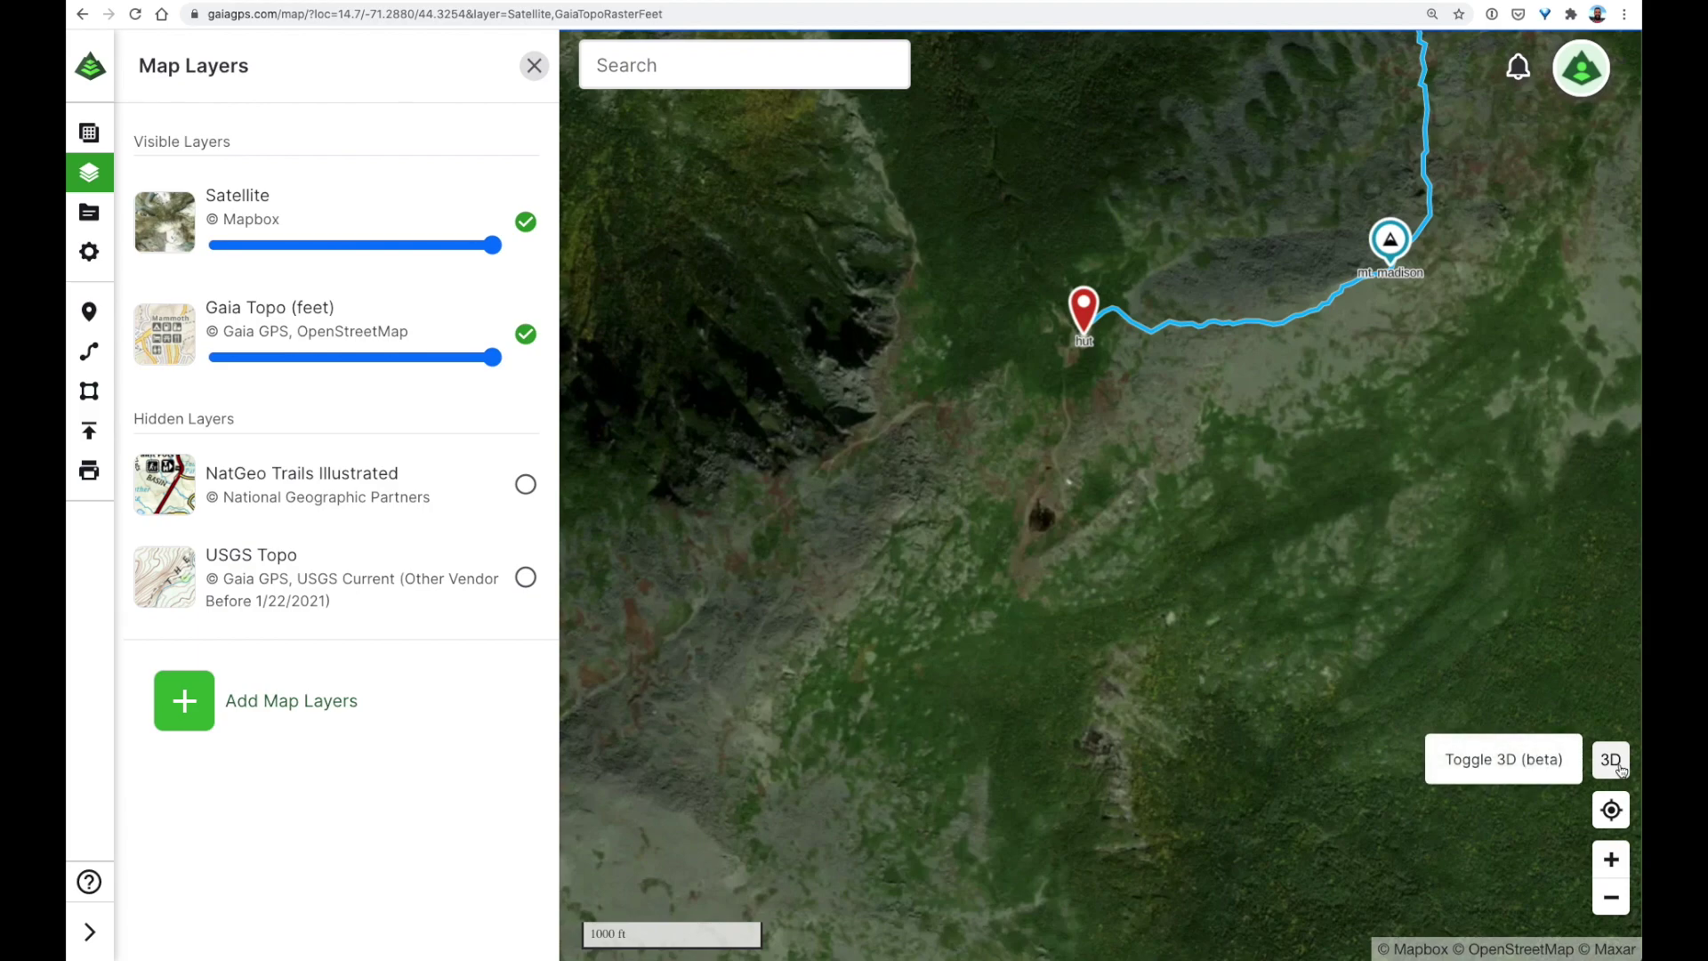
Step: Switch to 3D terrain, then tilt and rotate the view around the hut and Mt Madison
left_click(1619, 767)
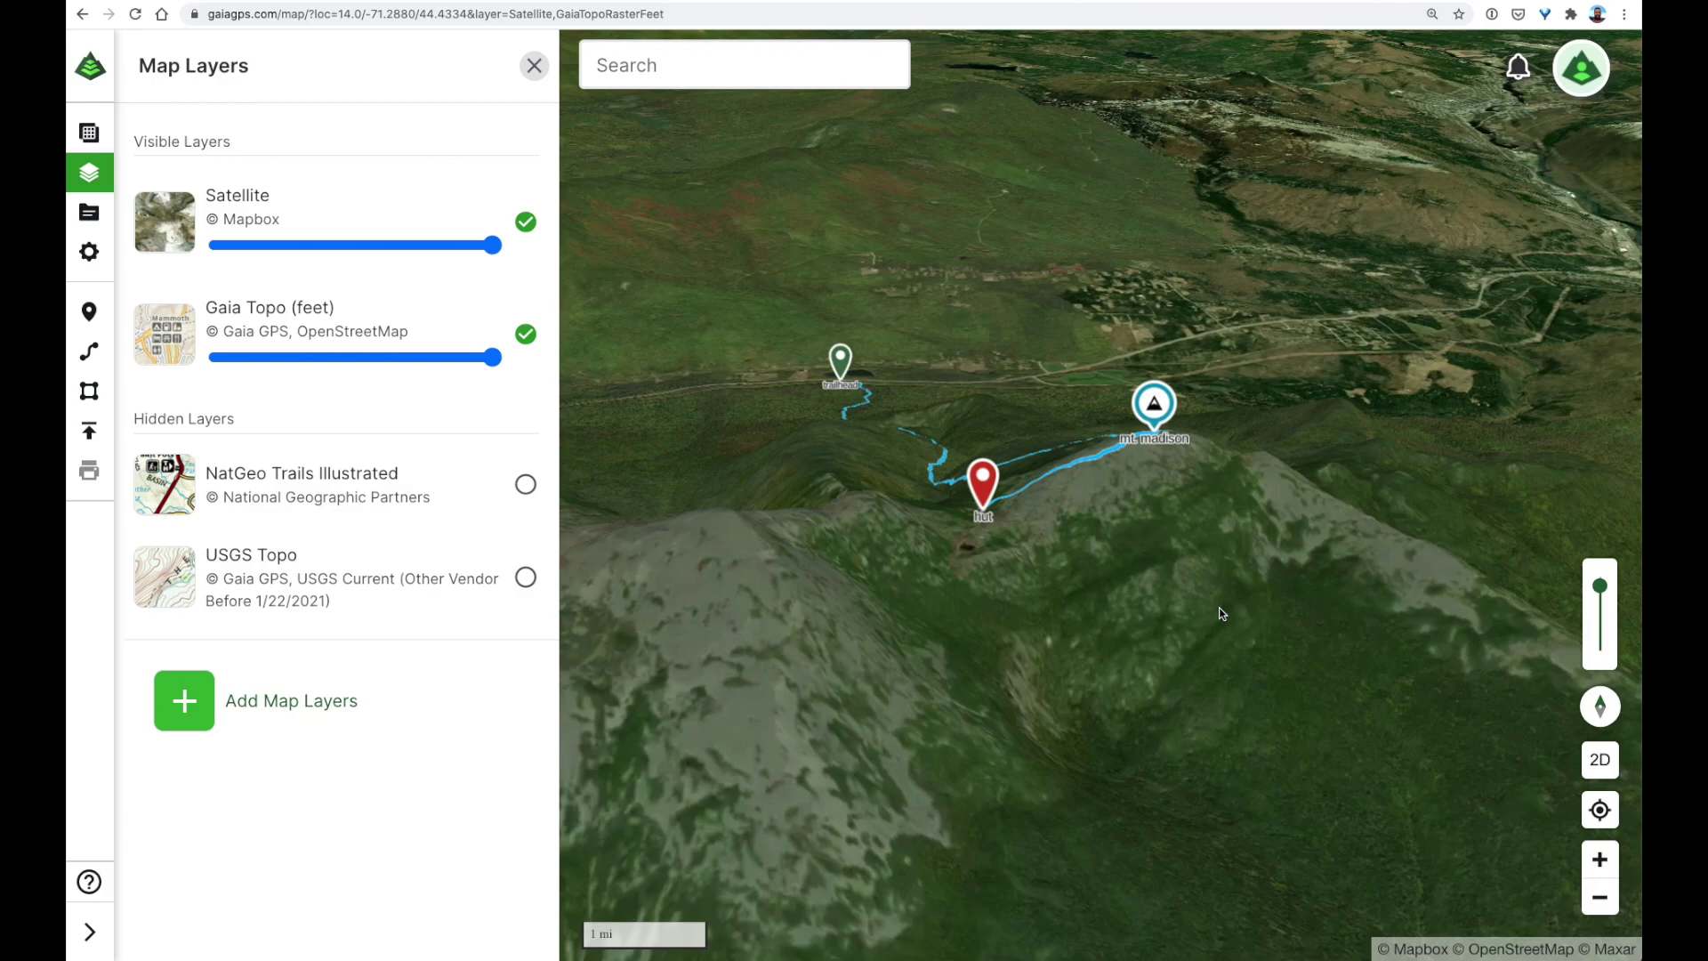
mouse_move(1266, 547)
left_mouse_down()
mouse_move(1270, 591)
mouse_move(1228, 599)
mouse_move(1239, 576)
mouse_move(1304, 553)
mouse_move(1369, 588)
mouse_move(1465, 546)
mouse_move(942, 605)
left_mouse_up()
scroll(788, 408, "up", 3)
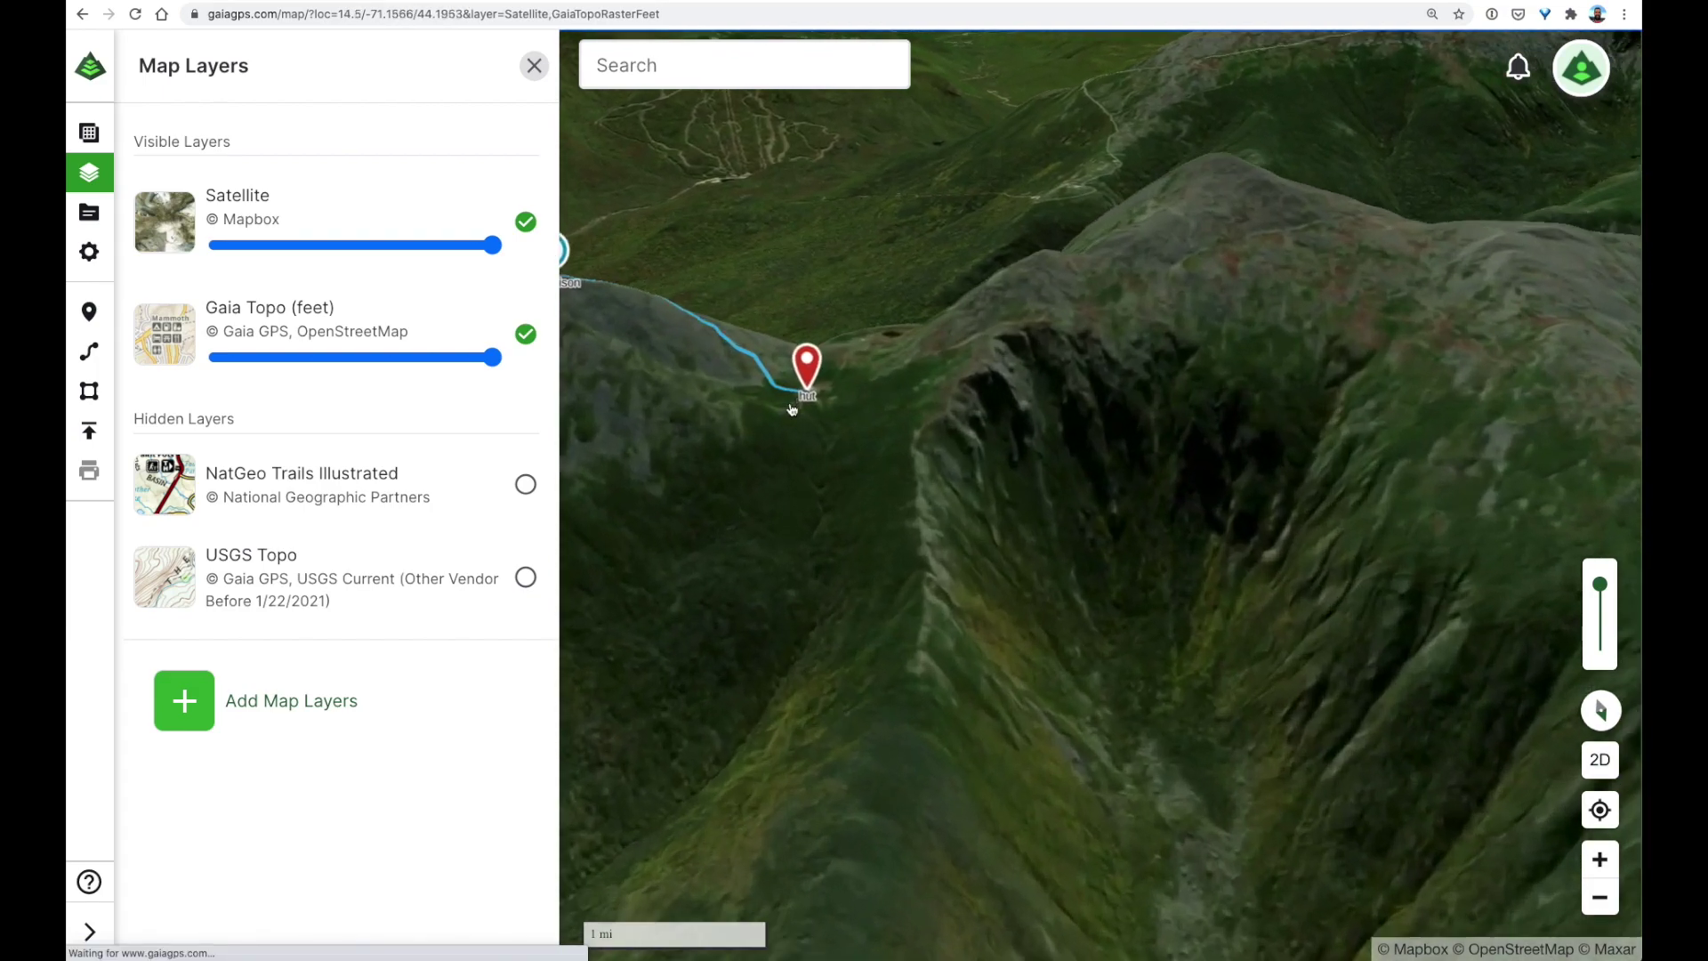
left_click_drag(884, 461, 1118, 514)
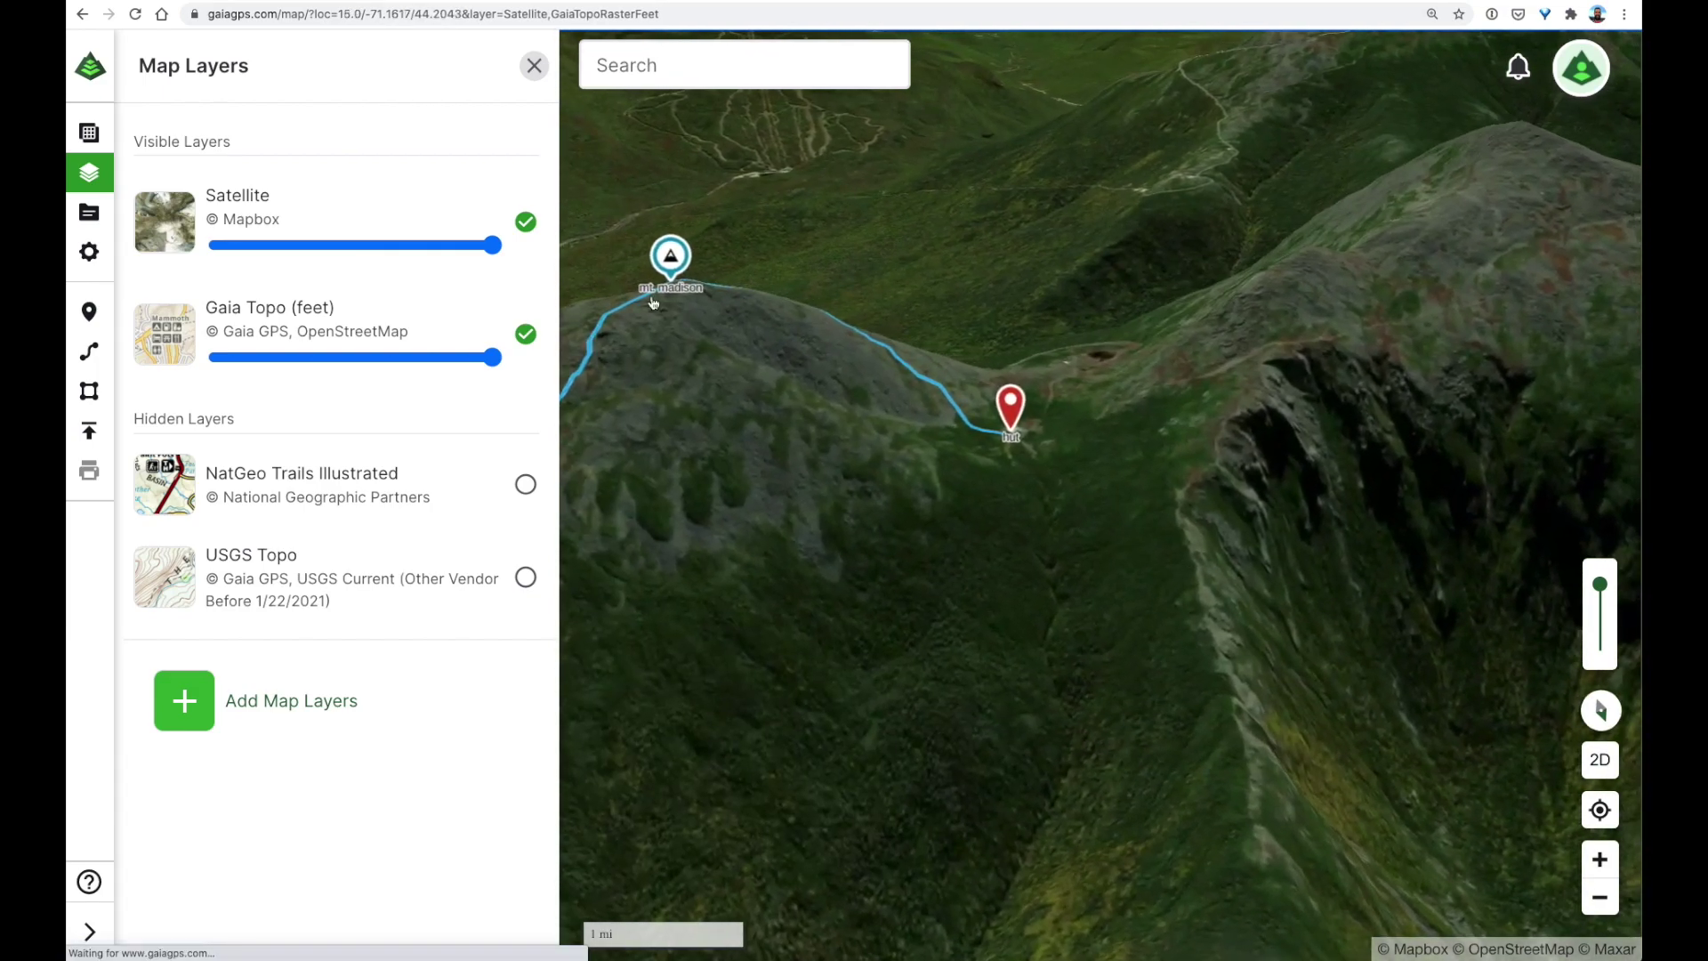
mouse_move(969, 624)
left_mouse_down()
mouse_move(1045, 649)
mouse_move(1133, 584)
mouse_move(1016, 560)
mouse_move(1338, 644)
mouse_move(725, 622)
mouse_move(1083, 628)
mouse_move(1102, 673)
left_mouse_up()
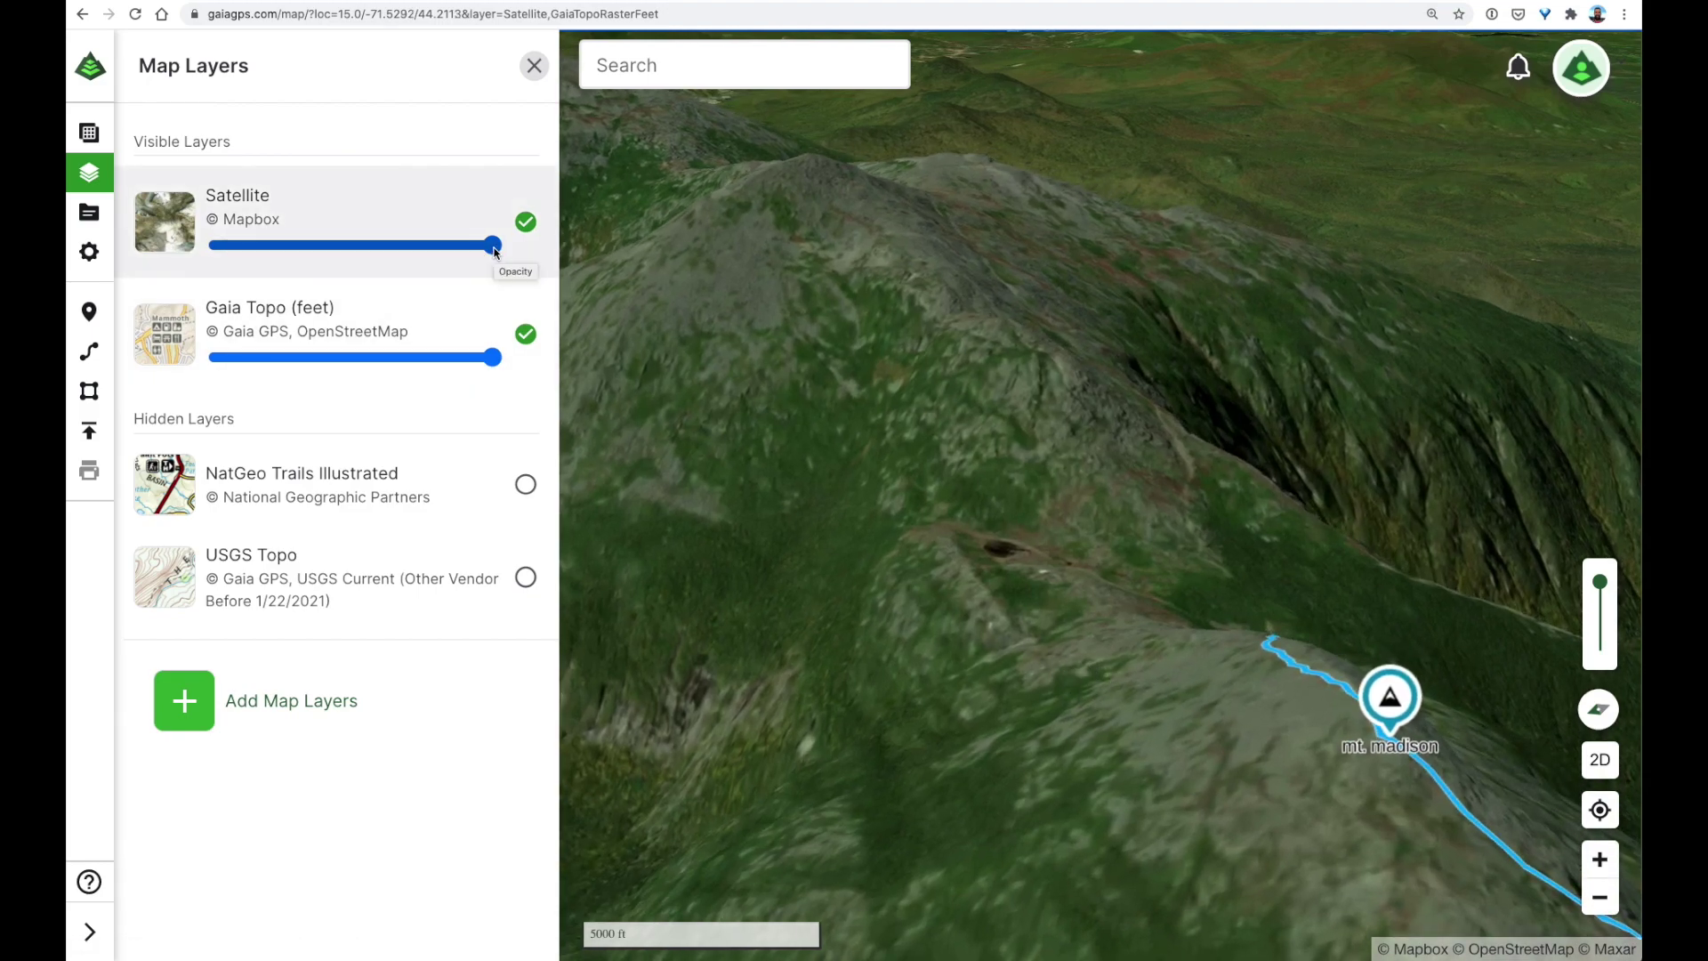
Step: Lower the Satellite layer opacity to about 40% and zoom in on the hut
left_click_drag(495, 252, 327, 254)
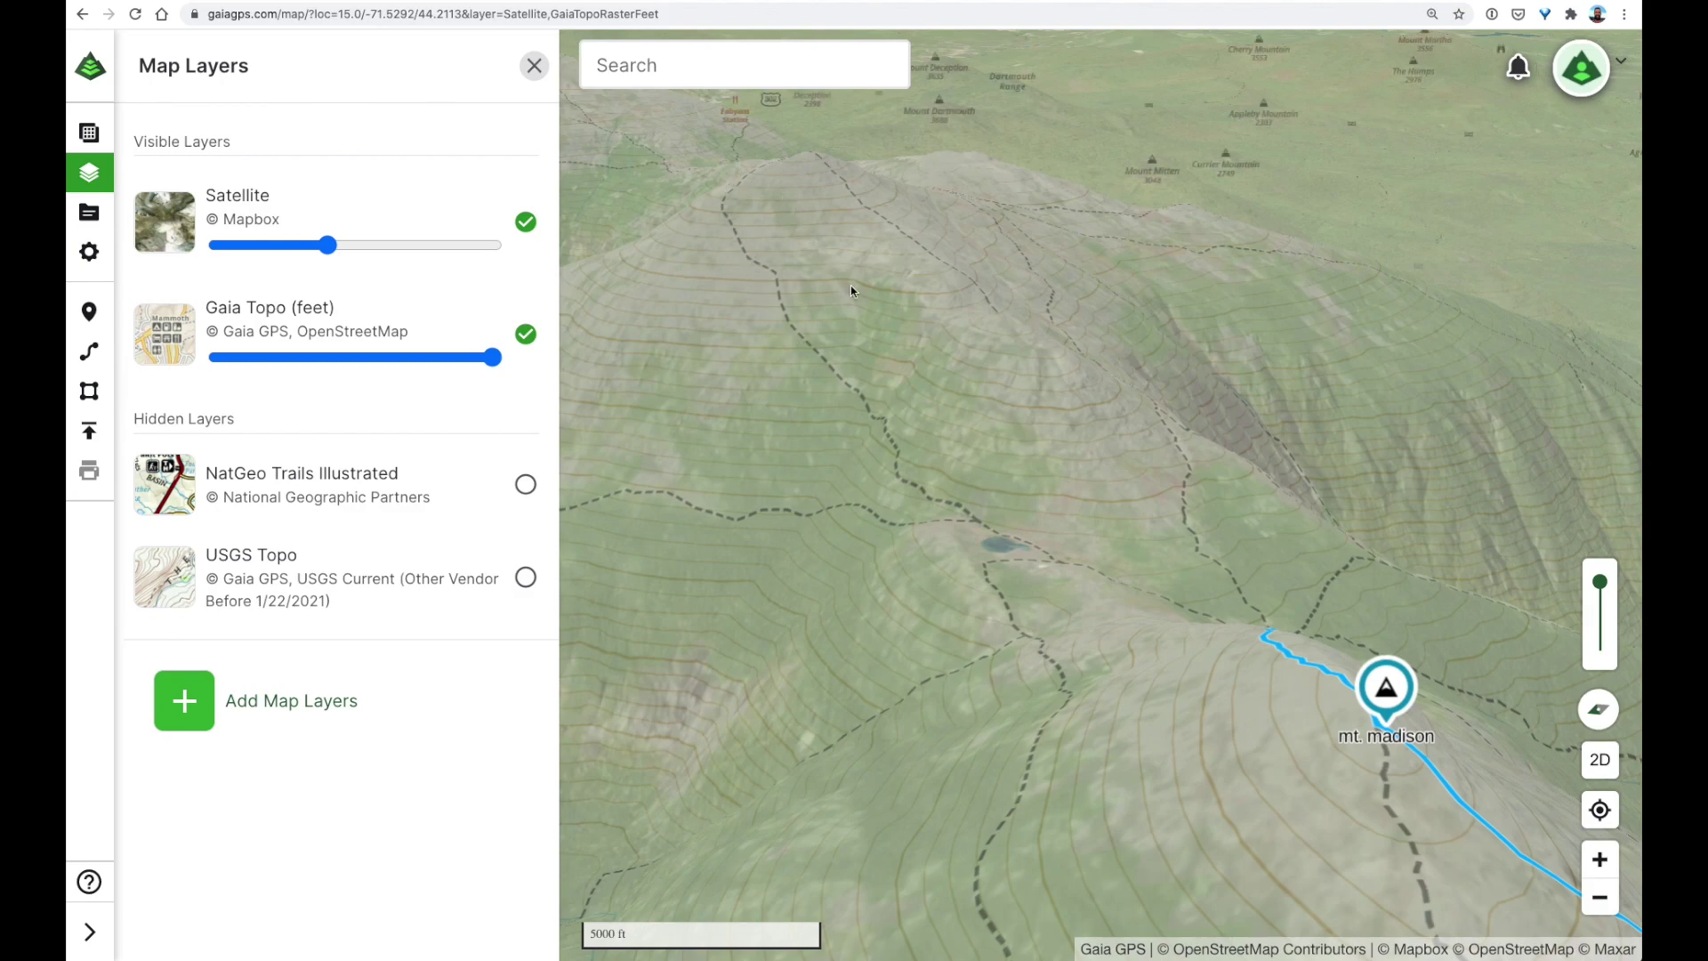
left_click_drag(856, 301, 891, 388)
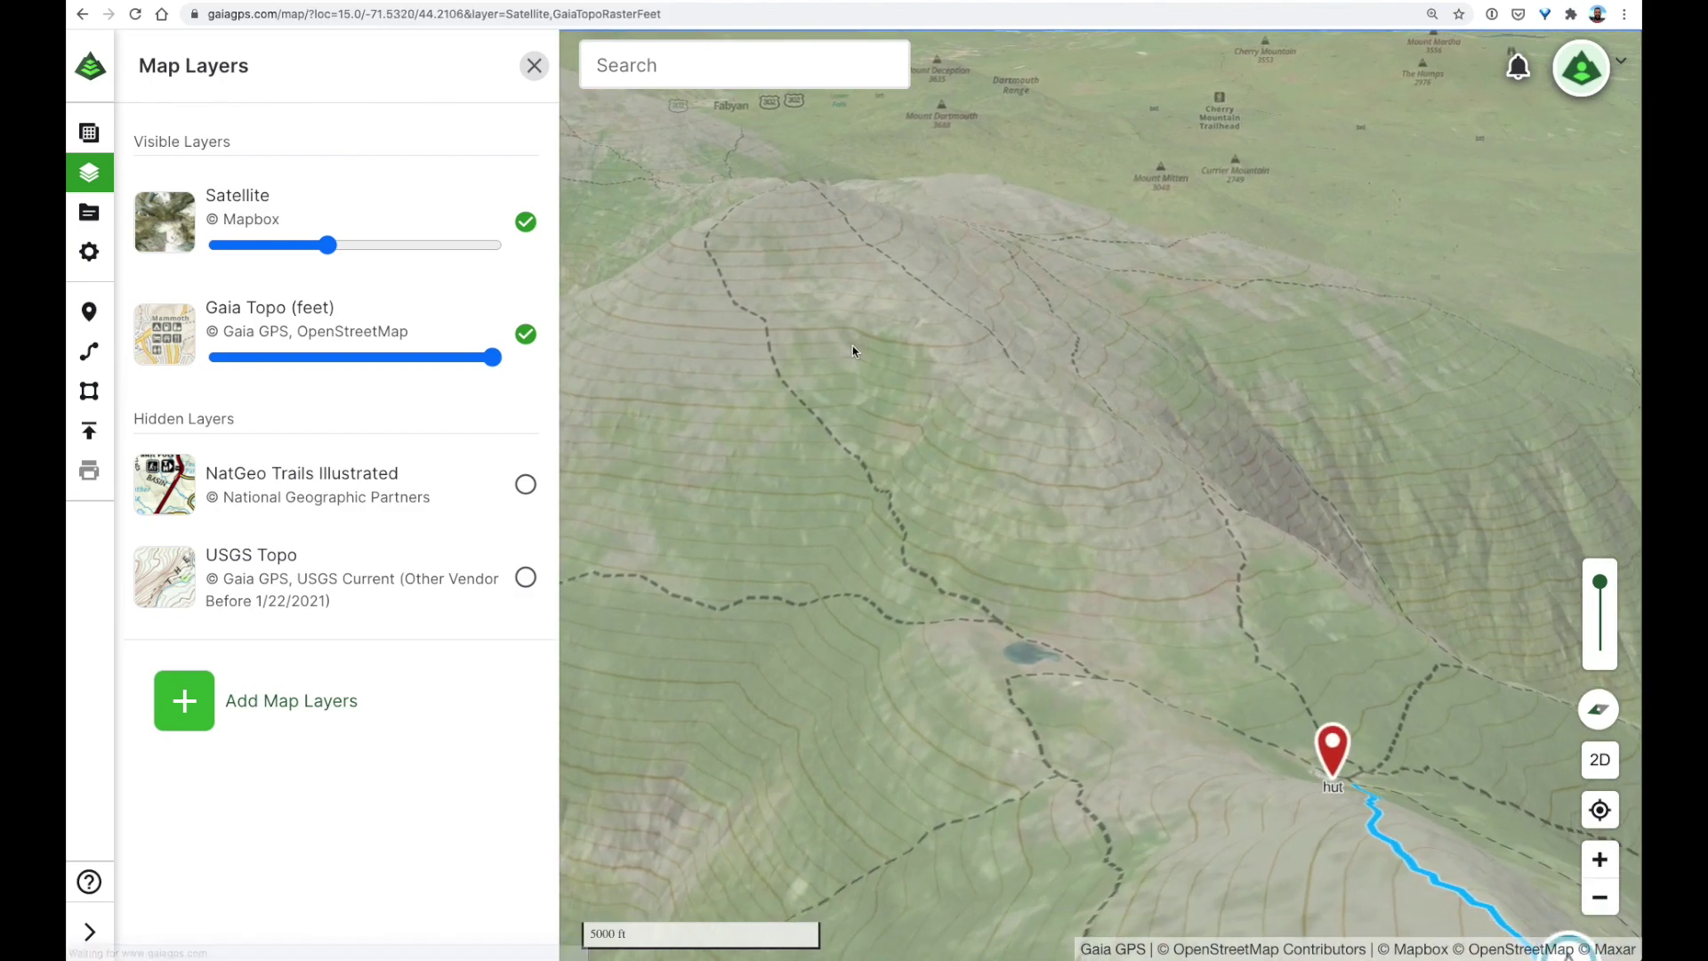
scroll(890, 389, "up", 2)
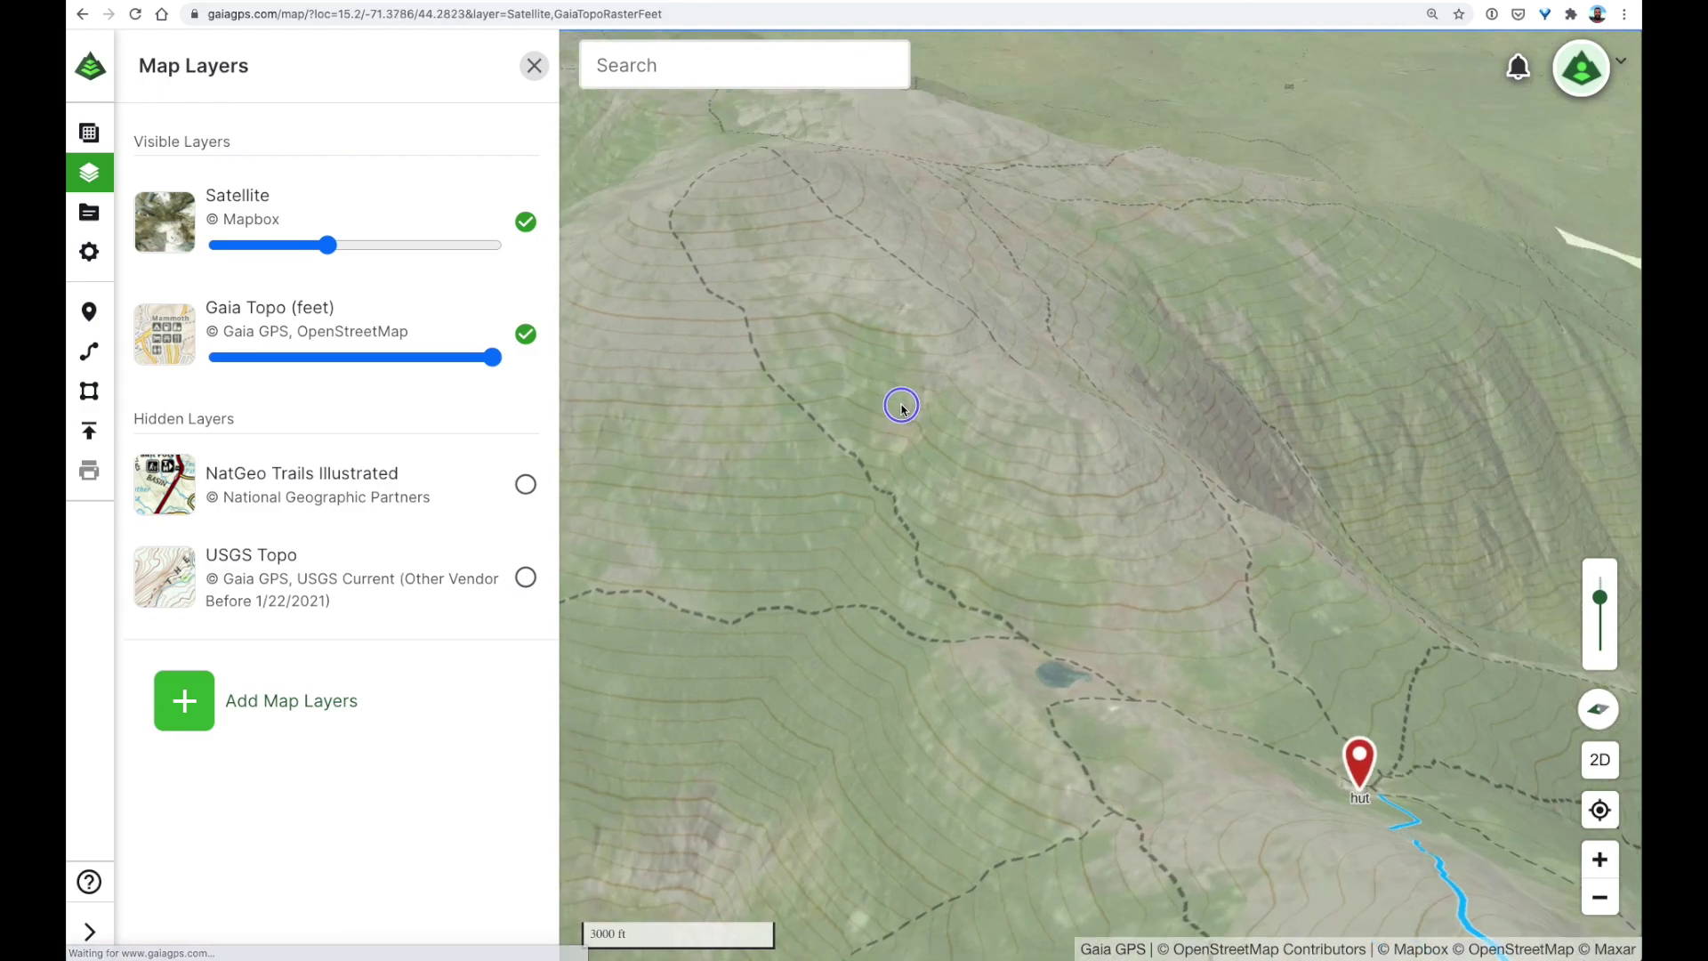
scroll(899, 424, "up", 1)
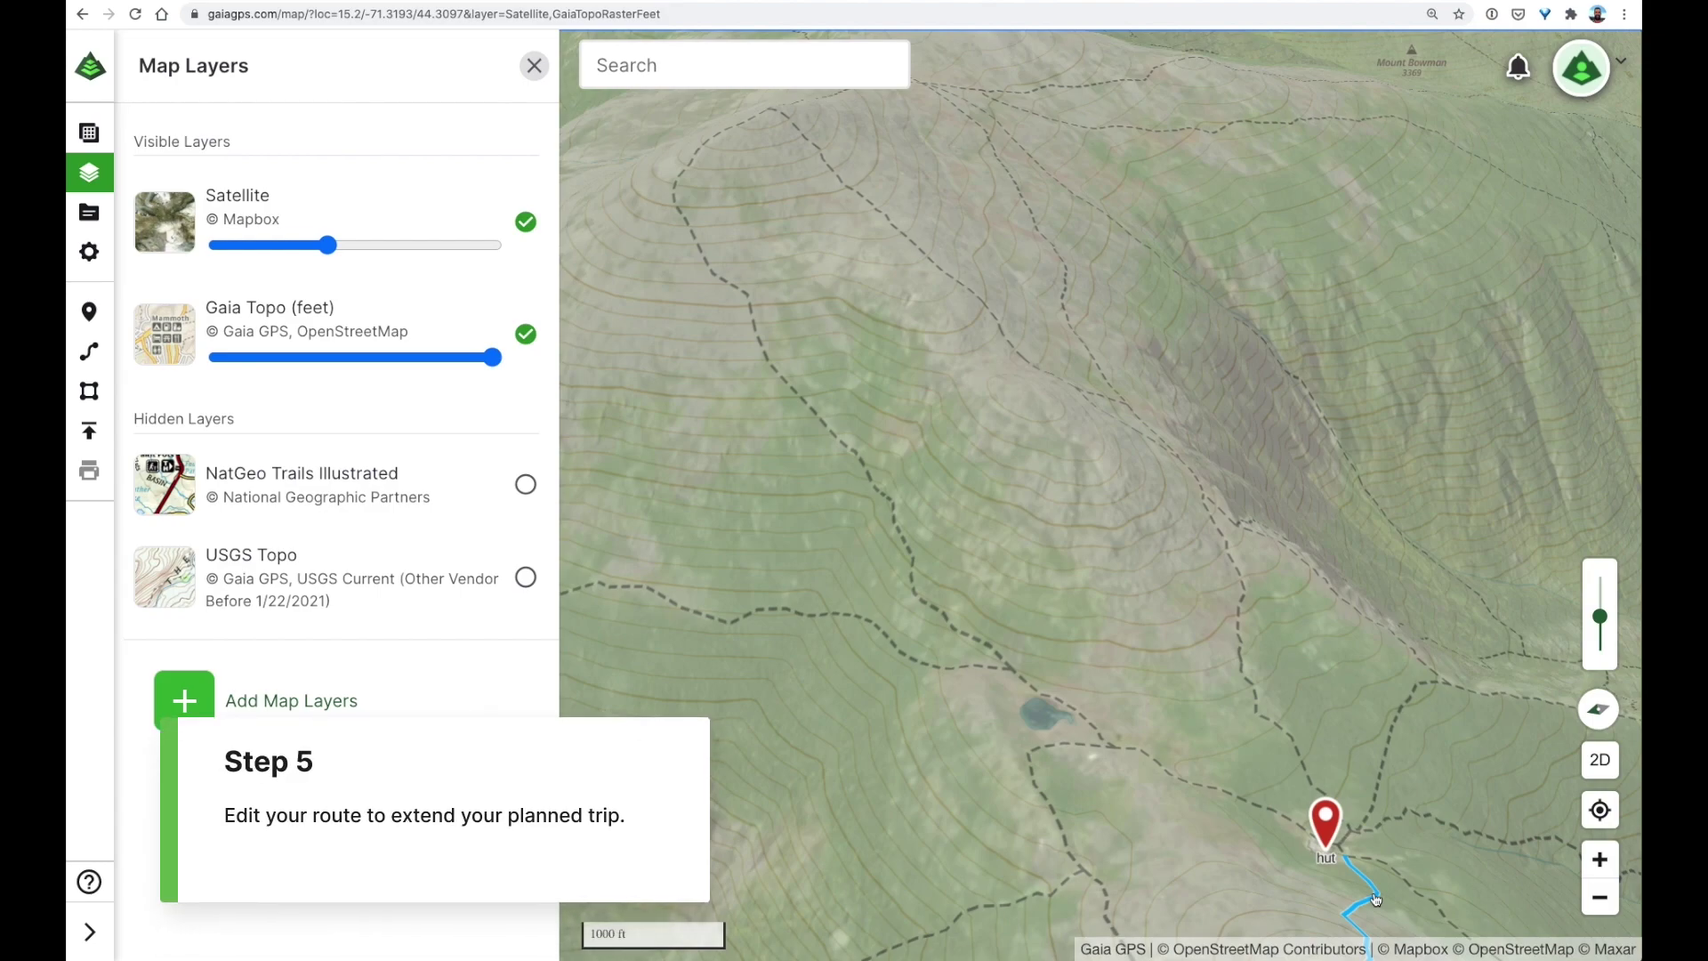
Step: Edit the madison hike route, adding a loop past the pond, over the ridge and back toward the hut
left_click(1377, 900)
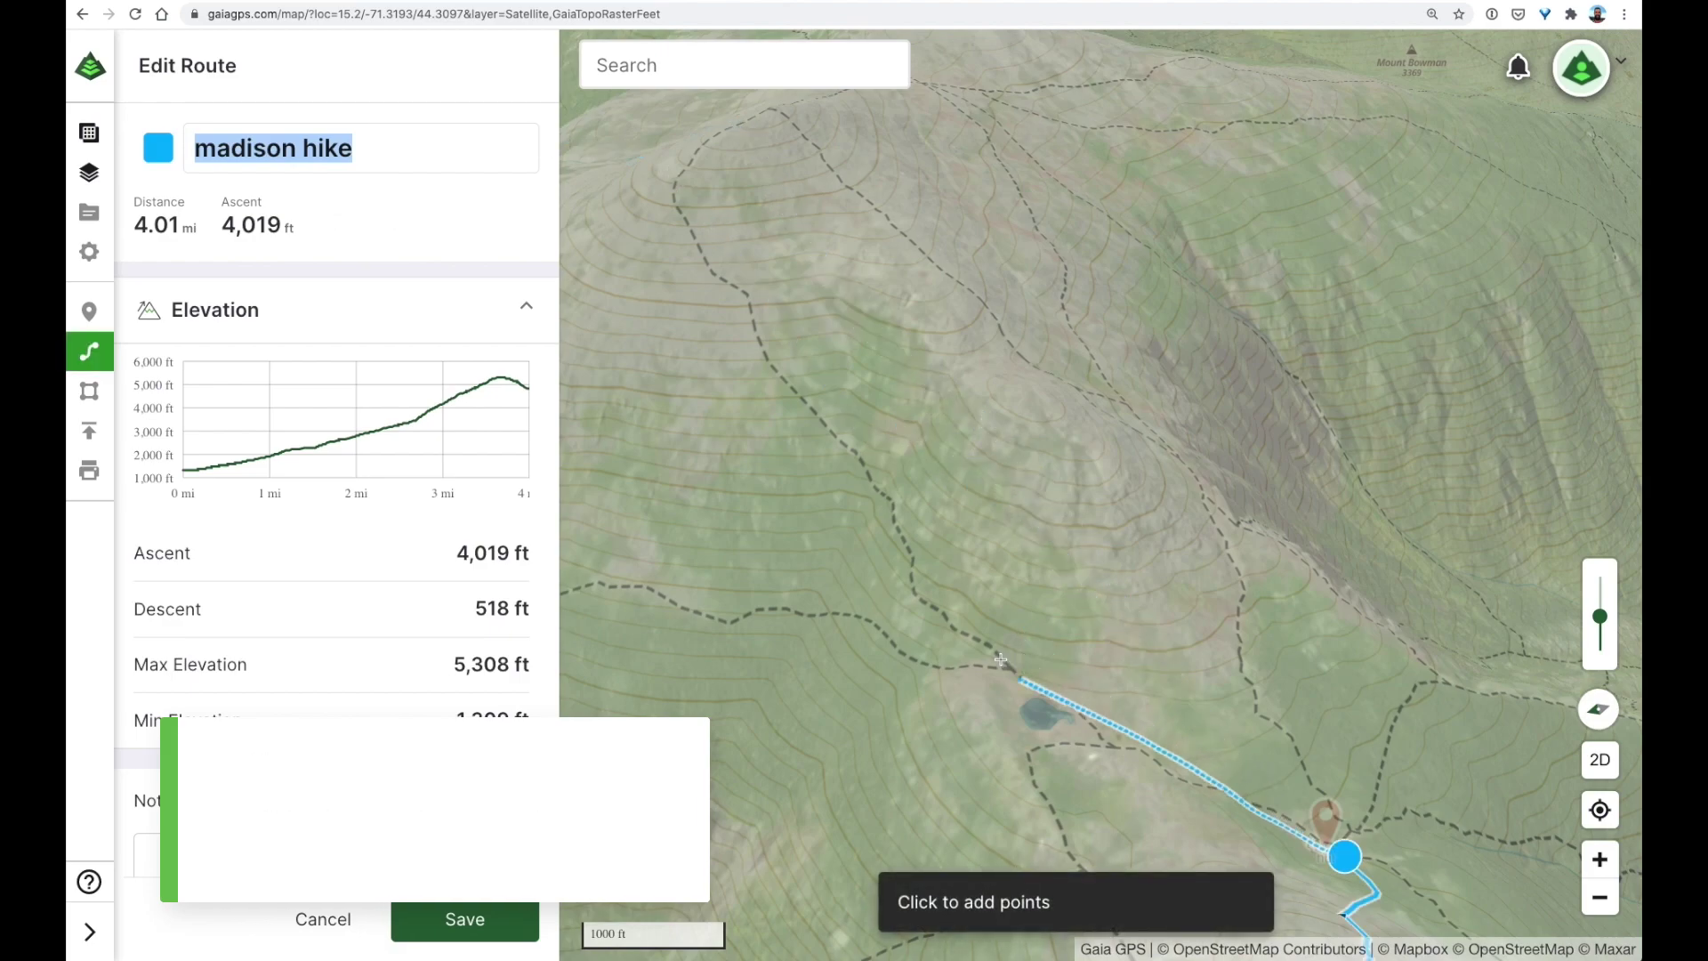
left_click(1032, 690)
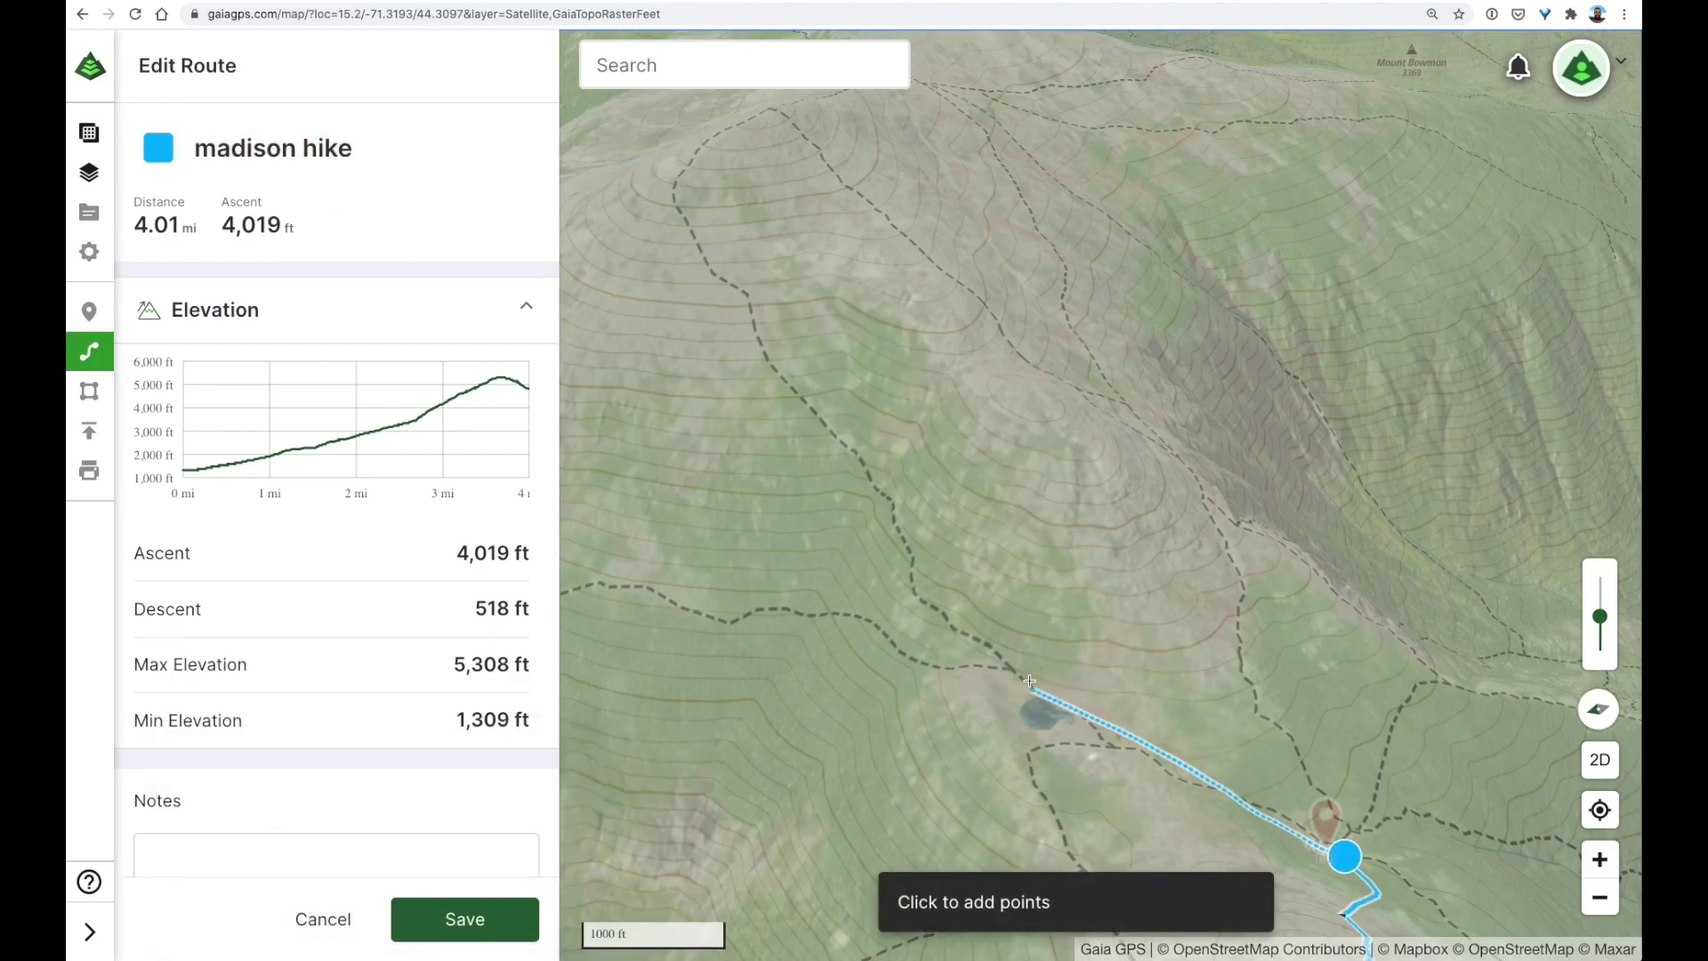
left_click(690, 164)
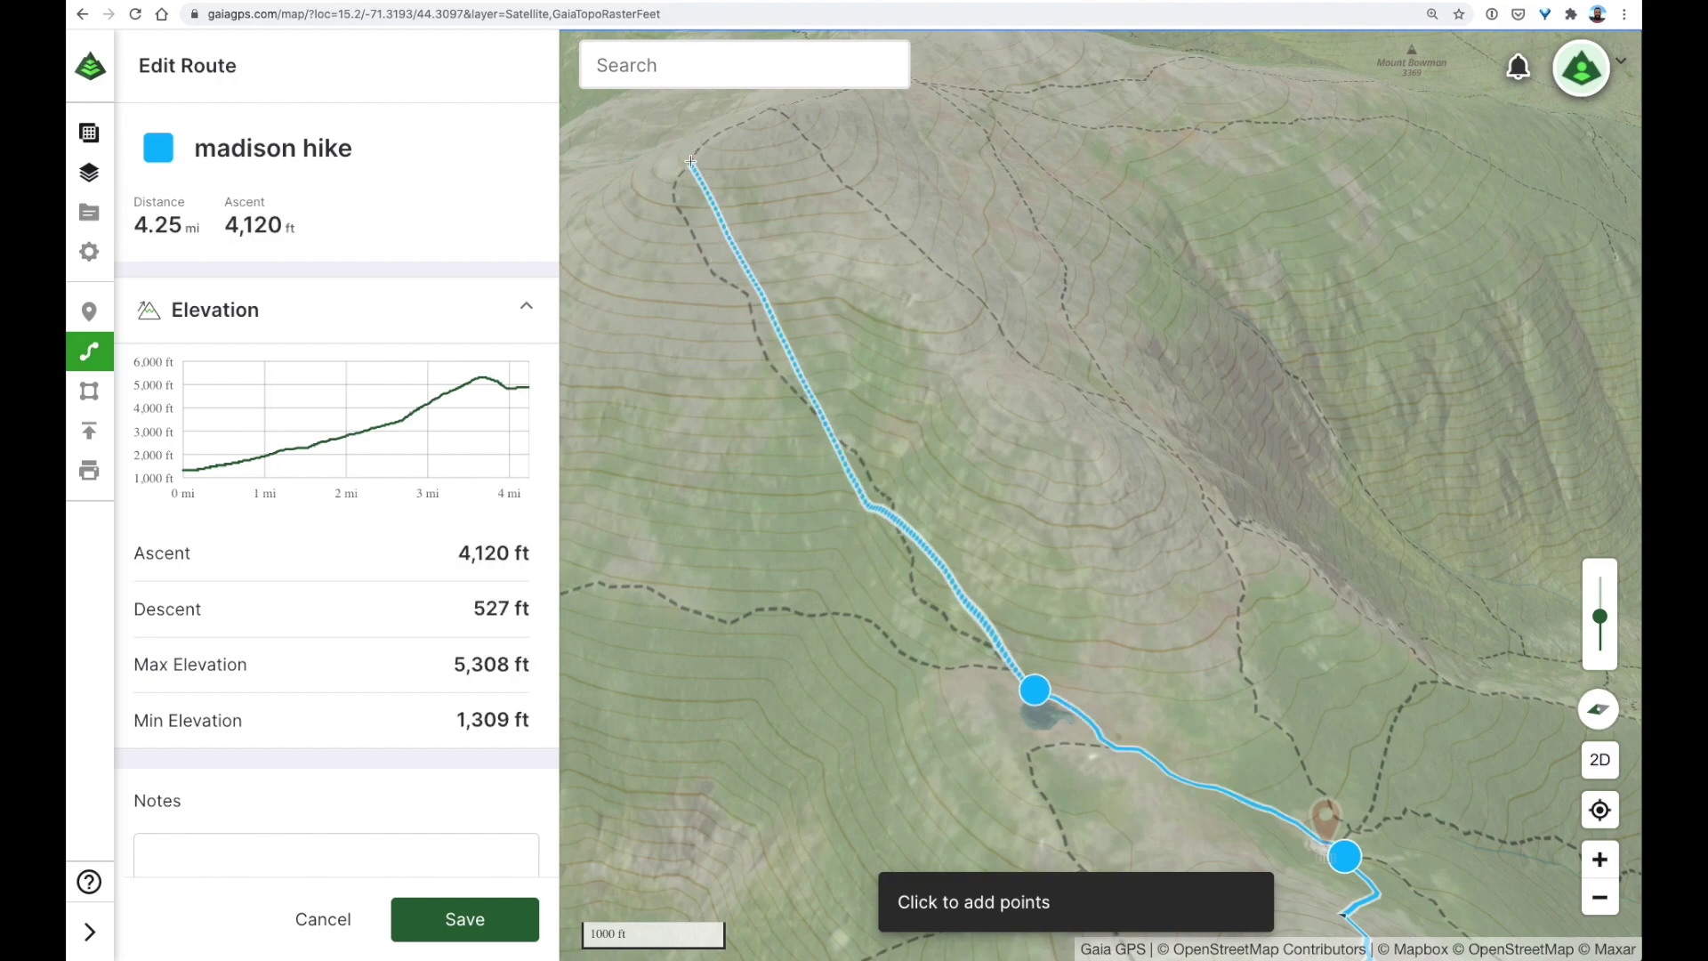
left_click(854, 189)
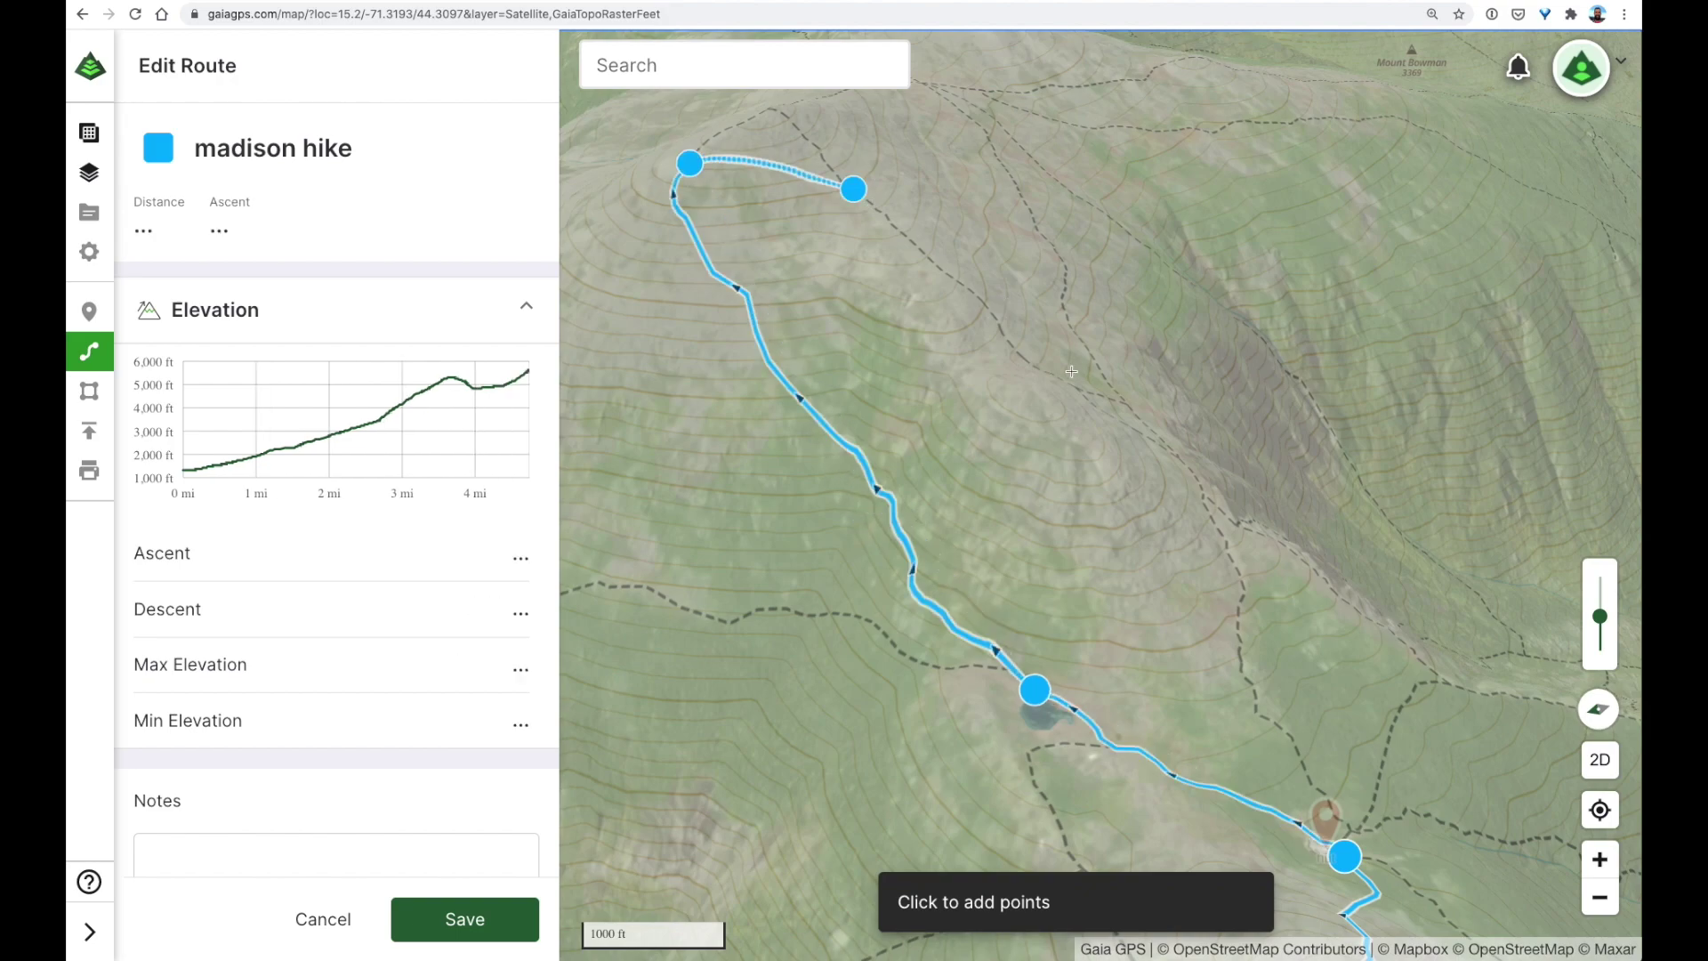
left_click(1093, 407)
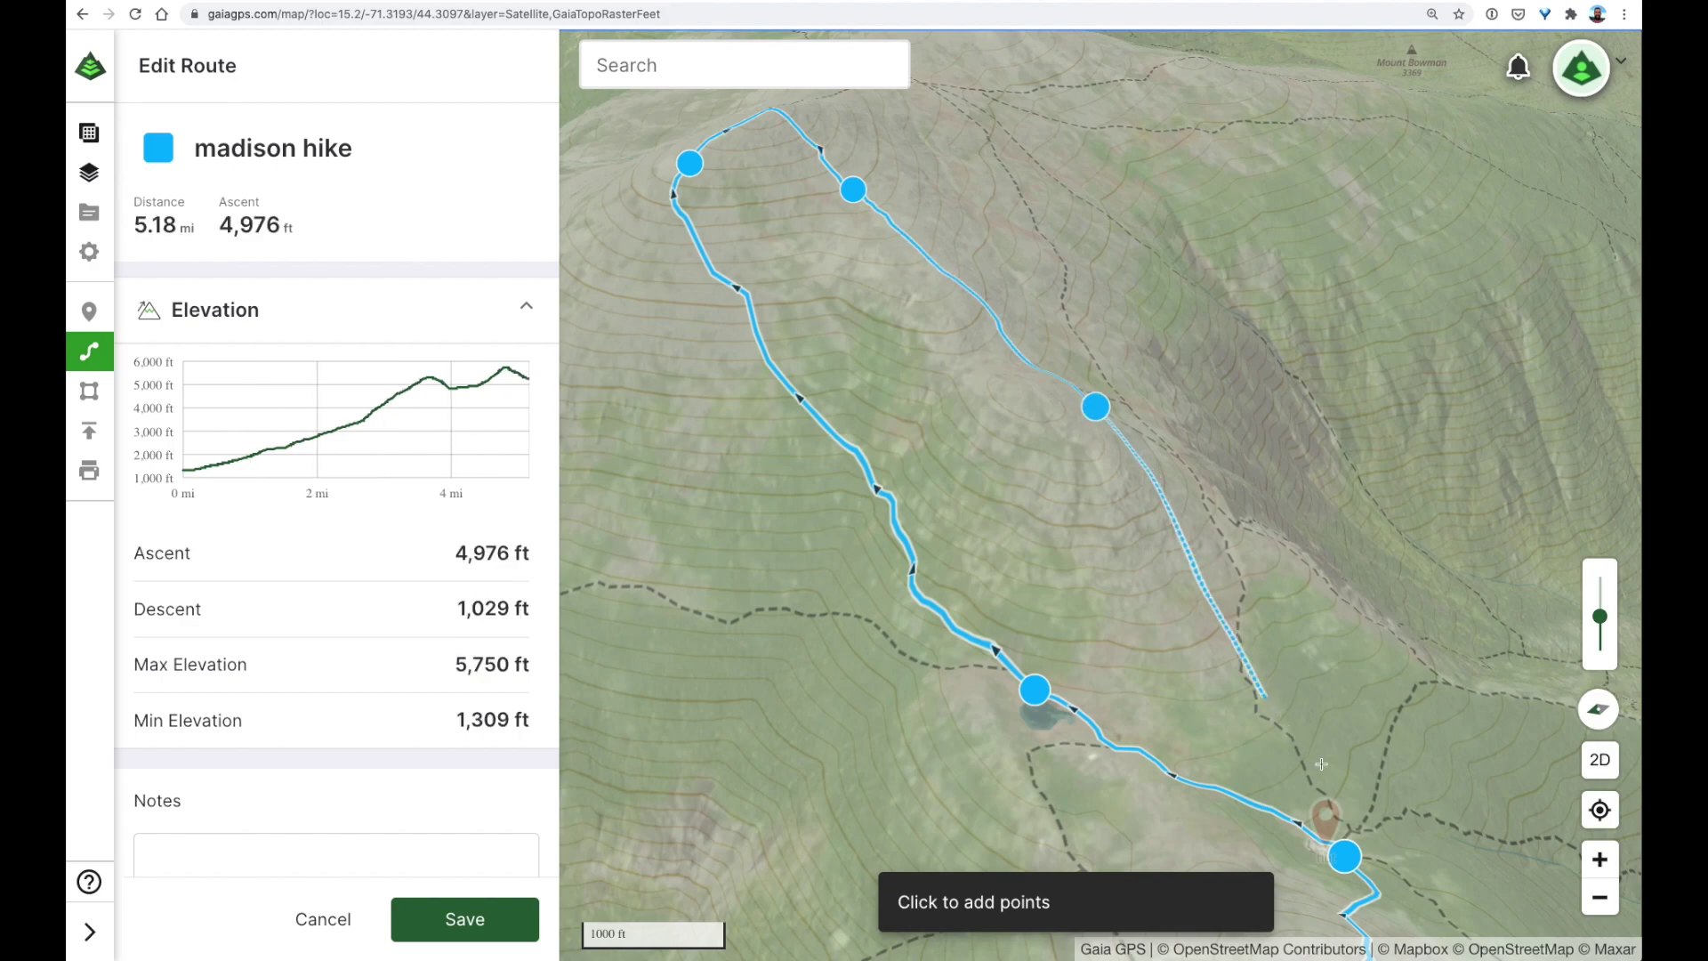
left_click(1327, 794)
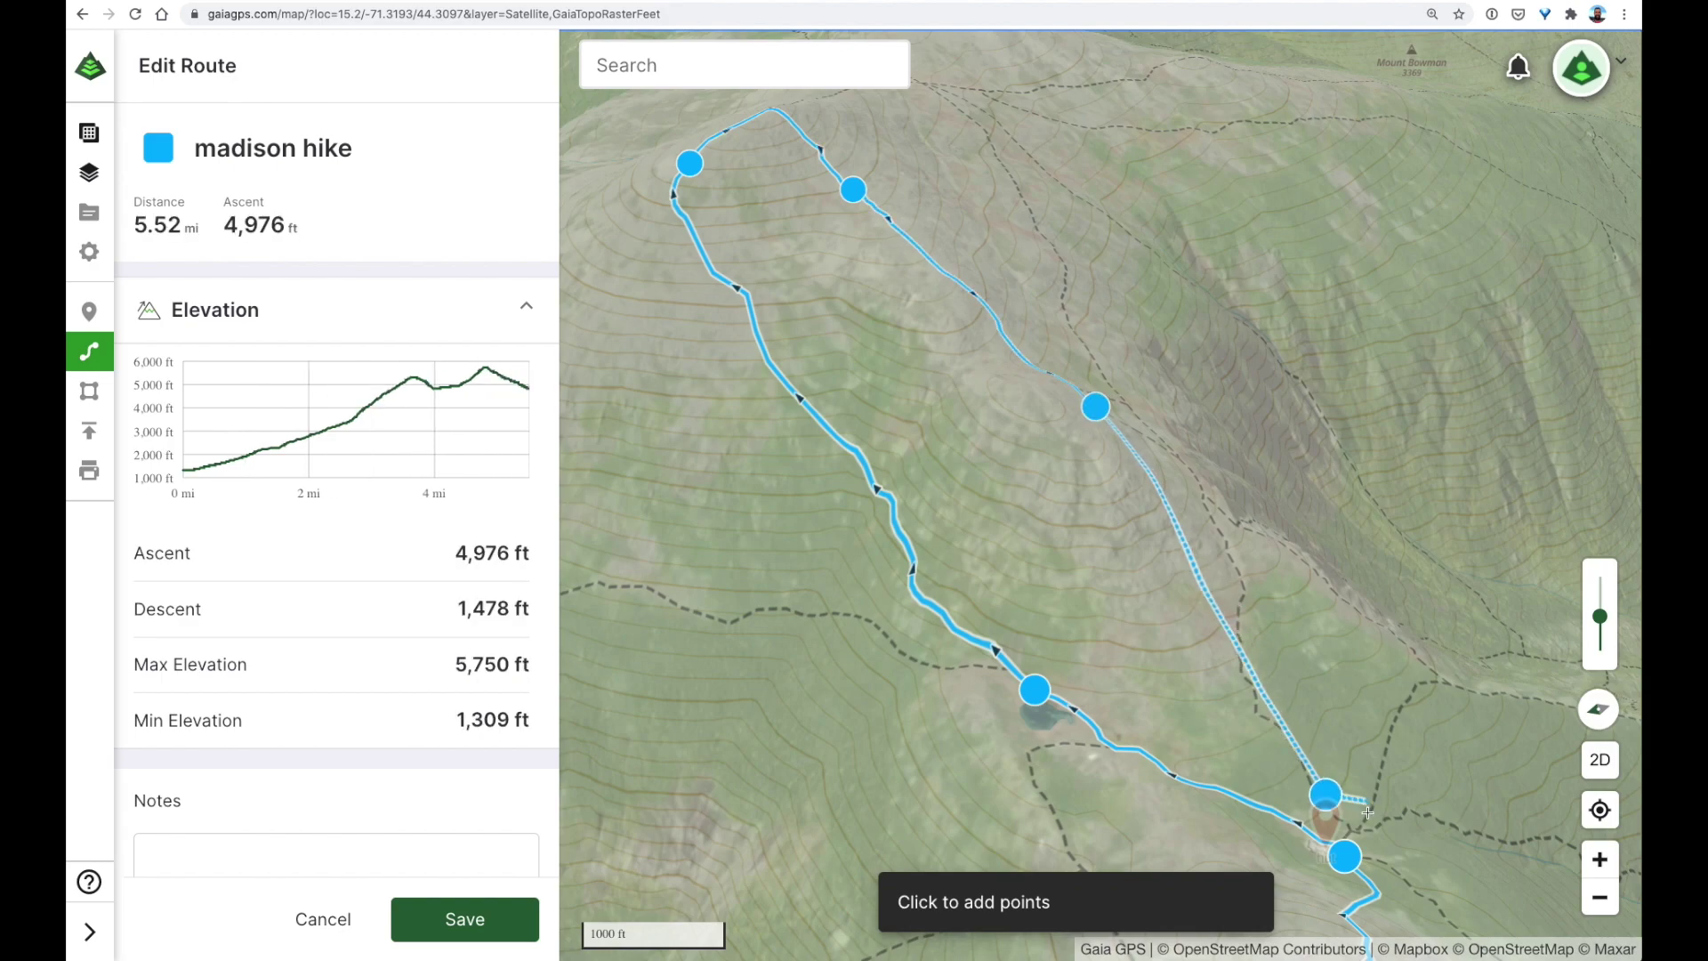
Step: In 2D view, join the route end to the trail at the hut and save it at 5.57 mi
left_click(1600, 761)
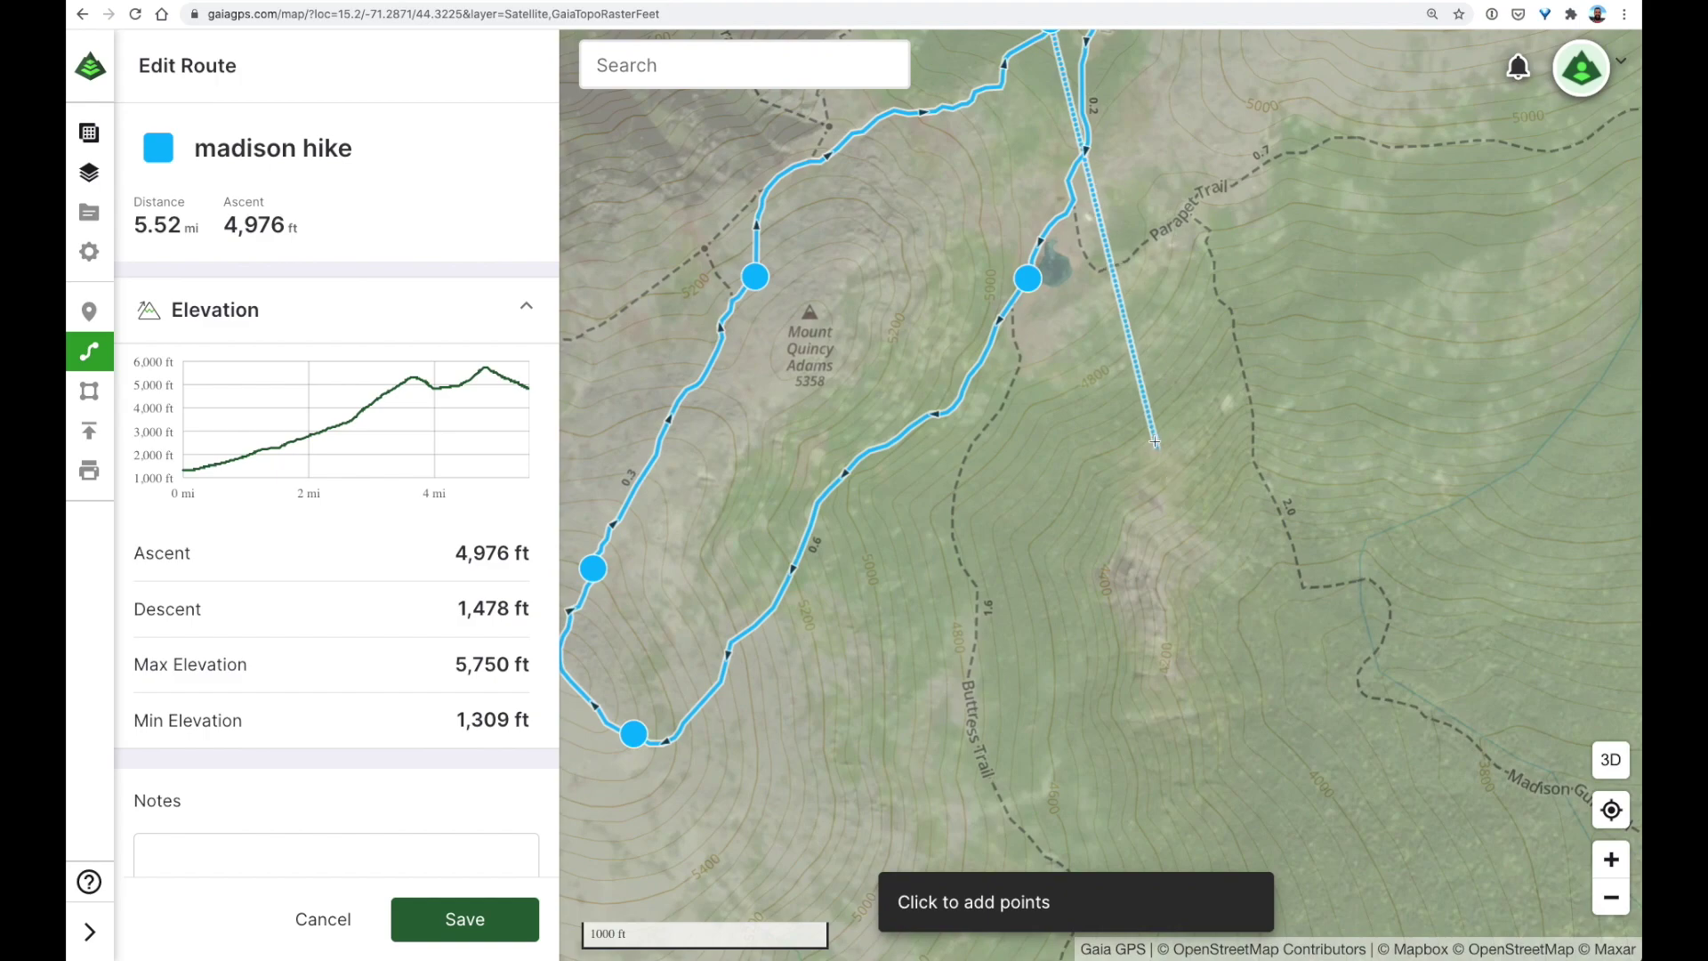
left_click_drag(1151, 411, 1196, 767)
scroll(1148, 383, "up", 2)
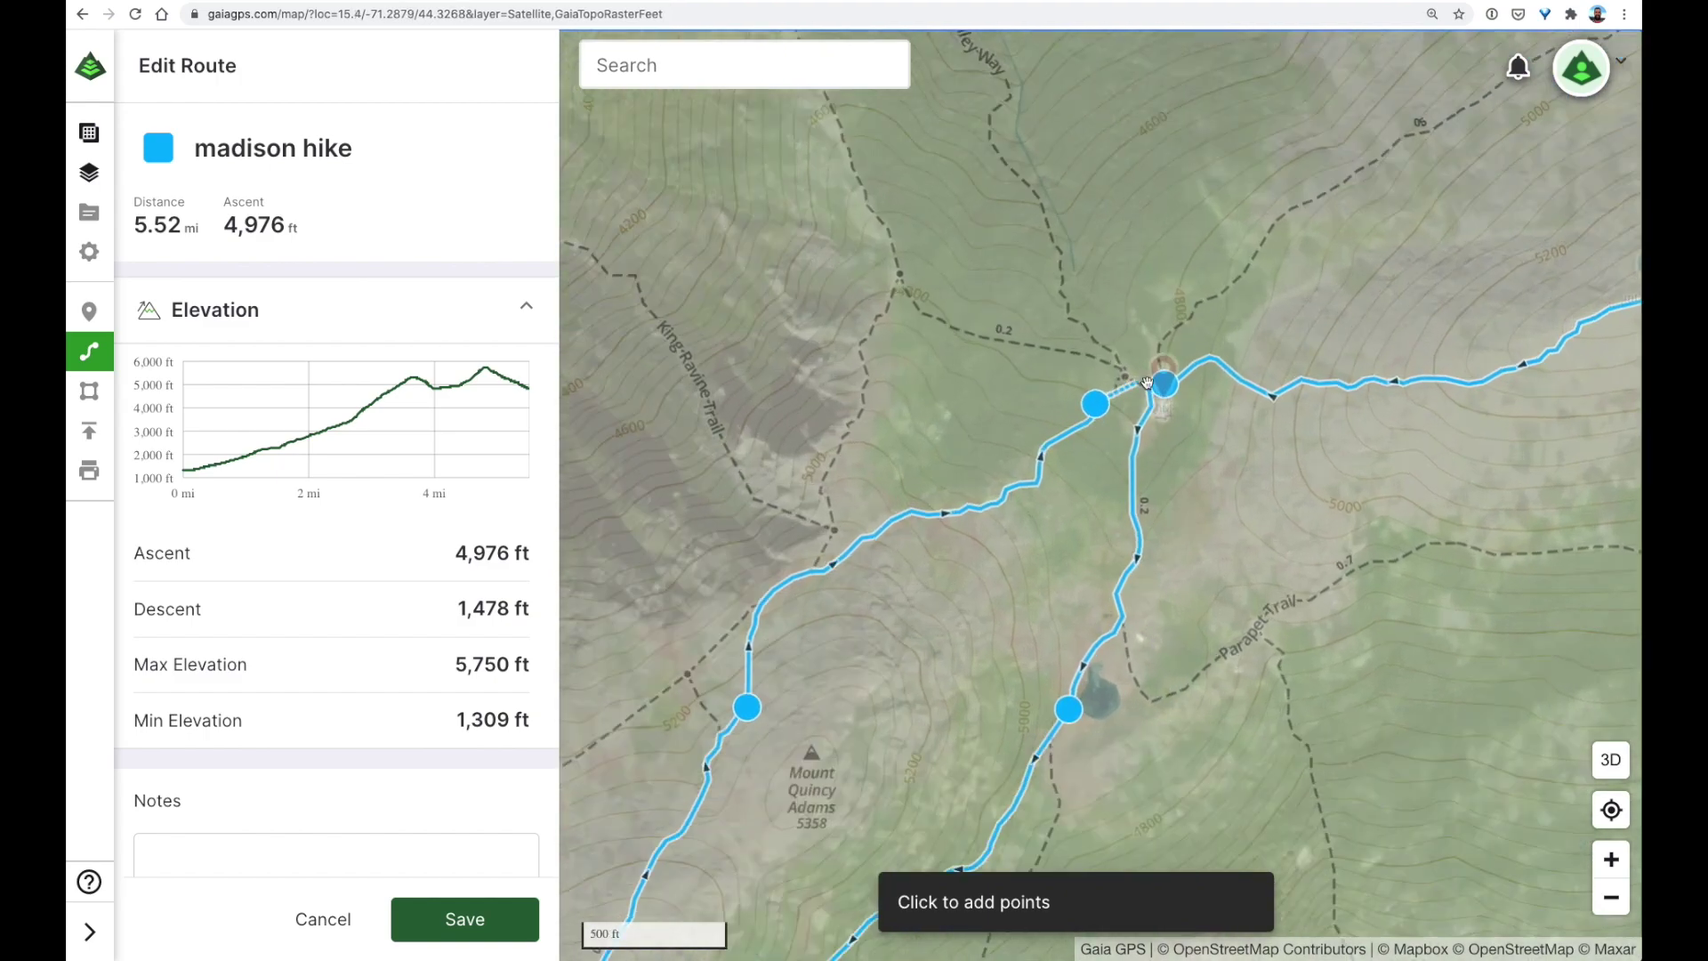
scroll(1148, 383, "up", 5)
left_click(1171, 397)
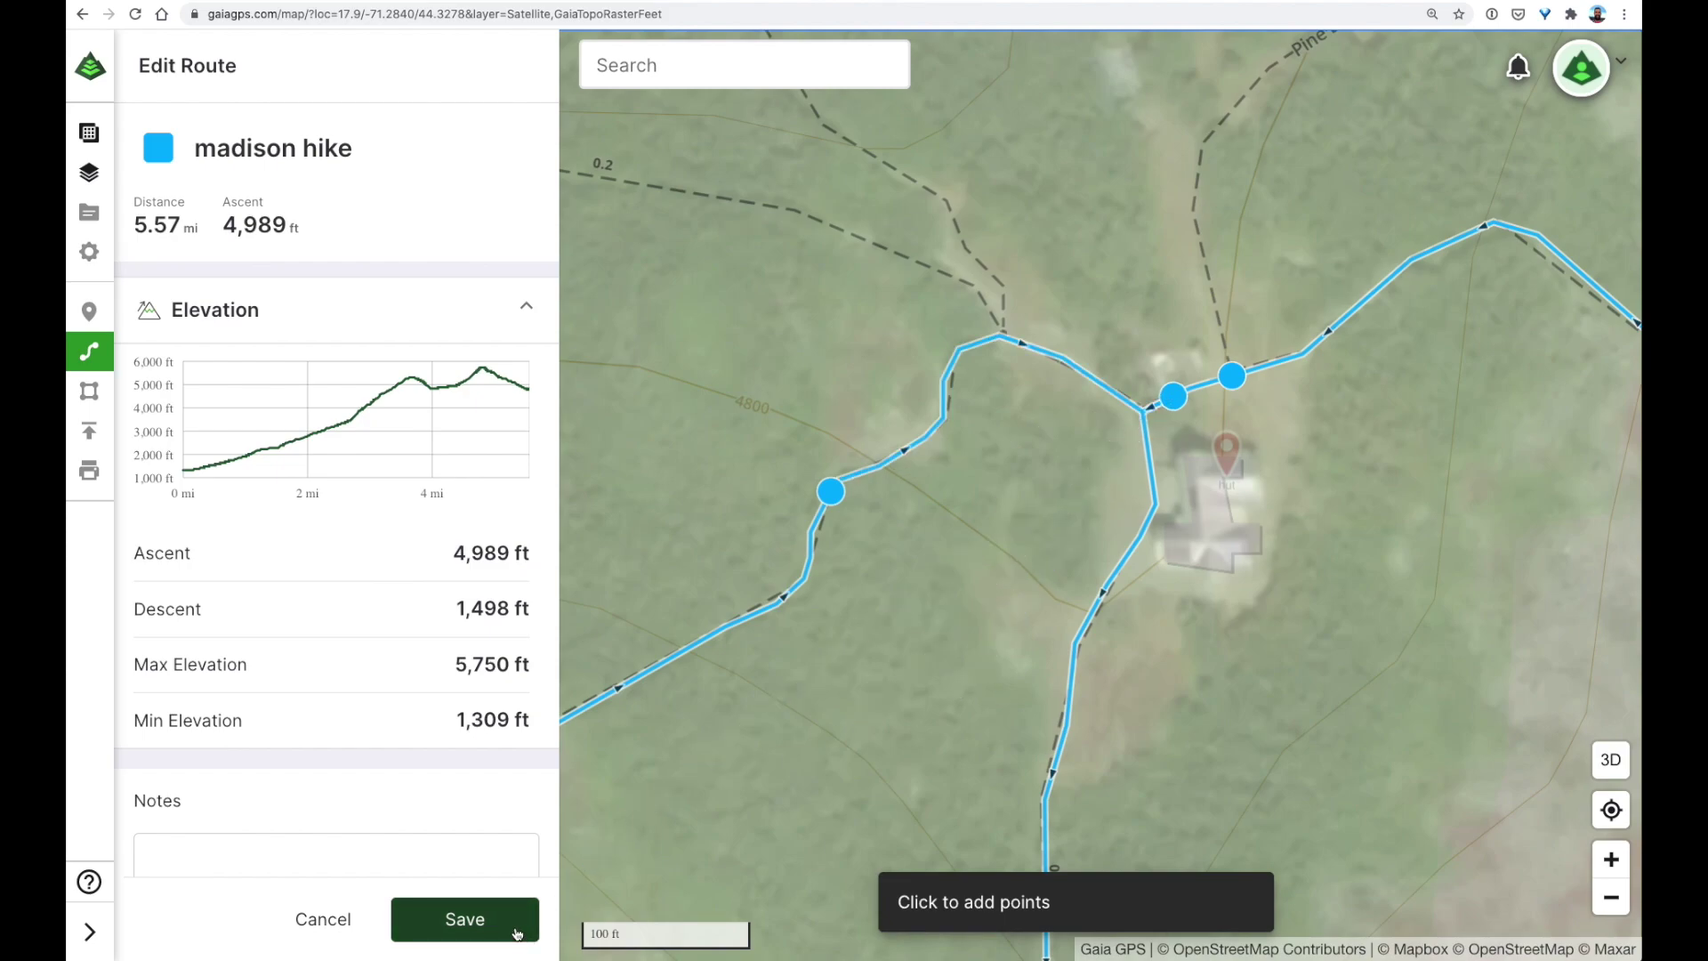
left_click(464, 920)
scroll(1005, 692, "down", 5)
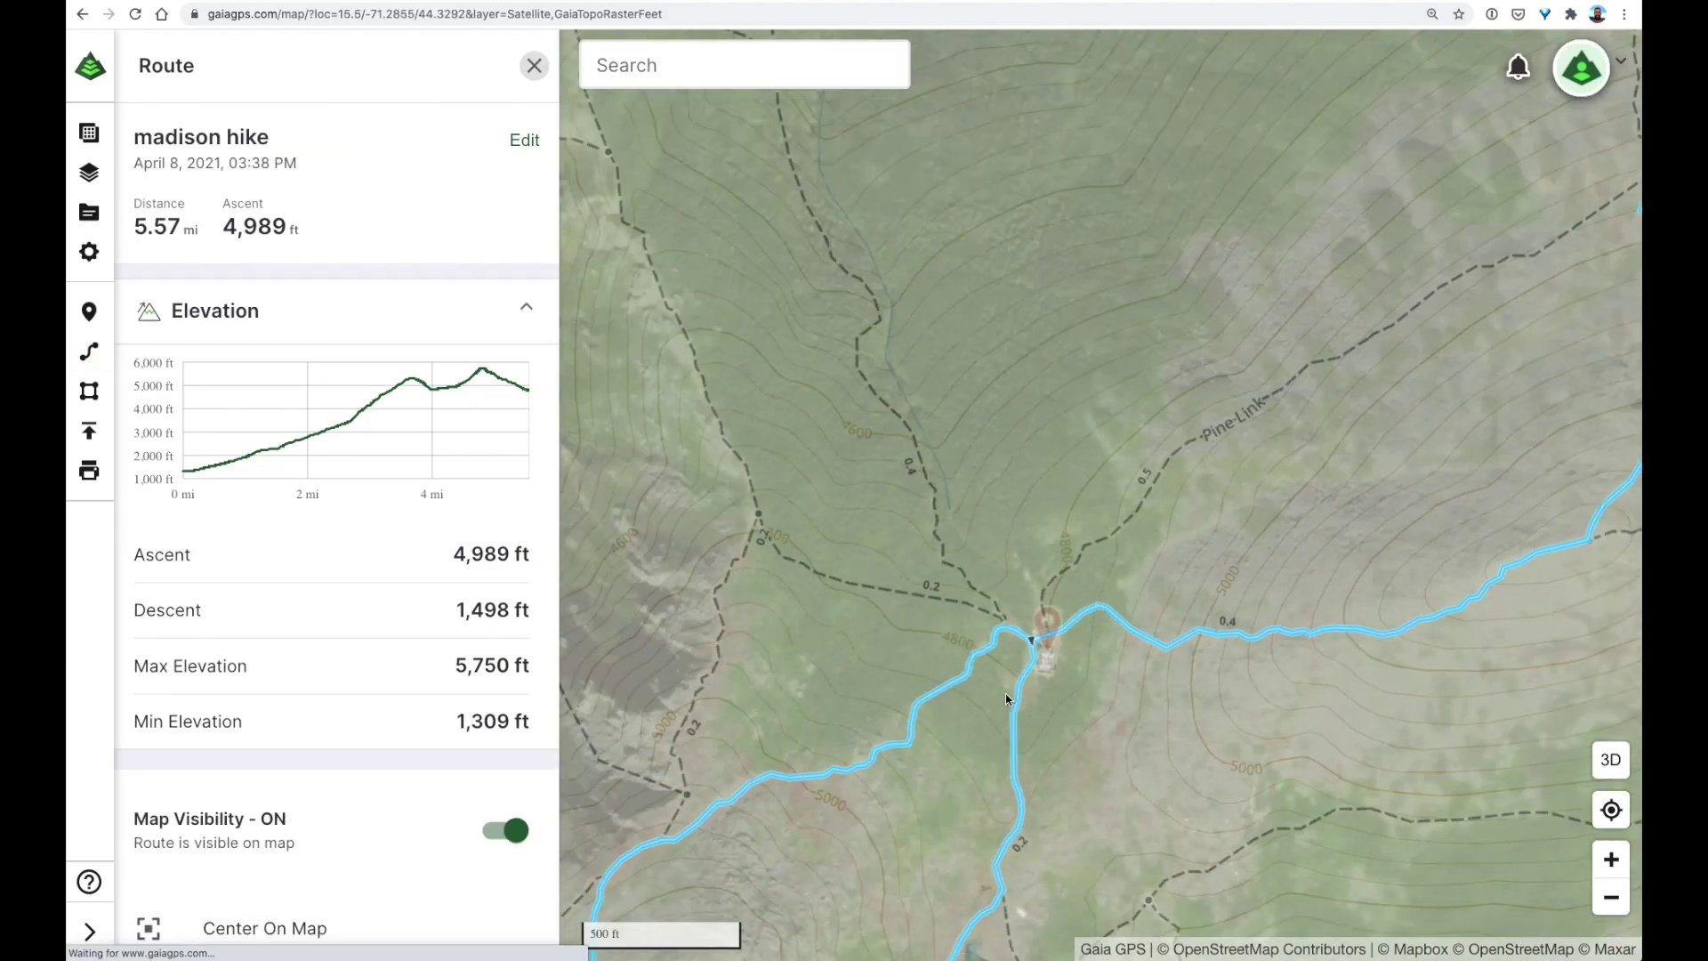
Step: Zoom out and centre the whole 5.57 mi route, from the Route 2 trailhead to the loop
scroll(1007, 699, "down", 6)
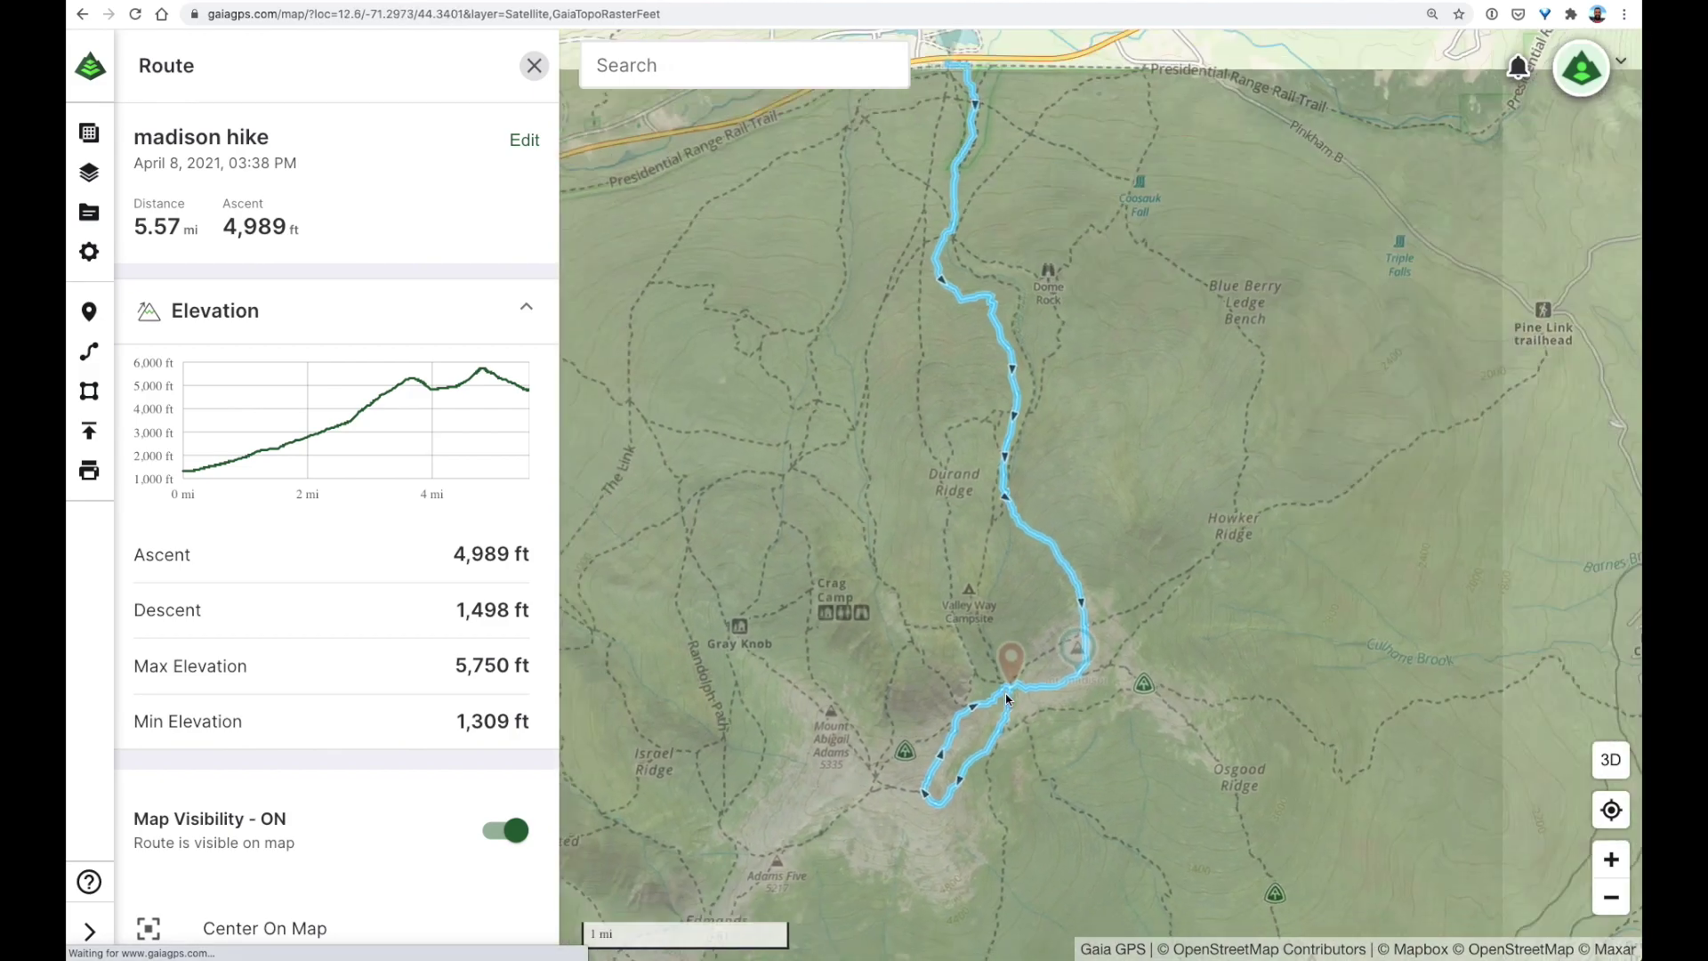
scroll(1008, 699, "down", 2)
scroll(1082, 576, "up", 2)
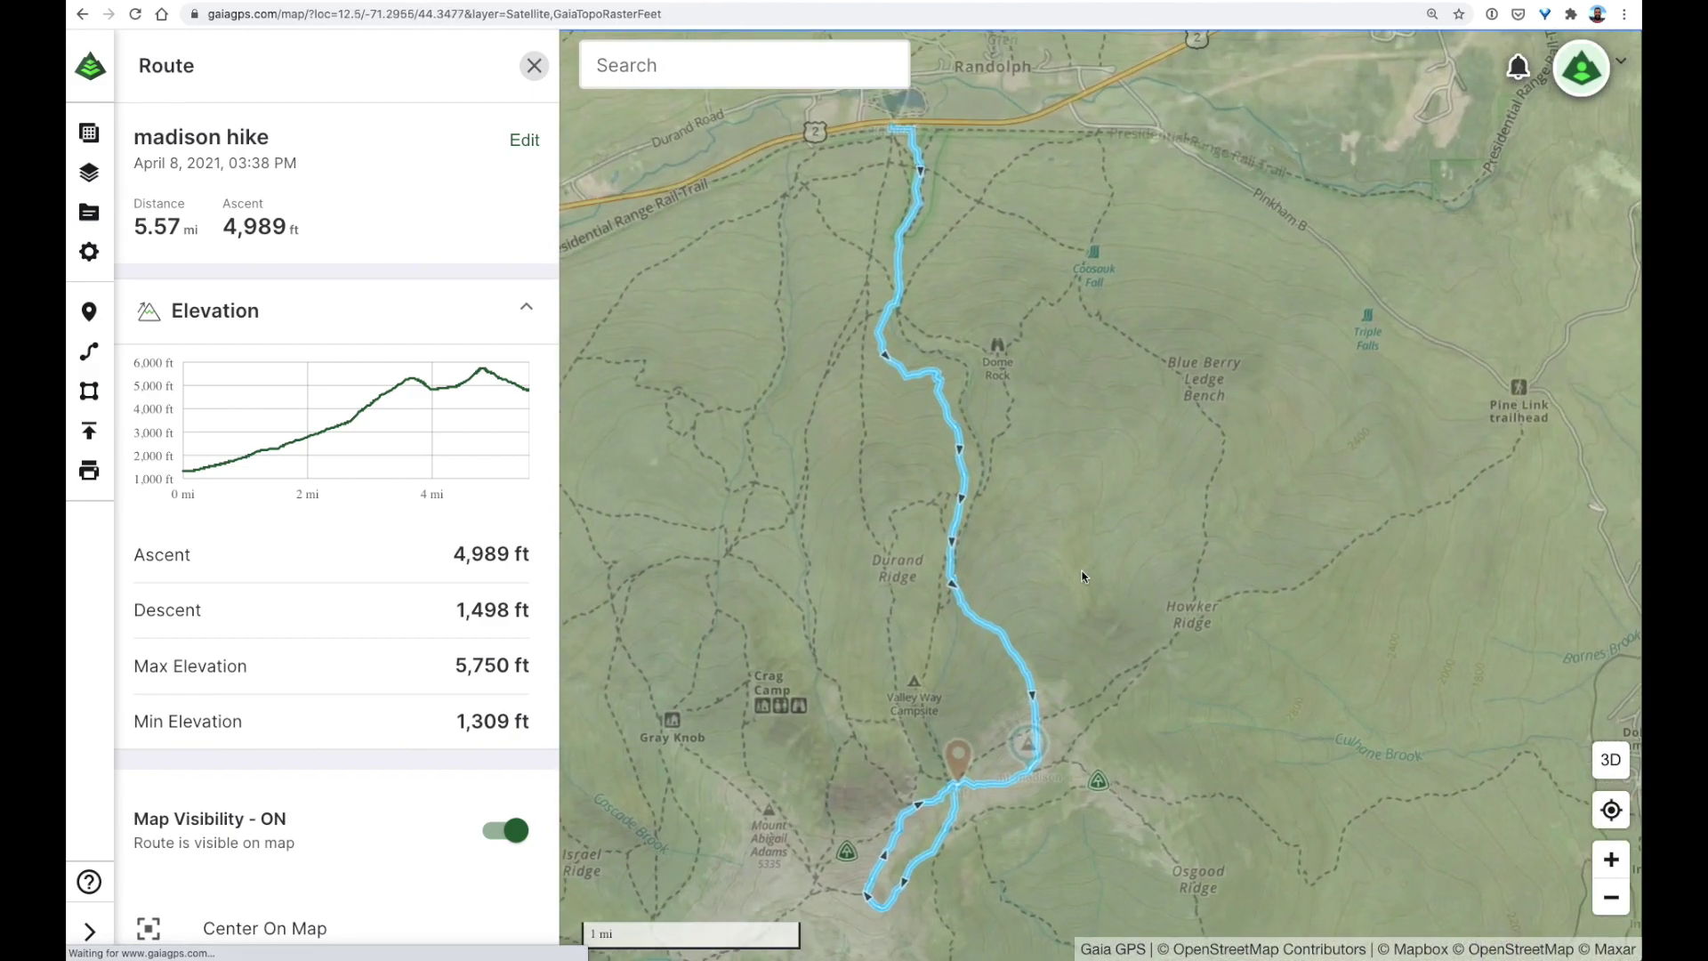
left_click_drag(1083, 575, 1203, 571)
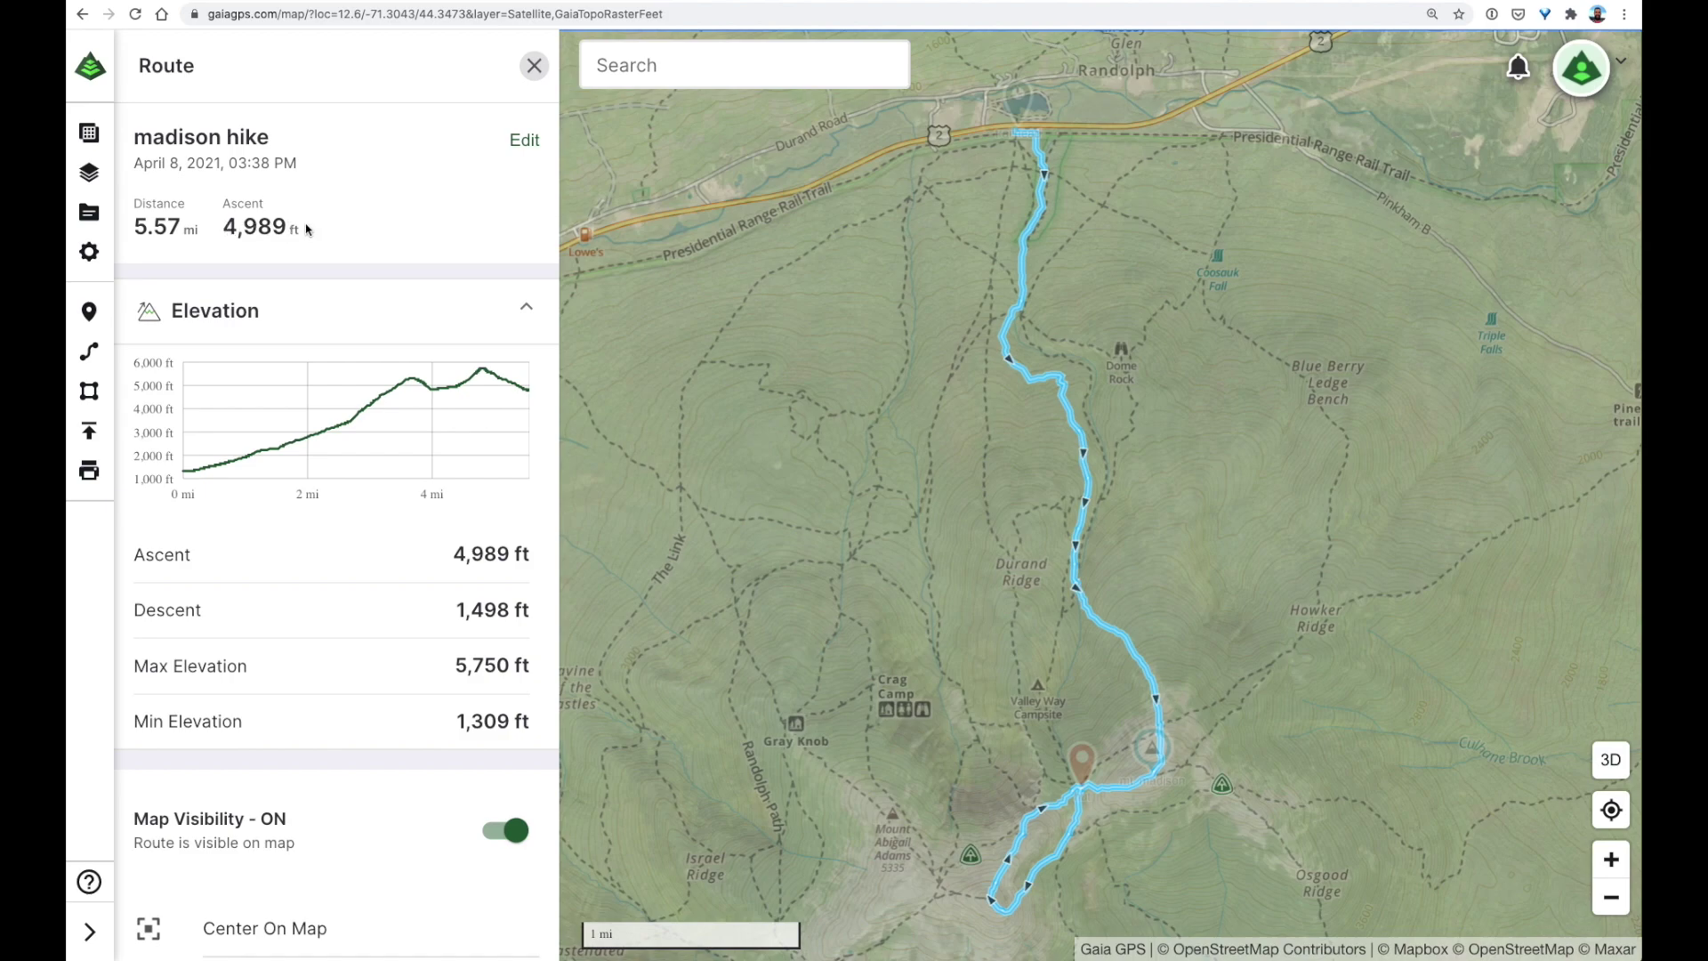
Step: Uncheck the Satellite layer so only Gaia Topo (feet) shows under the route
left_click(89, 172)
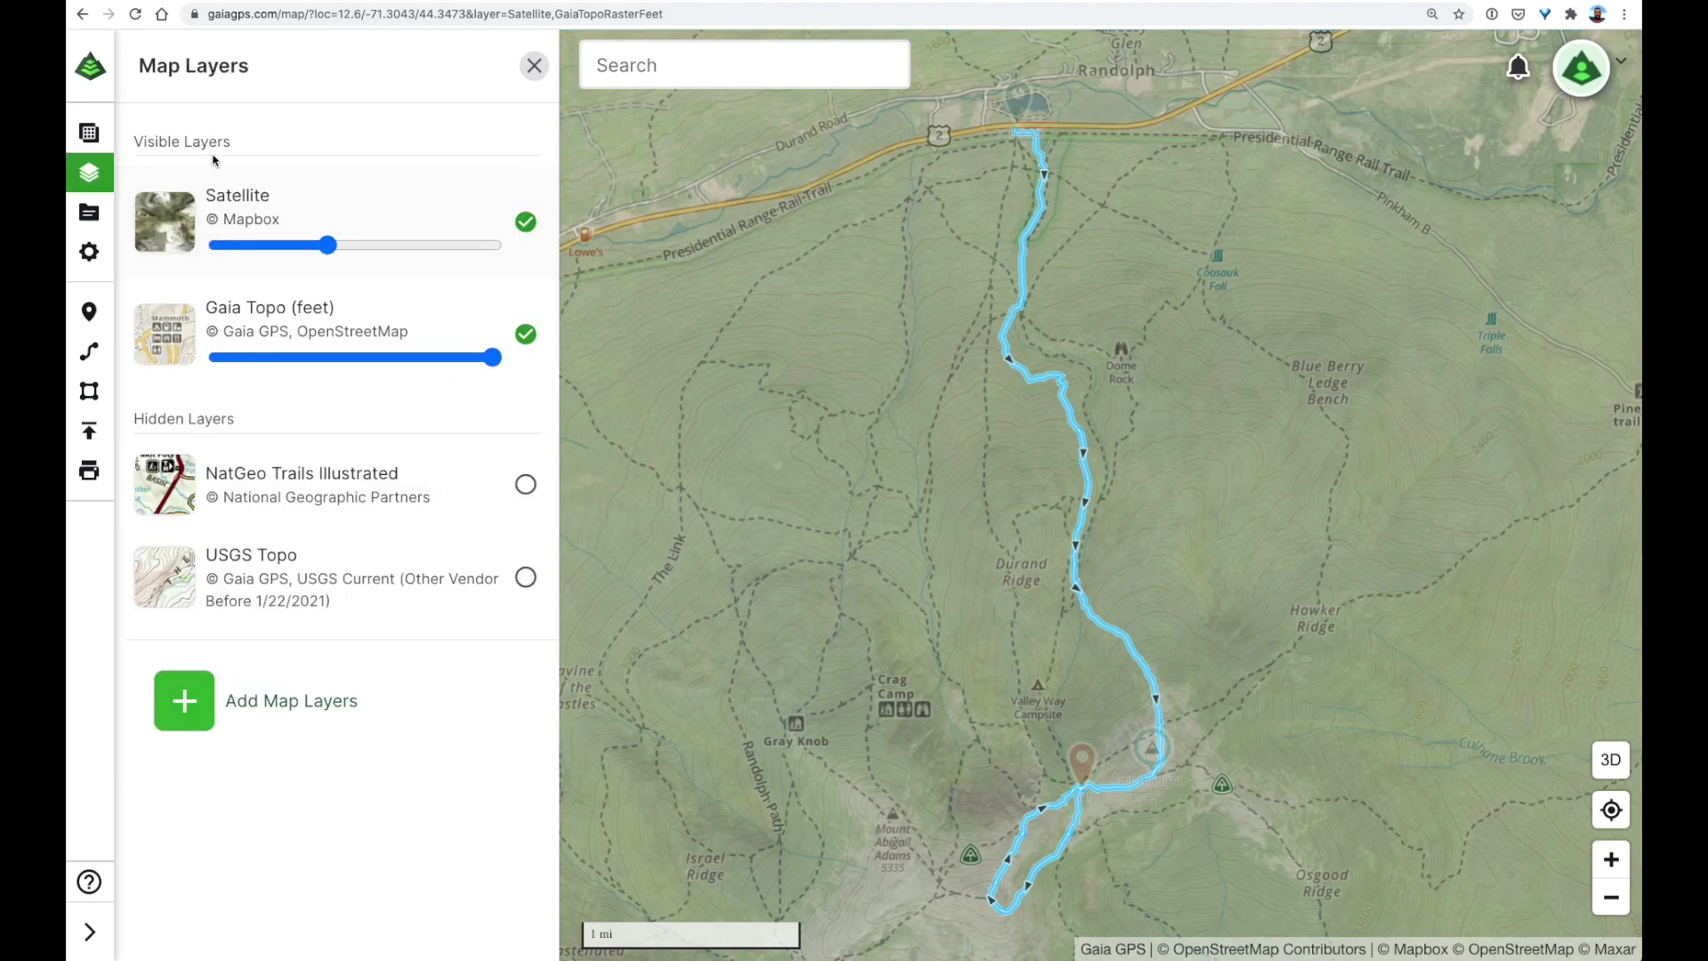
left_click(526, 222)
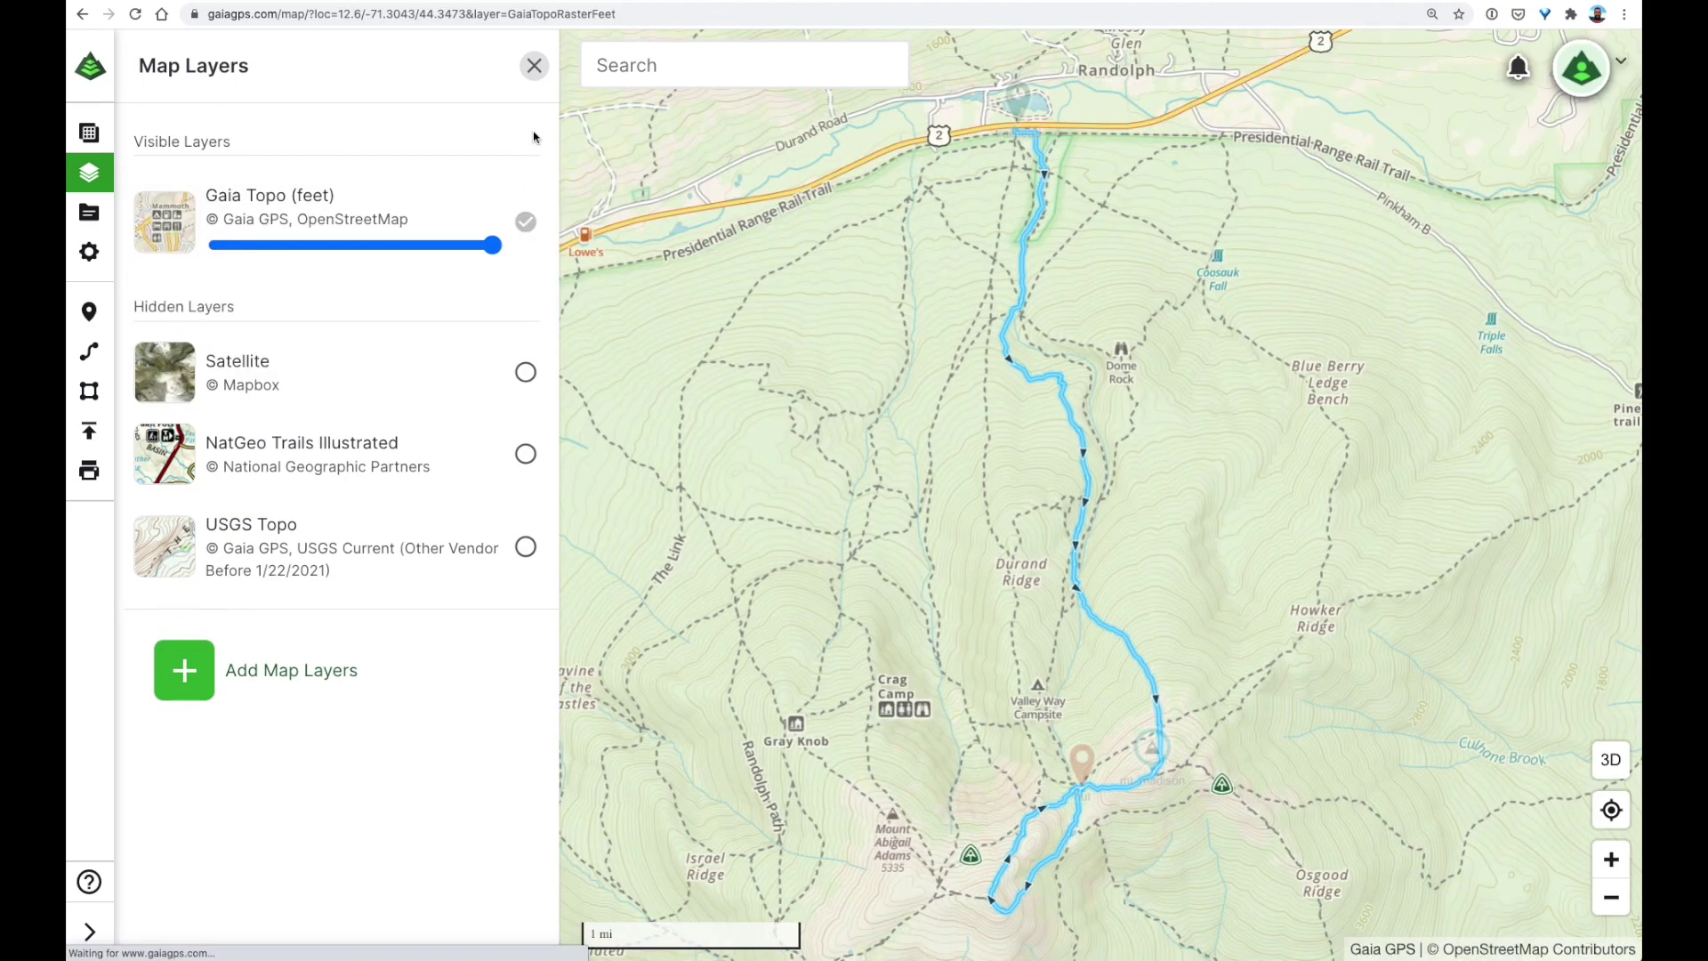